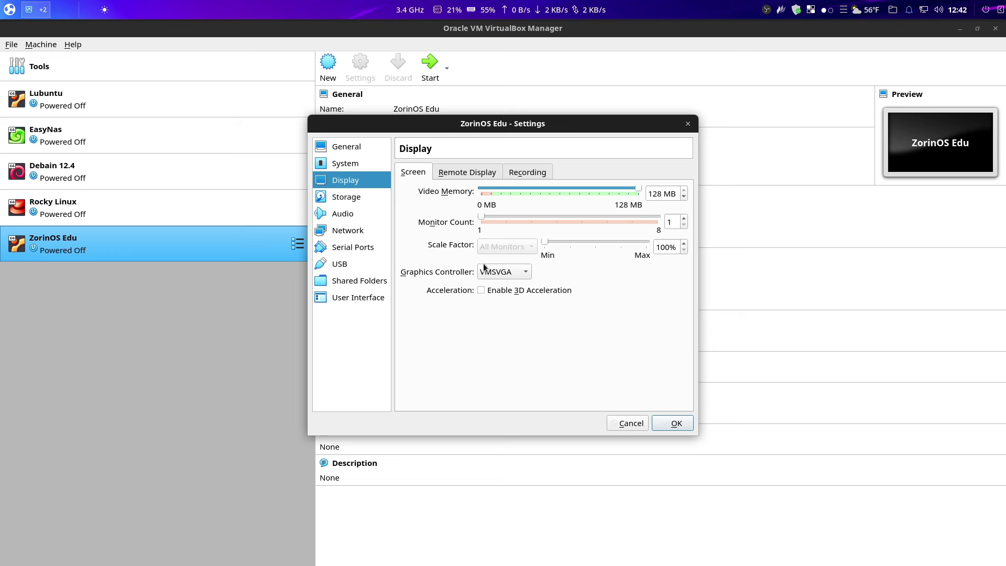
- Enable 3D acceleration and mark the empty optical drive as a Live CD/DVD
left_click(481, 290)
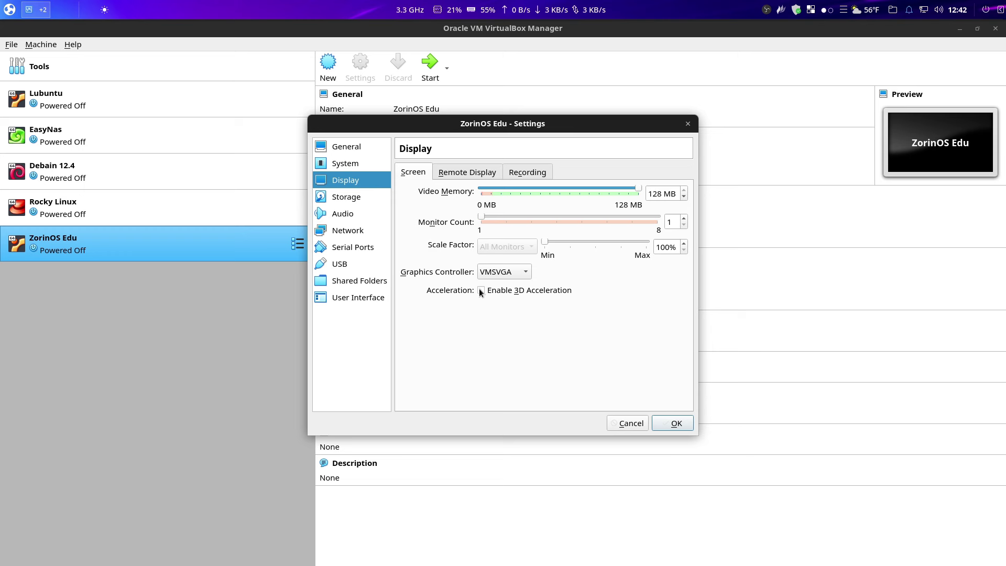
left_click(366, 198)
left_click(426, 207)
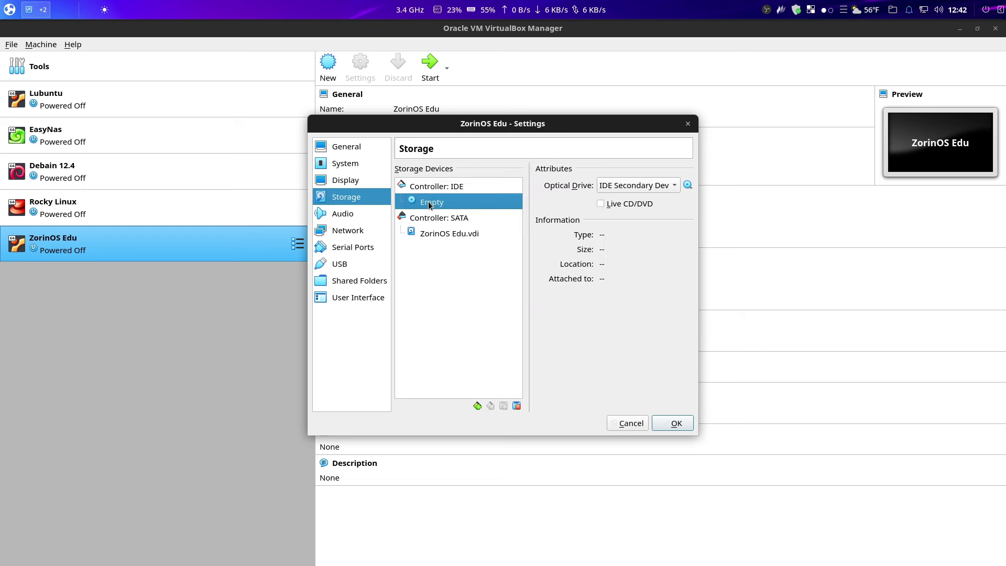
left_click(601, 205)
- Attach Zorin-OS-17.1-Education-64-bit.iso to the optical drive, save the settings, and start ZorinOS Edu
left_click(687, 185)
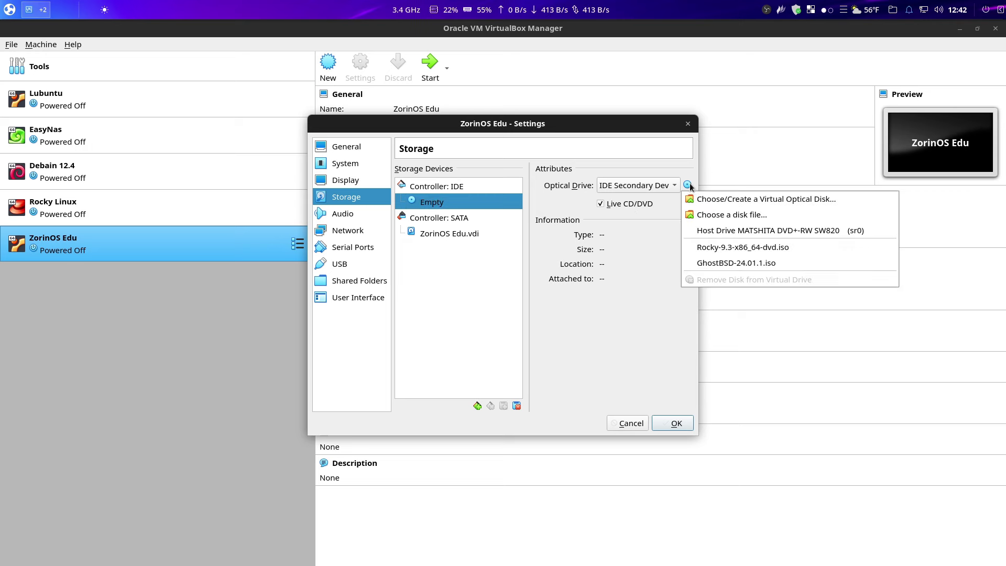
left_click(692, 215)
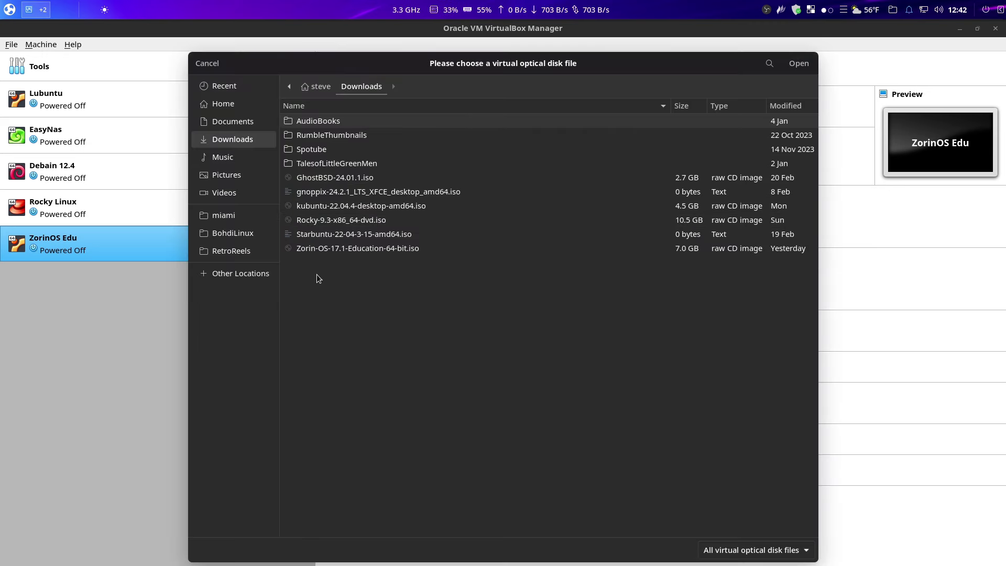
double_click(319, 251)
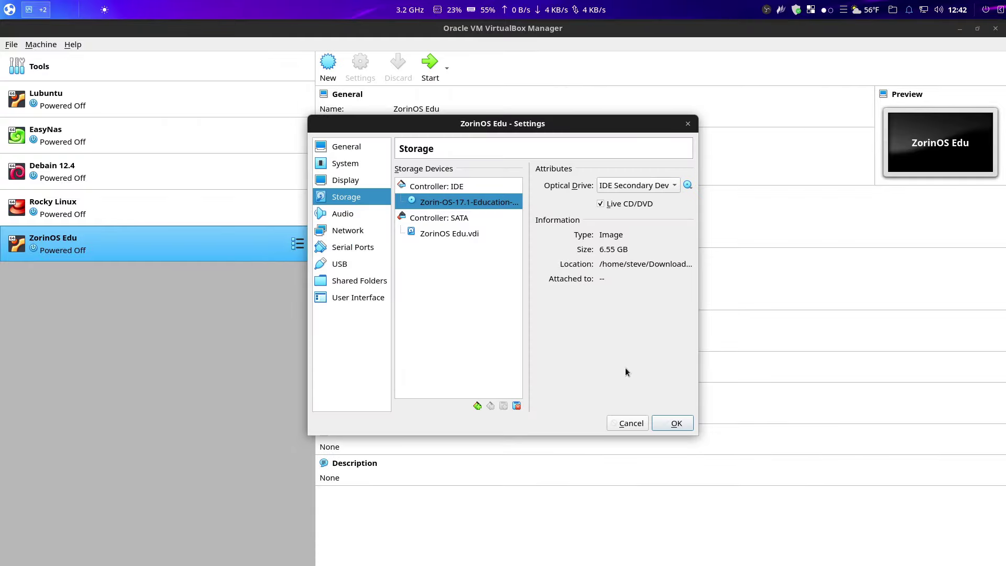
left_click(675, 424)
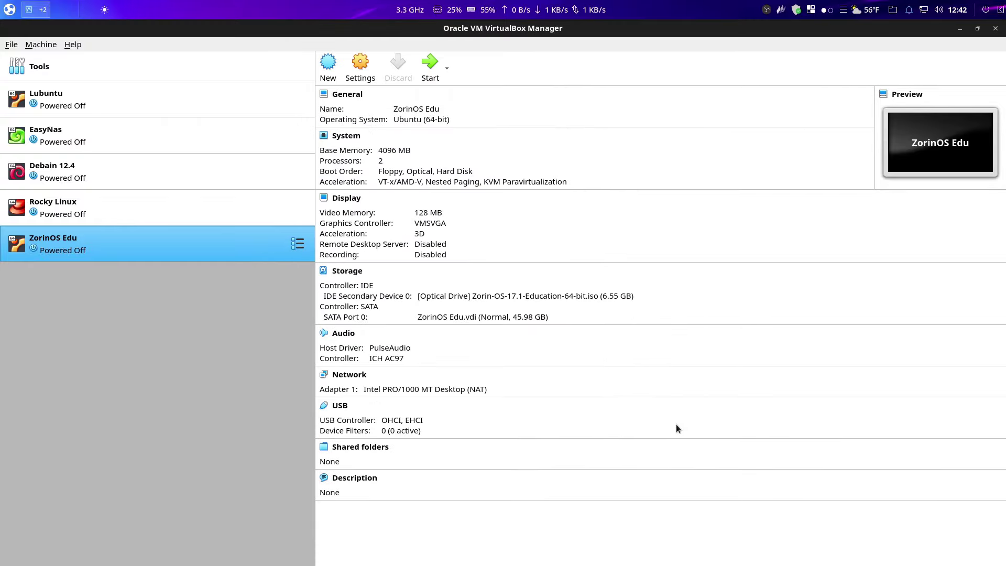
left_click(433, 75)
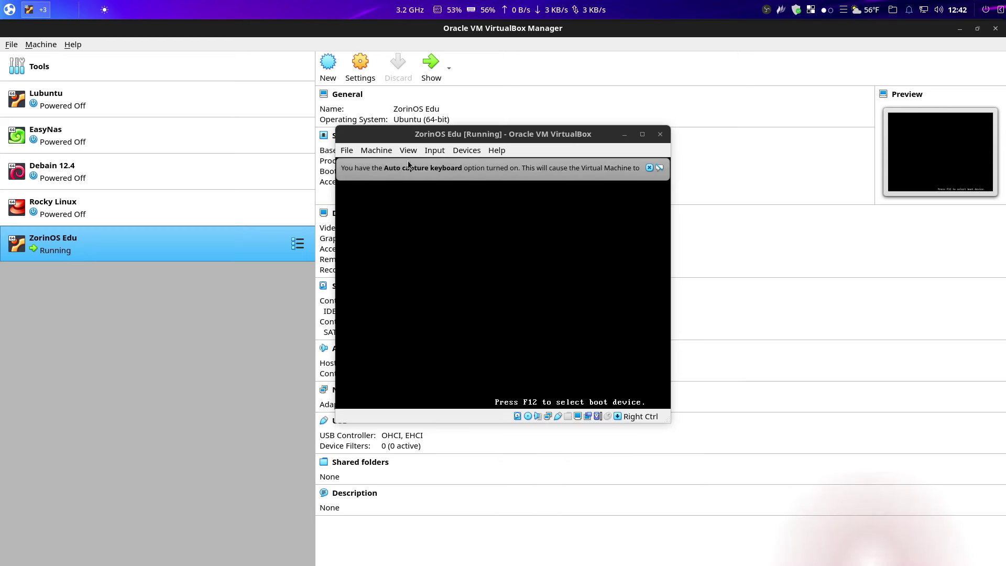
- Switch the VM window to full-screen mode
left_click(409, 152)
left_click(418, 164)
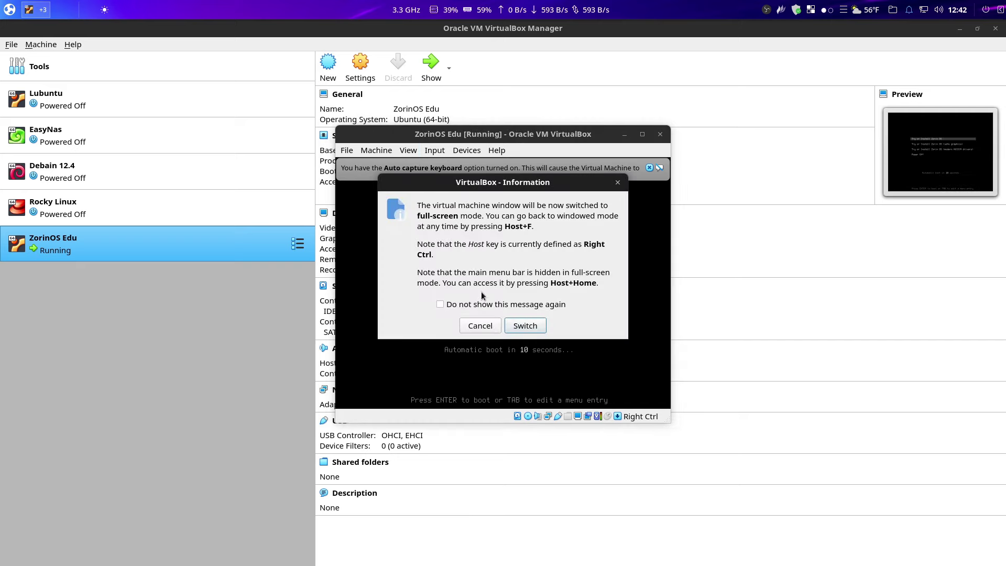
left_click(520, 322)
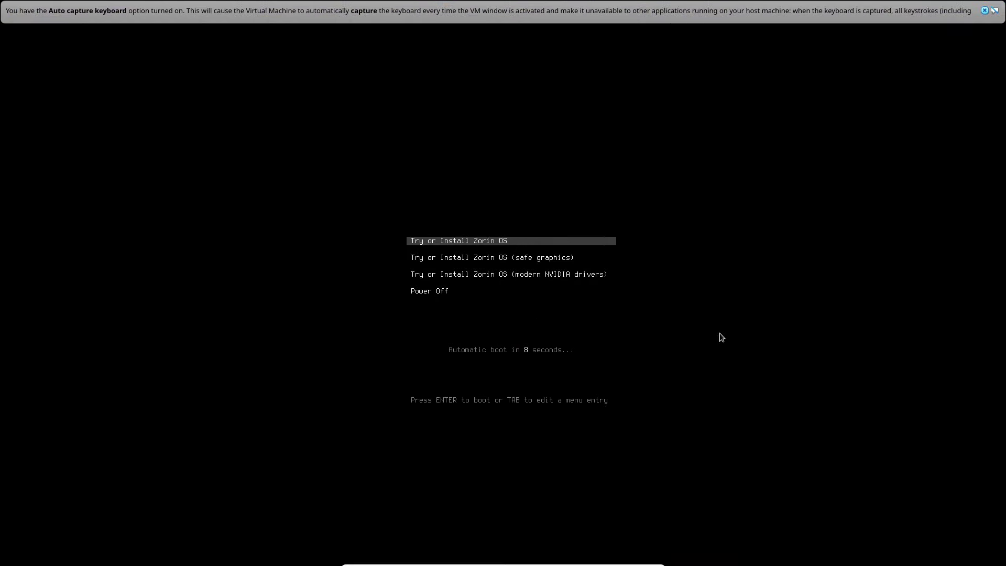
- Dismiss the keyboard notice and boot the Try or Install Zorin OS entry
key("Down")
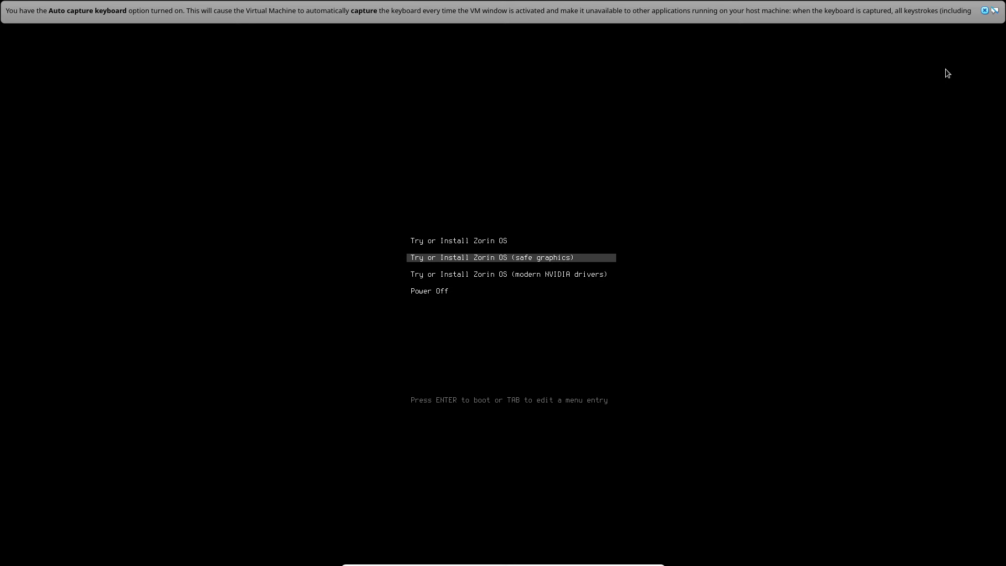
left_click(985, 10)
key("Up")
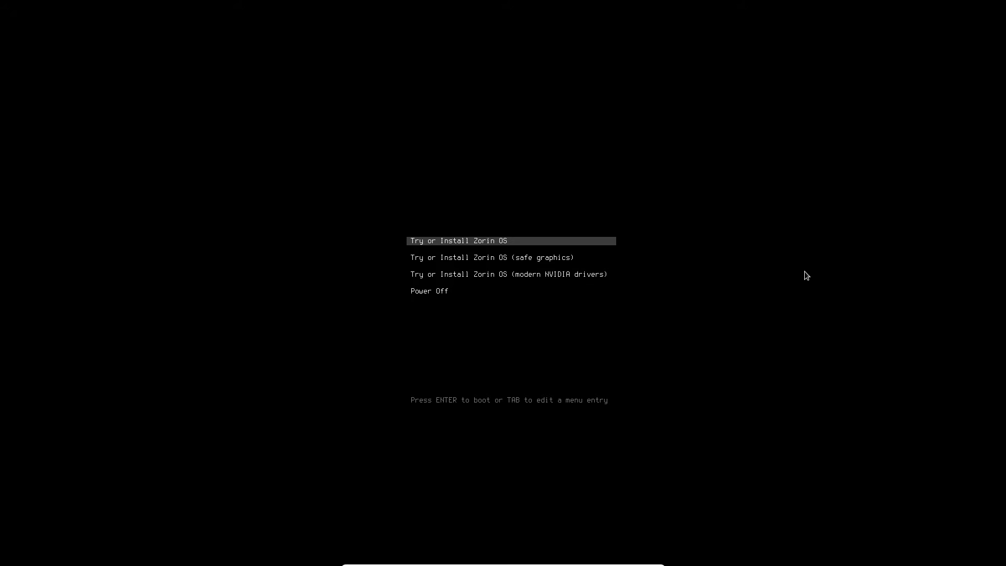
key("Return")
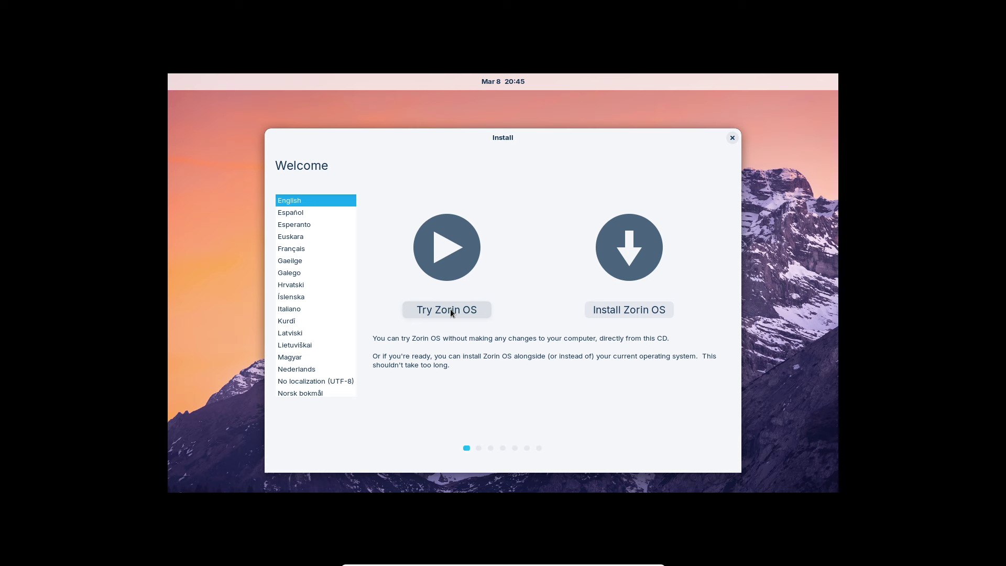
- Start the live session with Try Zorin OS and launch Terminal by searching 'term'
left_click(451, 311)
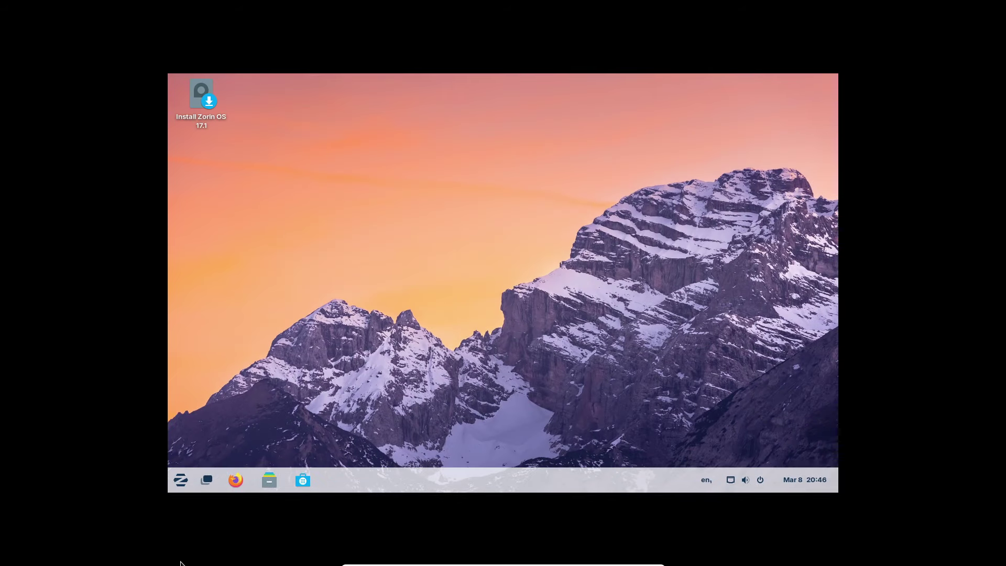
left_click(213, 482)
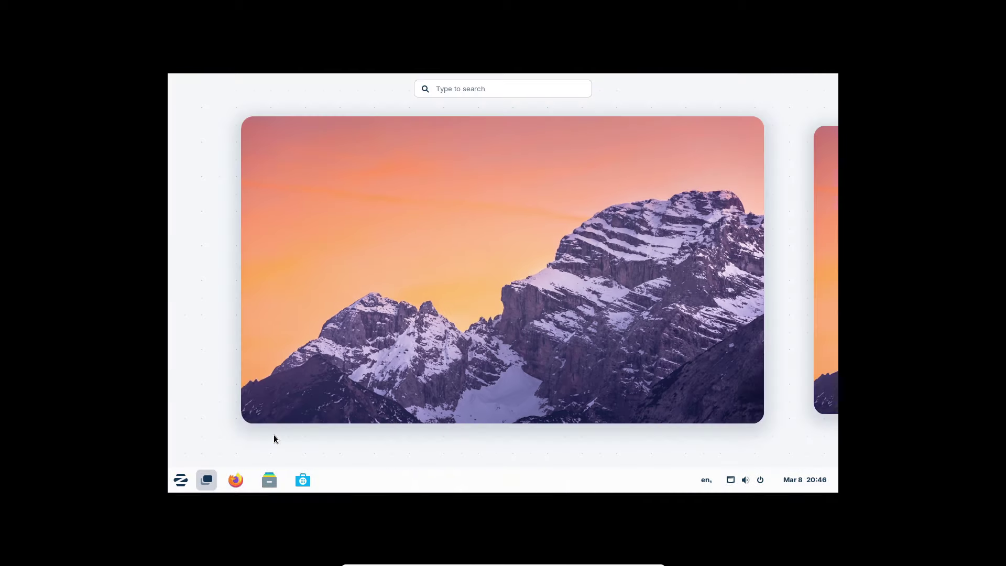
left_click(337, 388)
left_click(212, 478)
type("term")
key("Return")
- Run xrandr -s 1920x1080 to set the resolution, then close the terminal
type("xra")
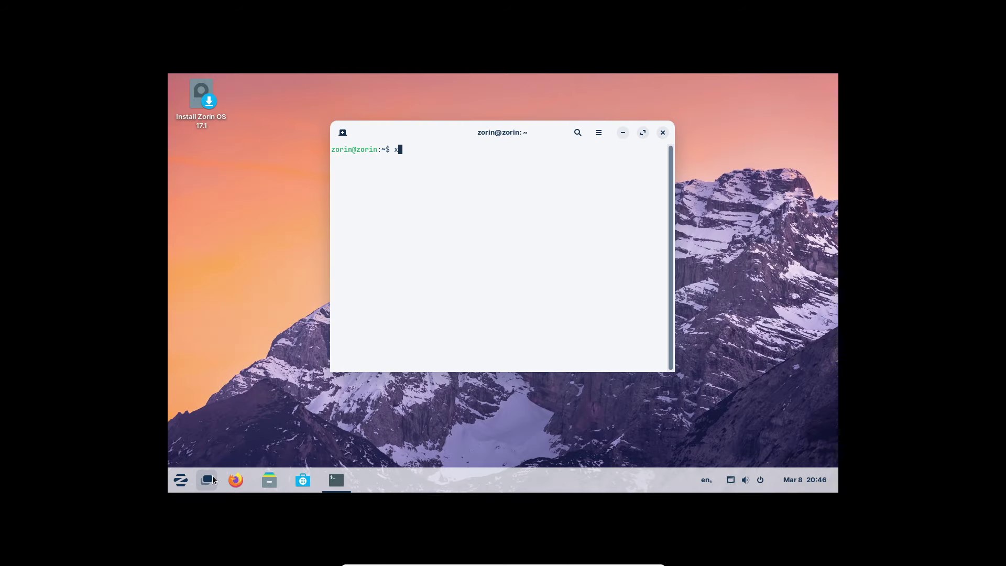
type("ndr -s 1920x1080")
key("Return")
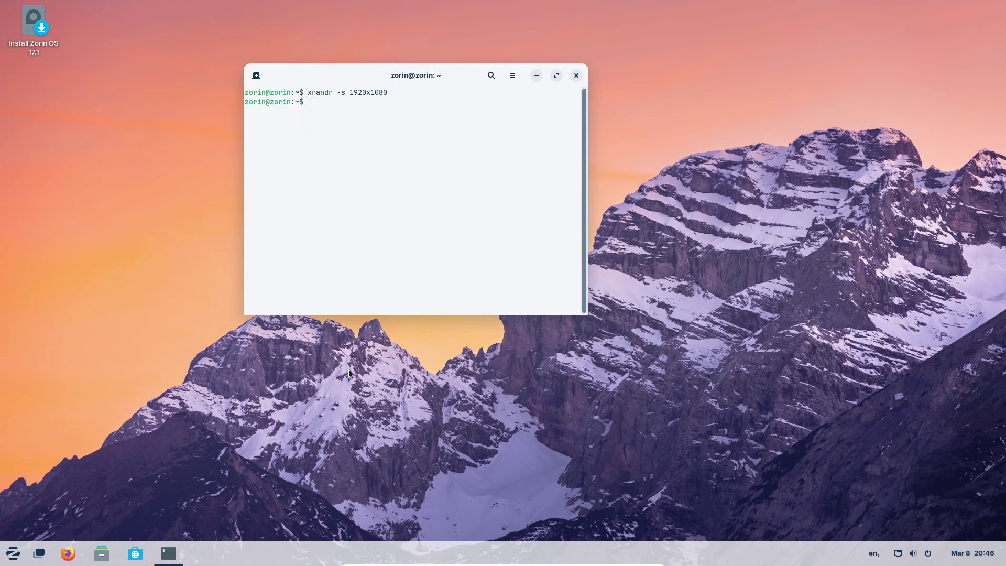
left_click(578, 77)
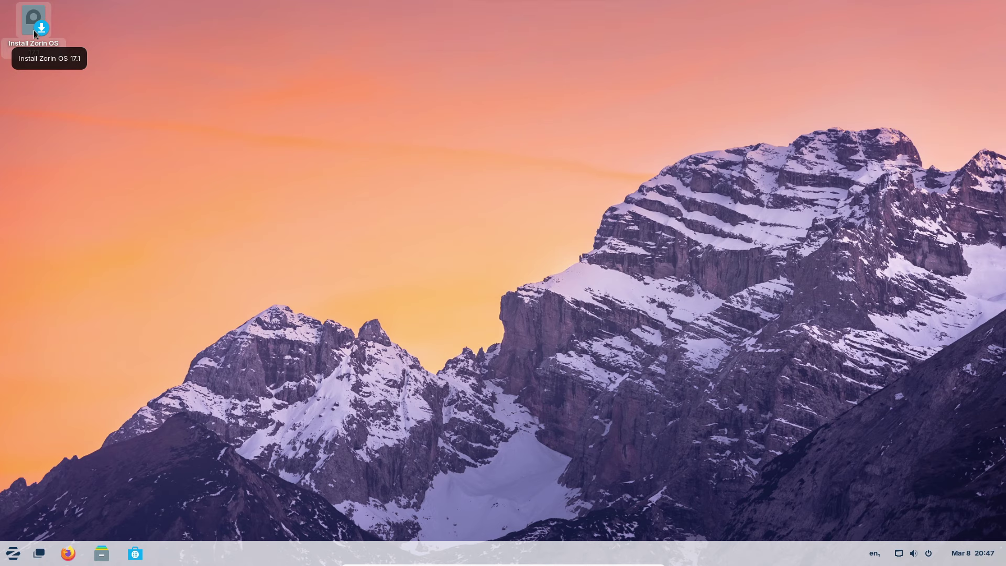
- Launch the Install Zorin OS 17.1 shortcut from the desktop
left_click(42, 31)
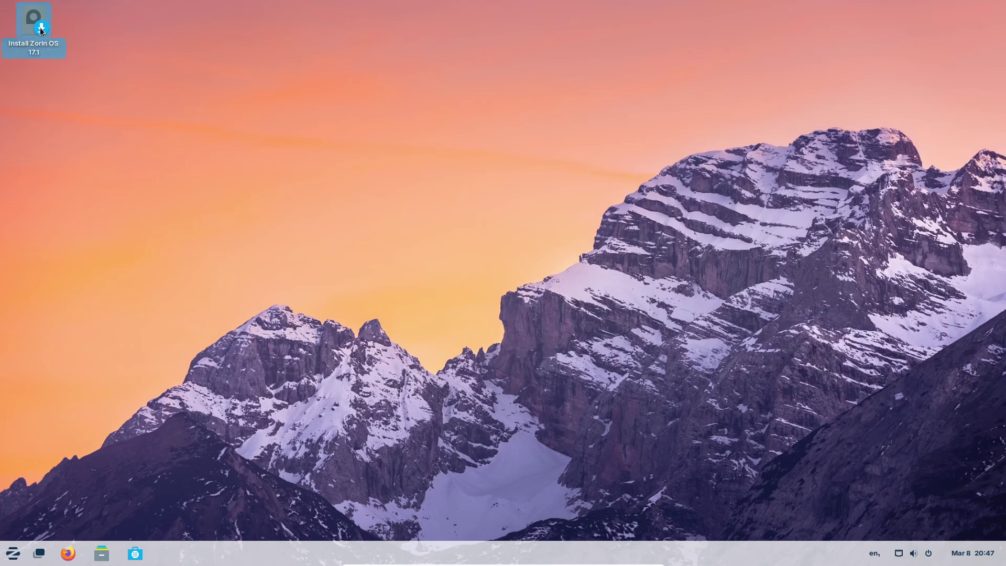
double_click(41, 31)
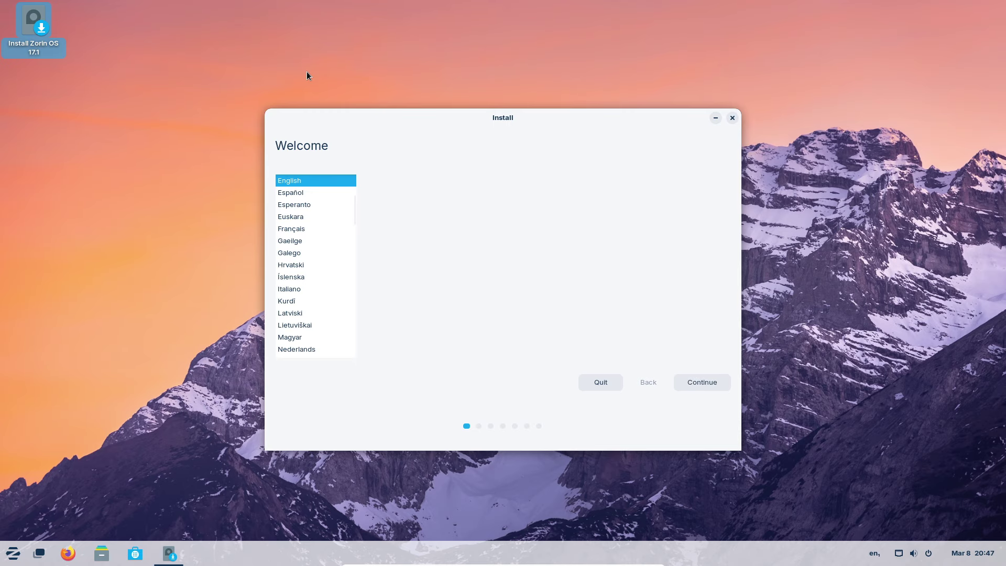
- Keep English and the English (US) keyboard layout, restoring full-screen mode in between
key("ctrl+f")
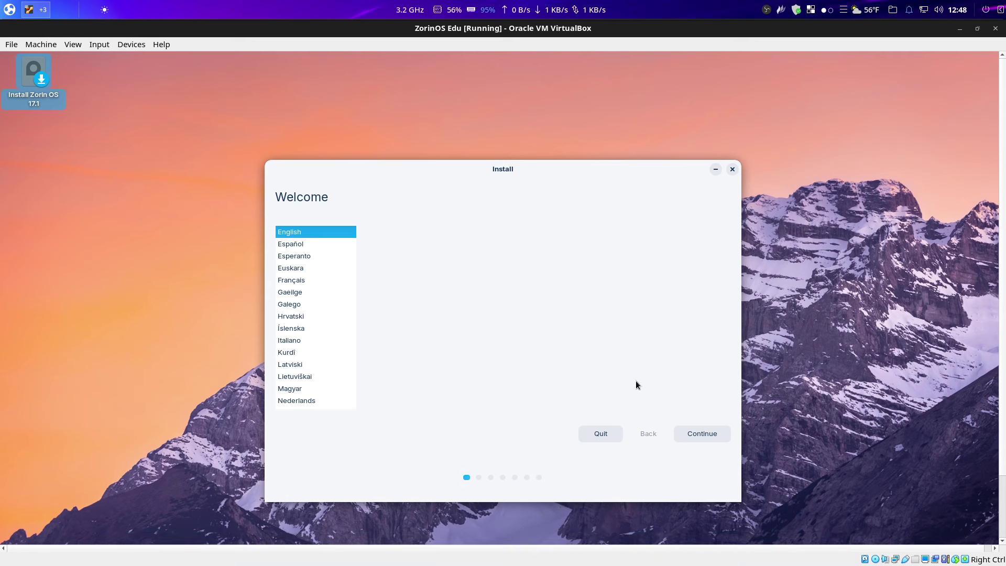
left_click(699, 432)
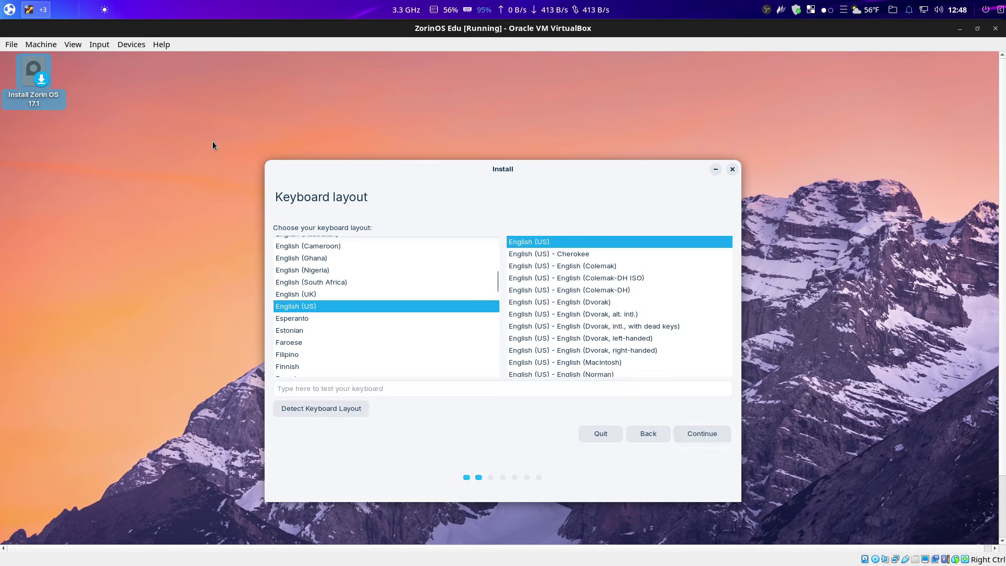
left_click(79, 44)
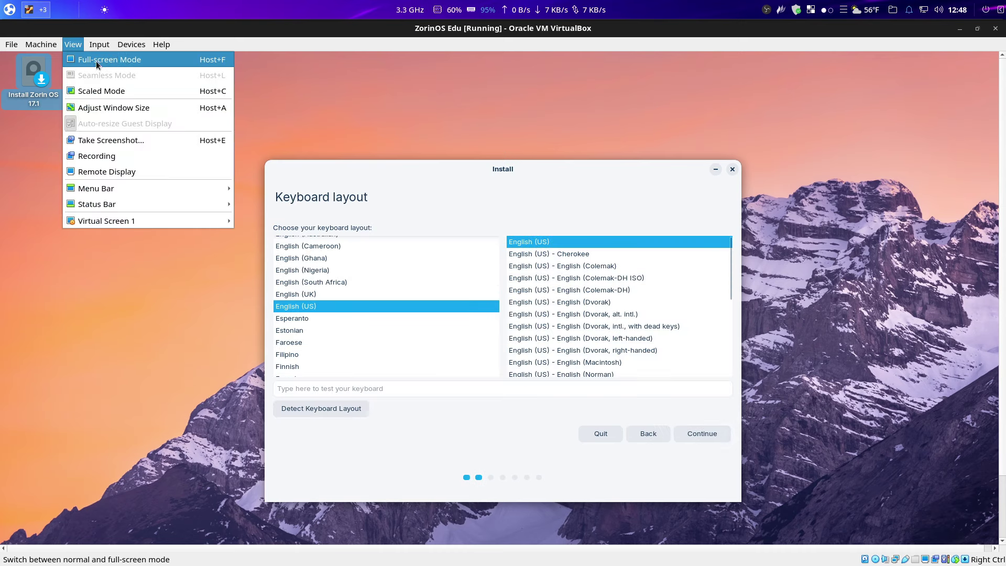
left_click(95, 61)
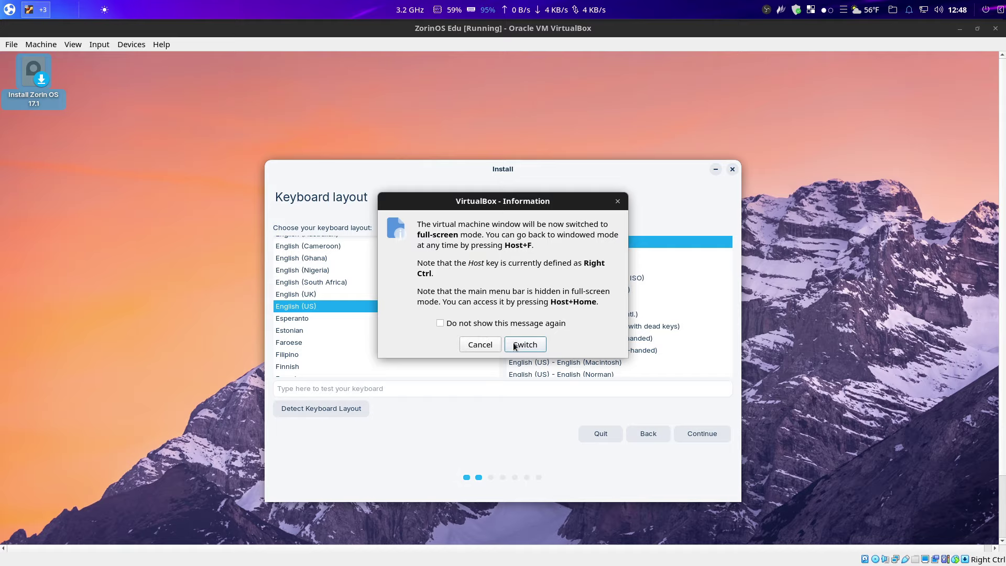
left_click(523, 344)
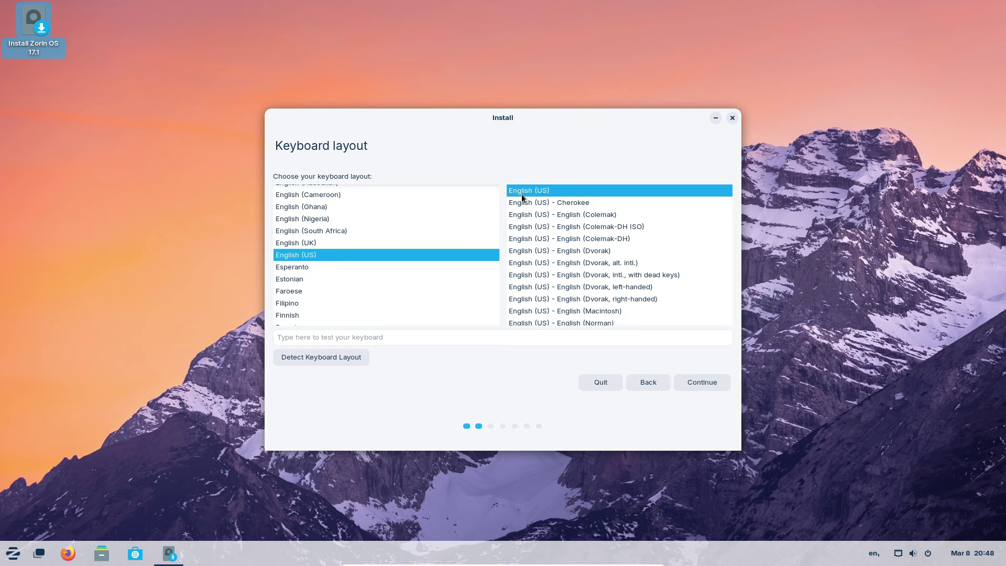
left_click(709, 382)
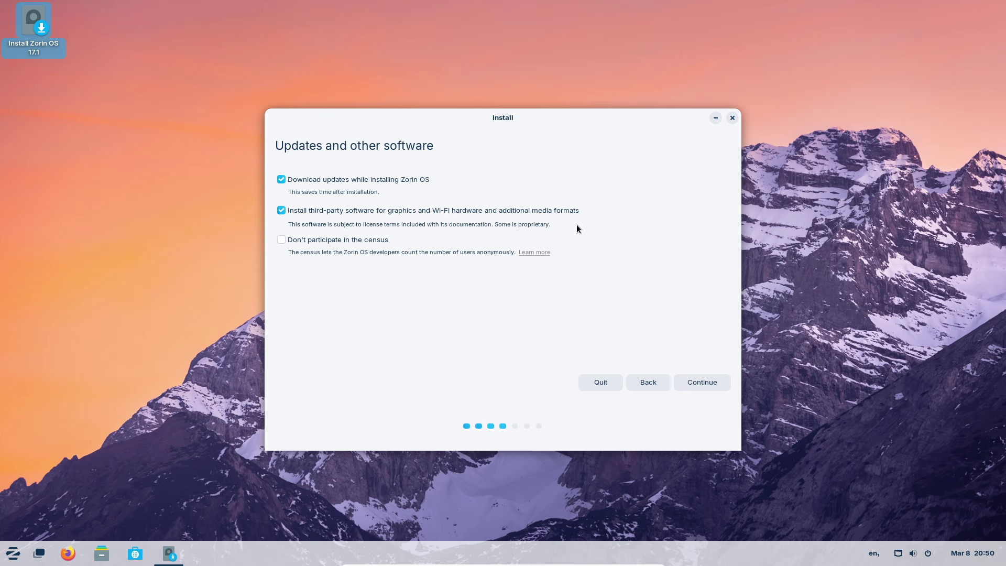
- Accept the updates and third-party software options, erase the disk to install, and confirm the partition changes
left_click(705, 382)
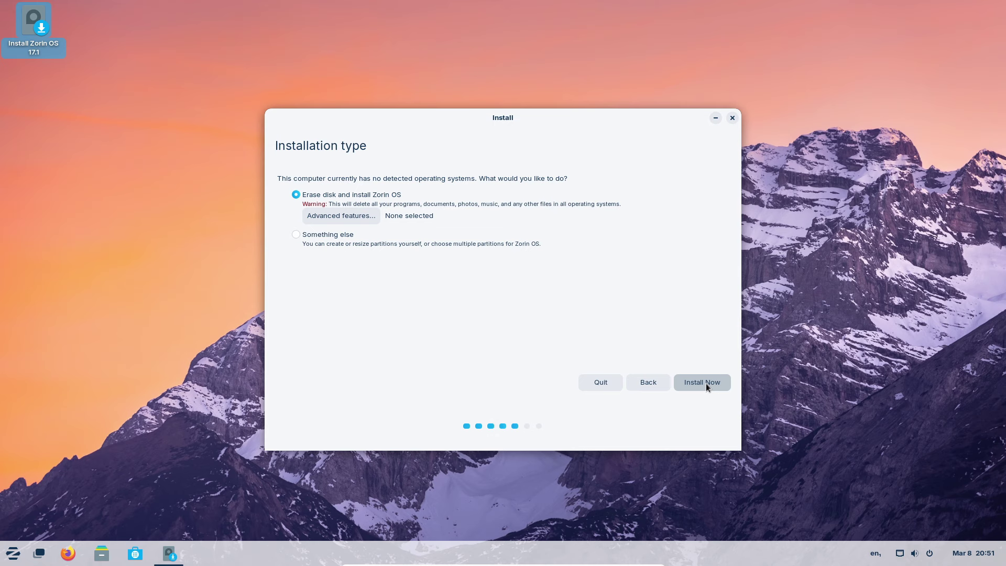
left_click(705, 382)
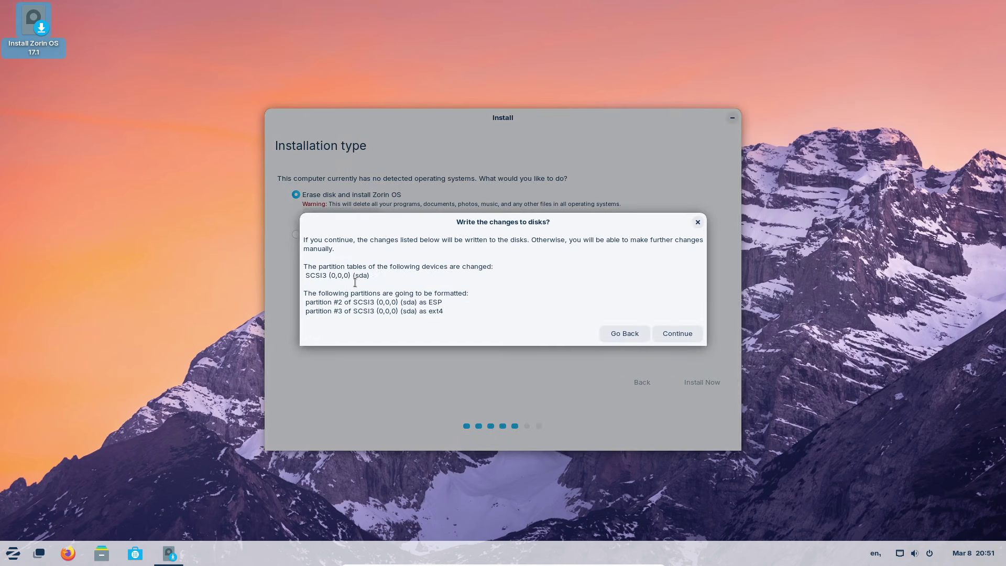
left_click(678, 333)
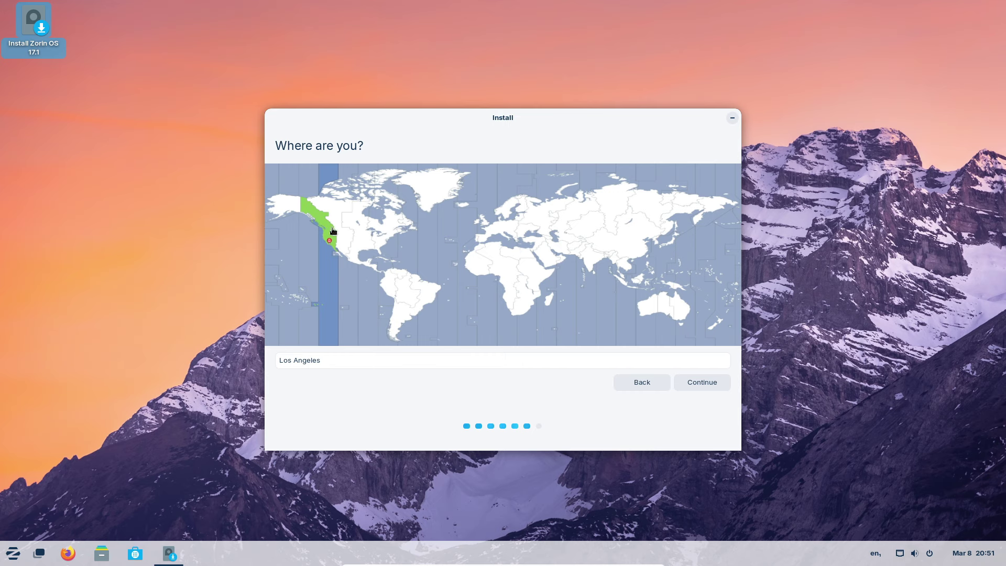
- Accept the Los Angeles time zone, enter the user's name, and set the computer name to opti
left_click(711, 379)
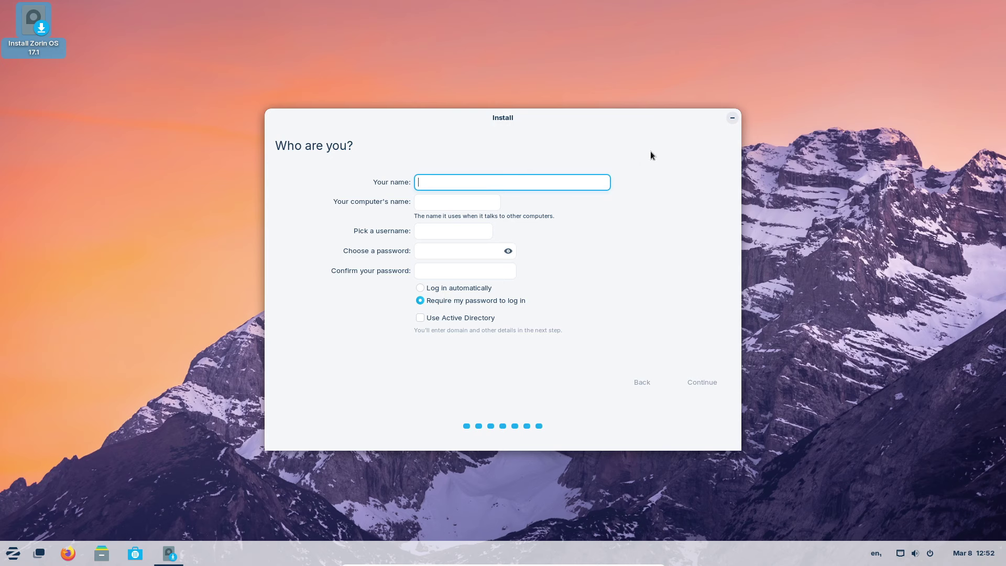
type("steve")
key("Tab")
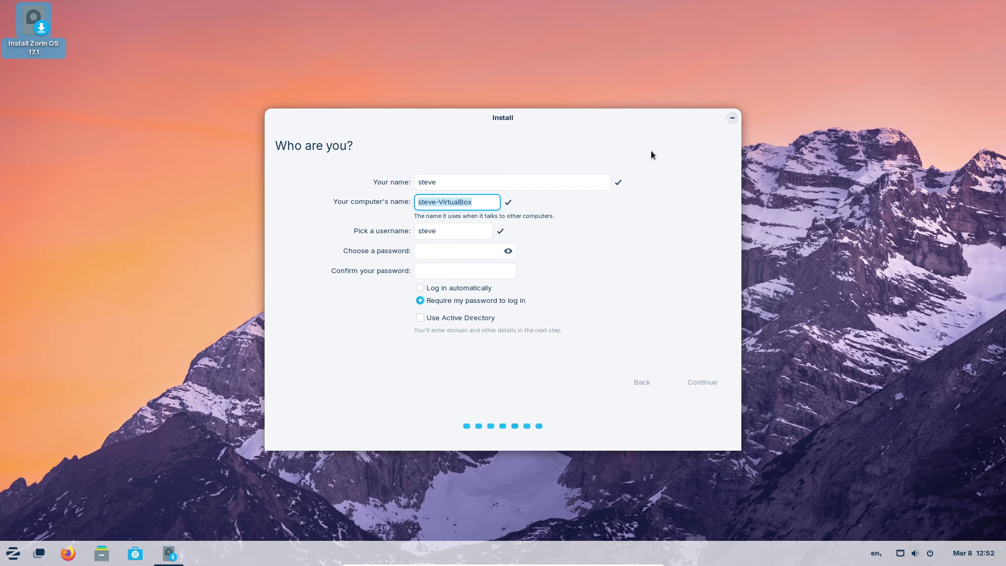
key("BackSpace")
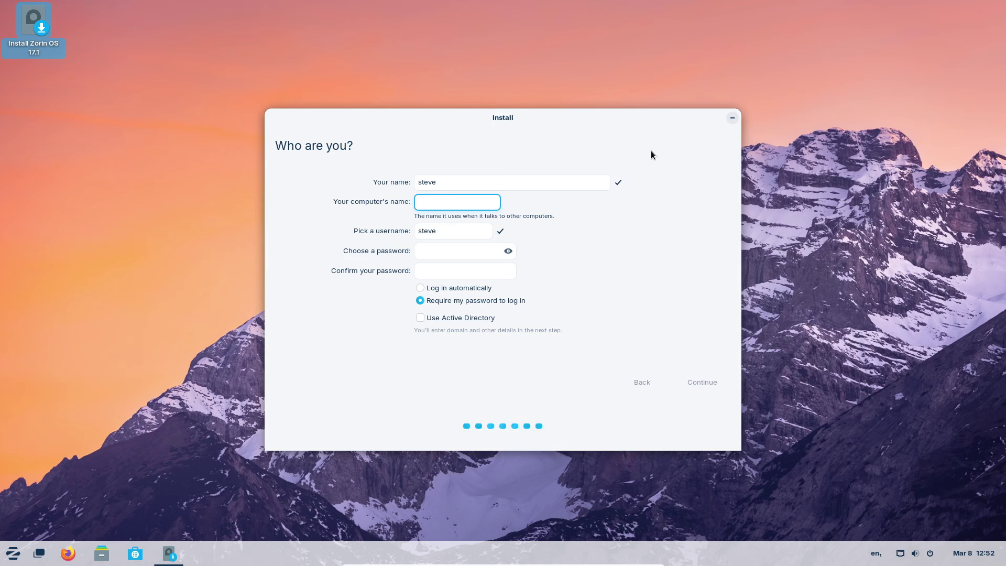
type("opti")
key("Tab")
- Enter and confirm the login password, then start the installation
key("Tab")
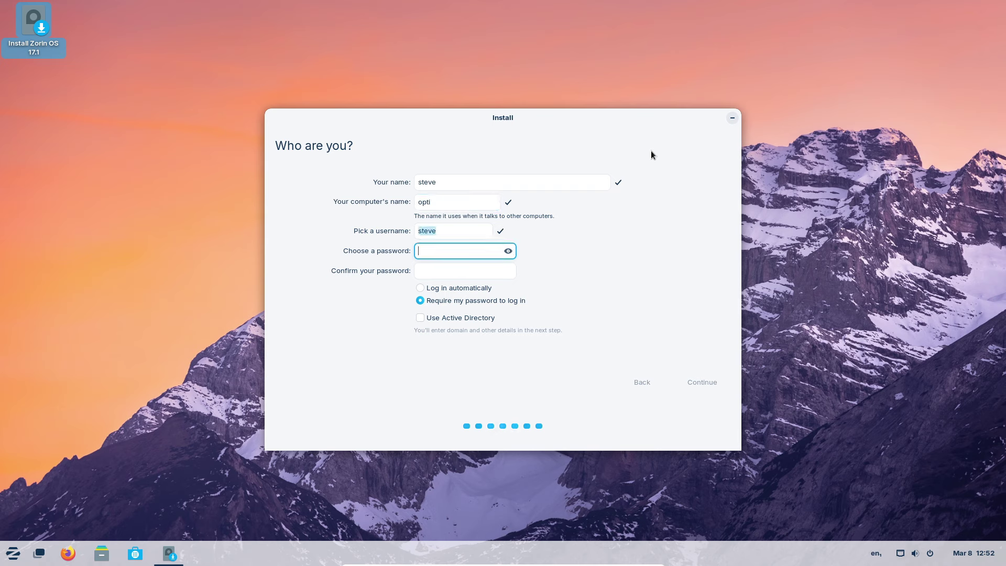
type("***")
key("Tab")
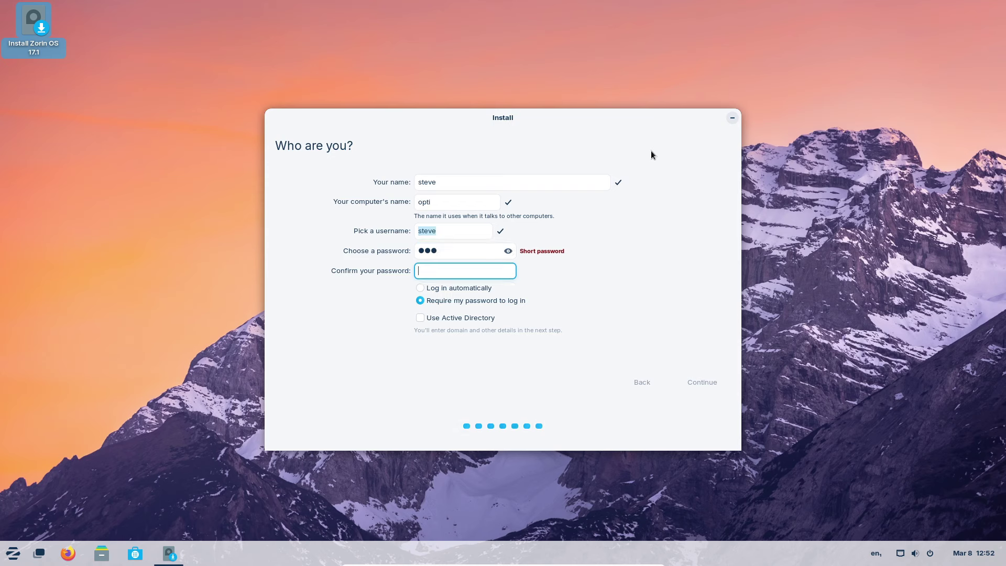
type("***")
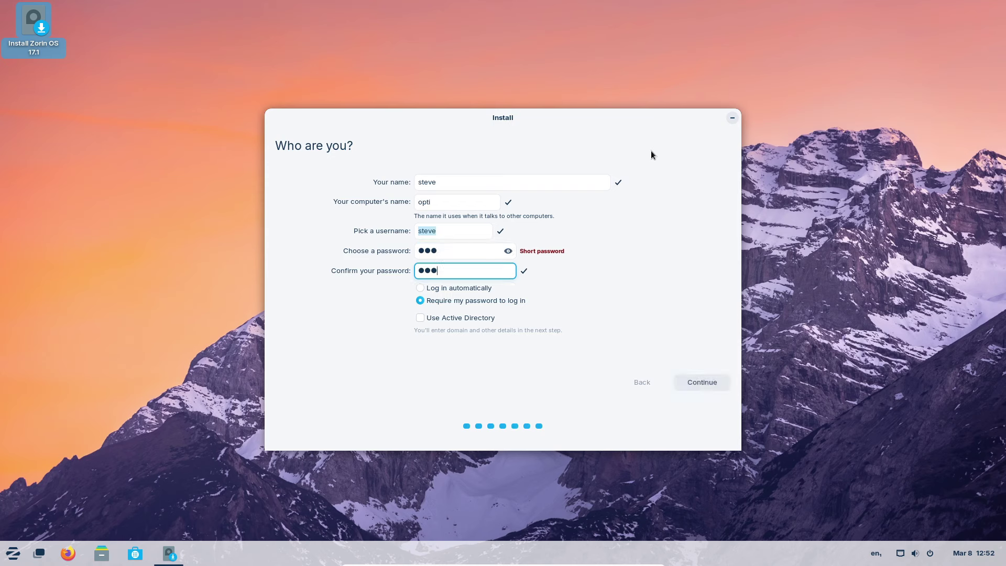
key("Tab")
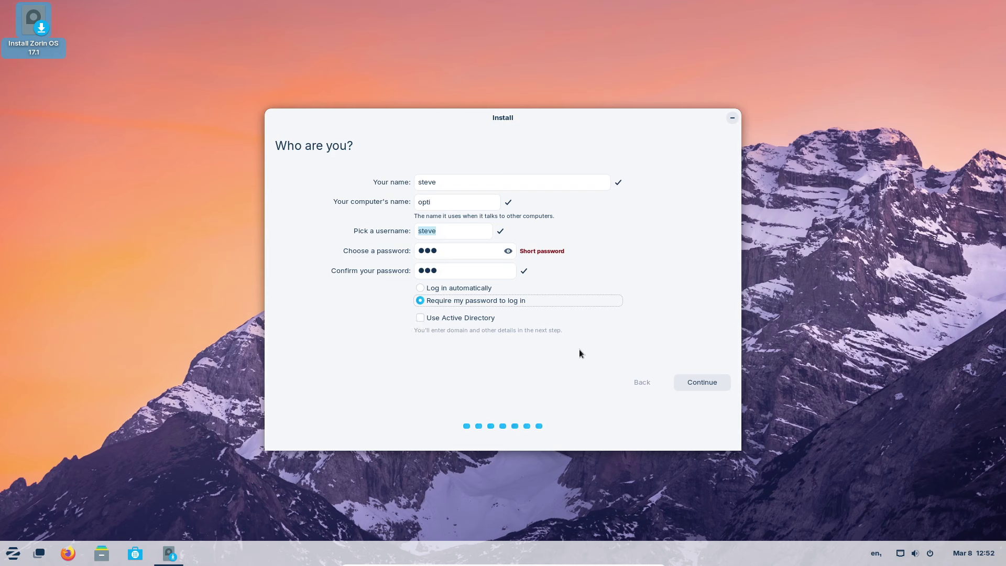
left_click(713, 385)
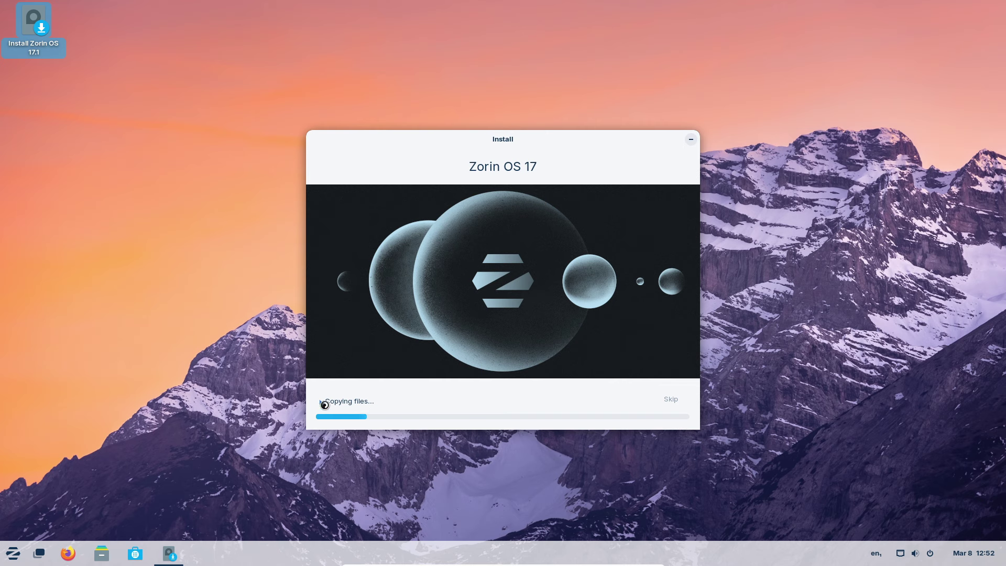
- Expand 'Copying files...' to show the detailed installation log
left_click(324, 404)
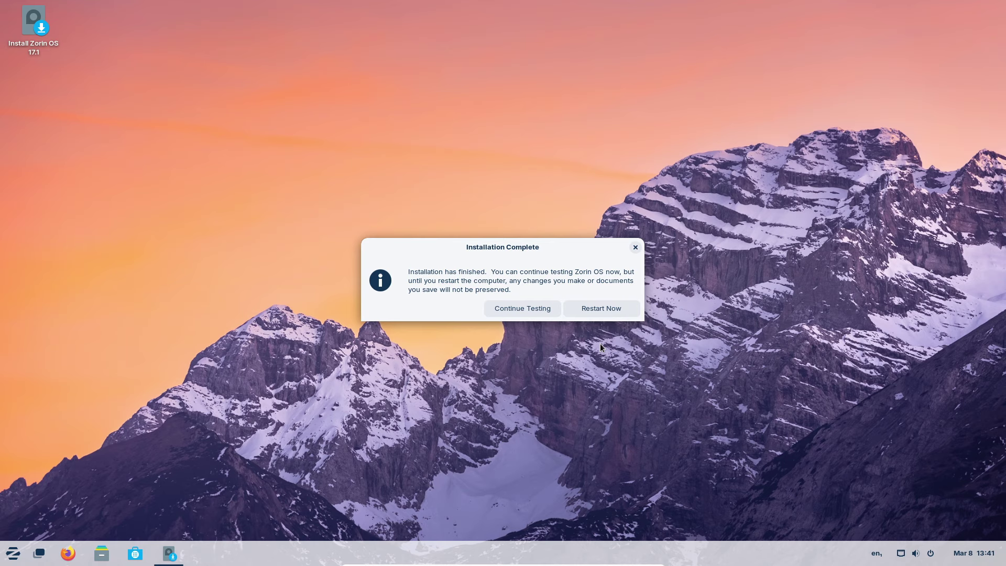
- Choose Restart Now in the Installation Complete dialog
left_click(605, 309)
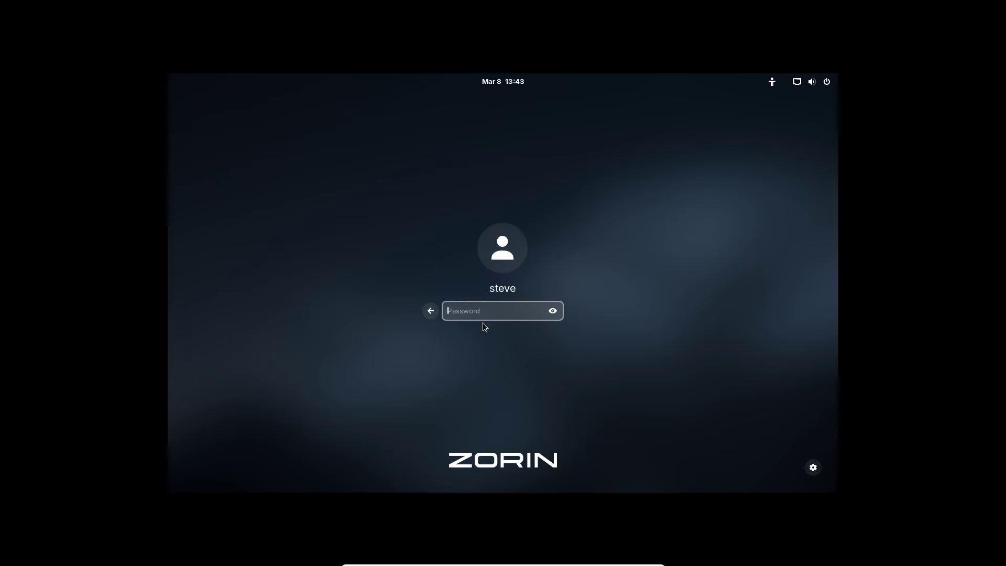
- Log in with the account password and set the resolution with xrandr -s 1920x1080
type("****")
key("Return")
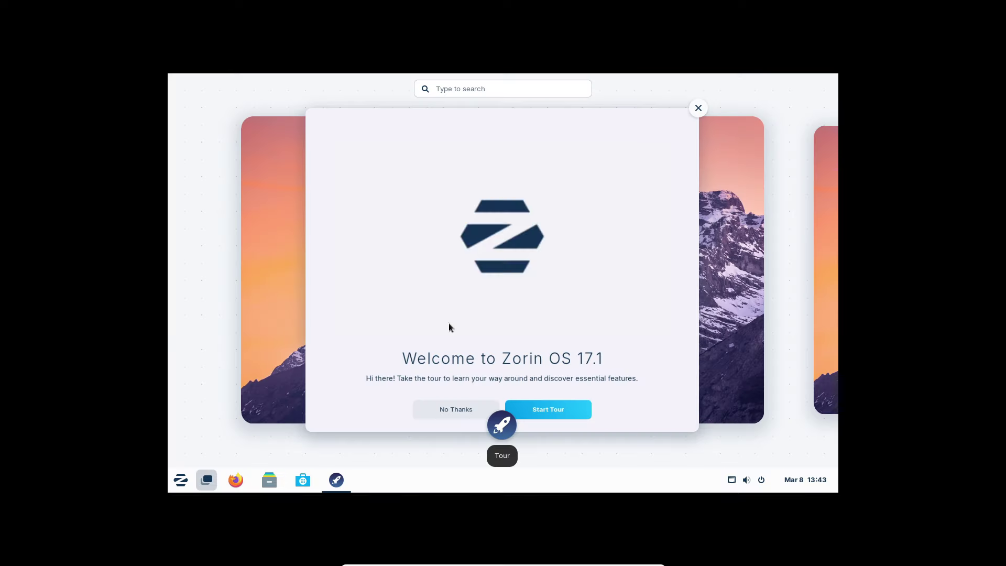
key("ctrl+alt+t")
type("xrandr -s 1920x1080")
key("Return")
- Check the available display modes with xrandr, then close the terminal
type("xrandr")
key("Return")
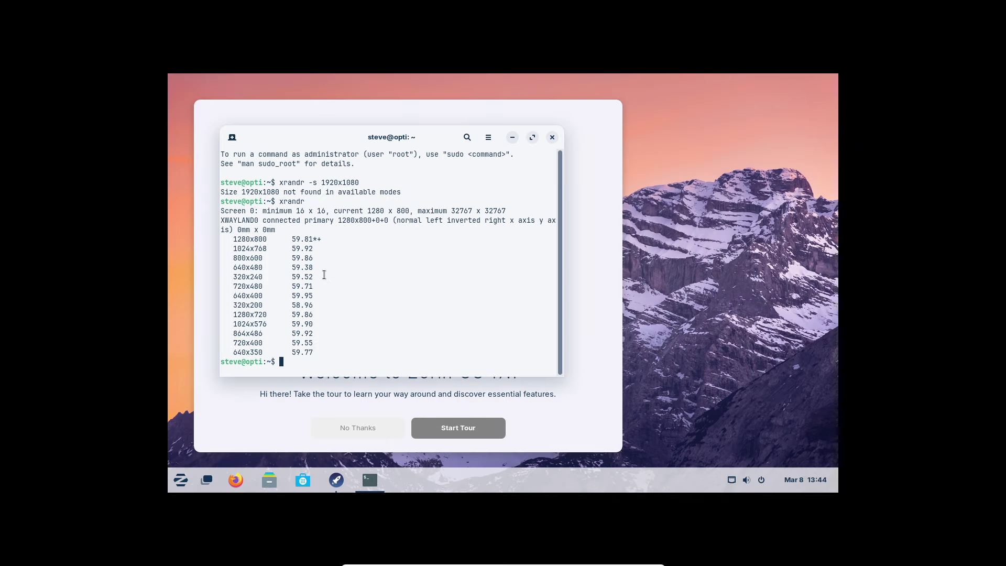
left_click(552, 138)
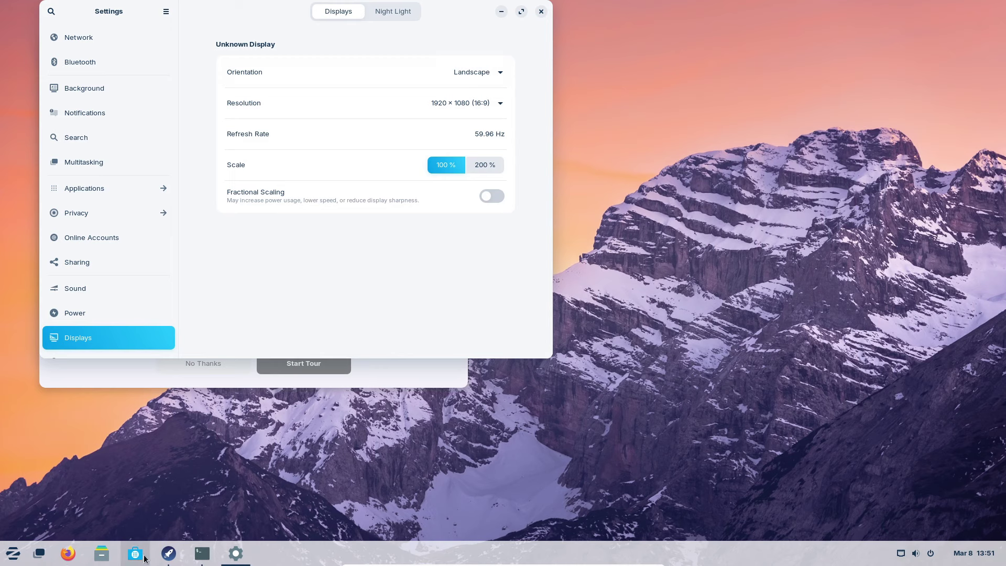
left_click(204, 551)
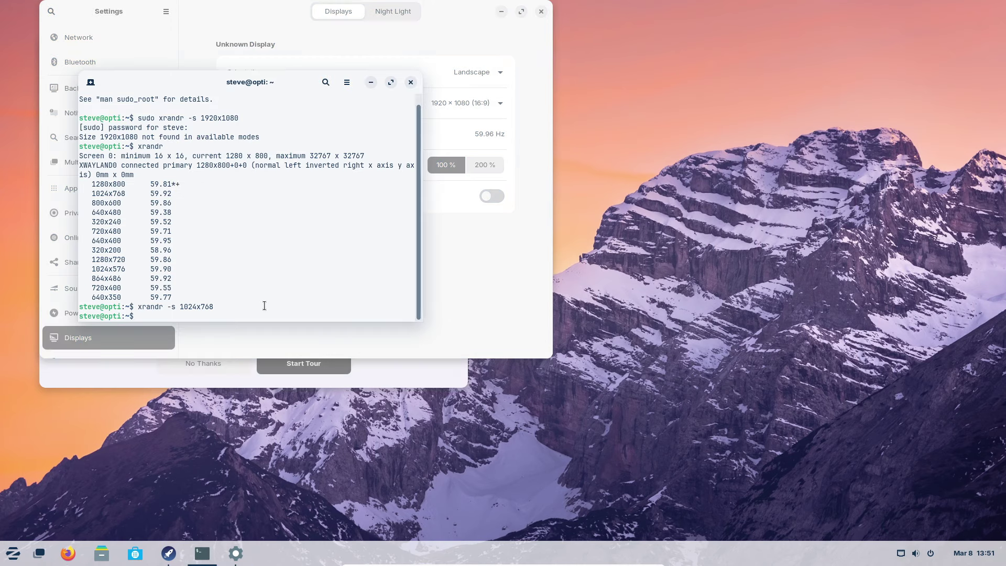
type("xrandr")
key("Return")
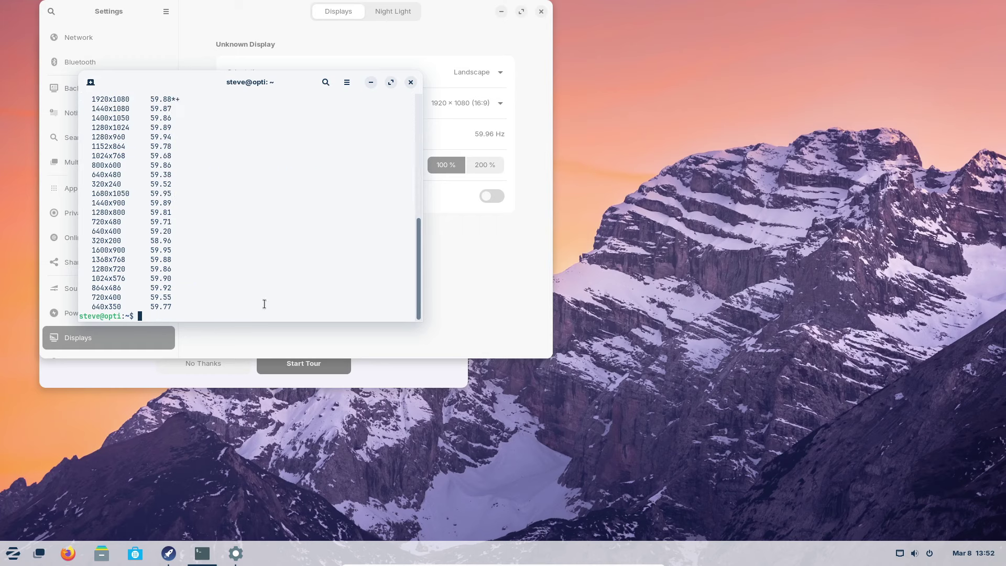
scroll(194, 211, "up", 1)
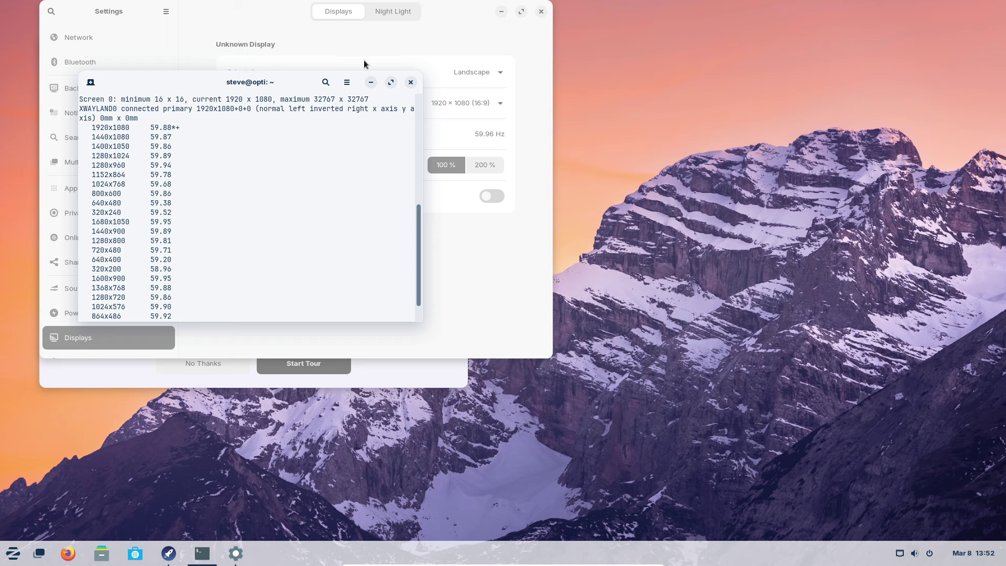
left_click(410, 83)
- Close Settings and page the Welcome Tour to its desktop-look step to launch Zorin Appearance
left_click(541, 12)
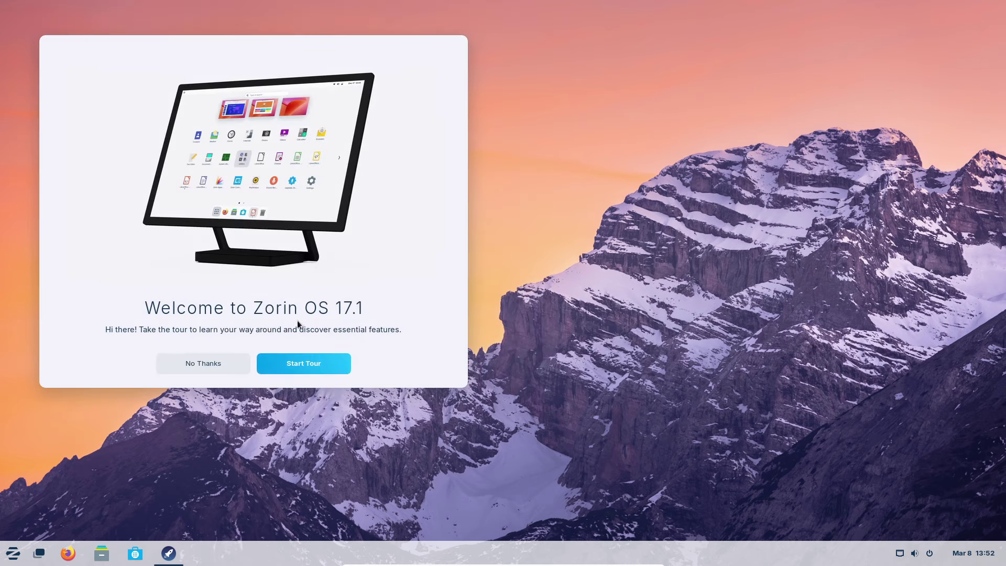
left_click(303, 365)
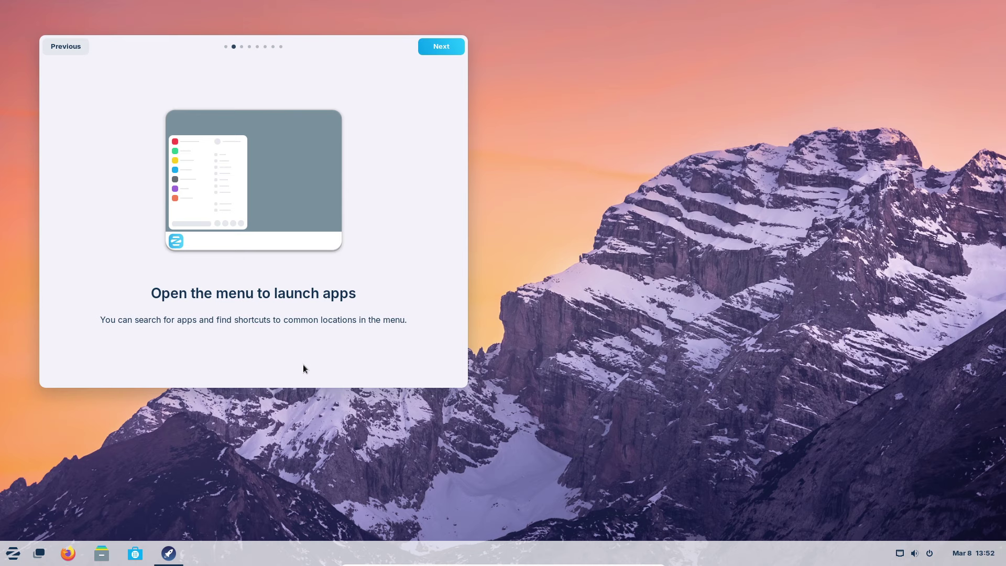
left_click(436, 45)
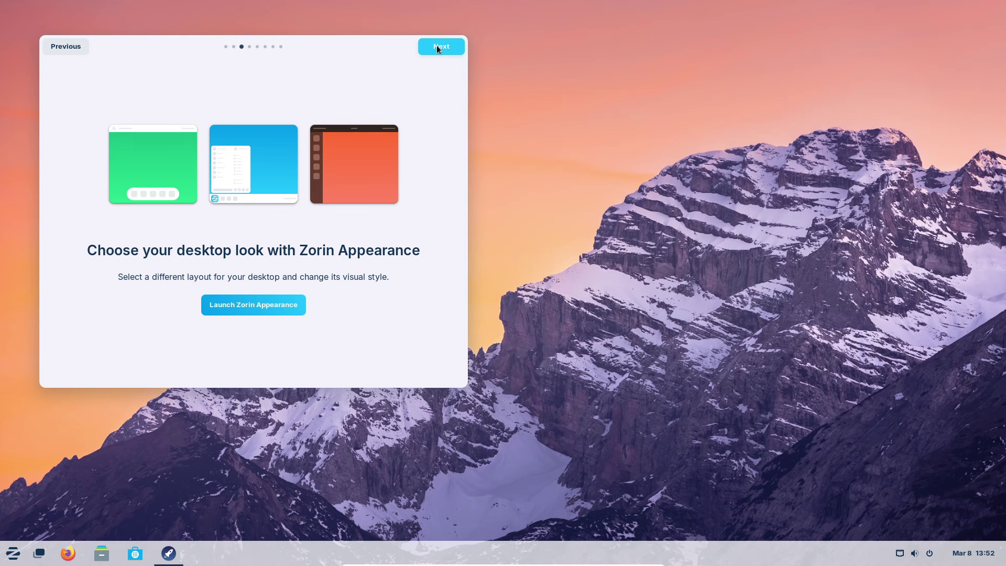
left_click(436, 45)
left_click(83, 46)
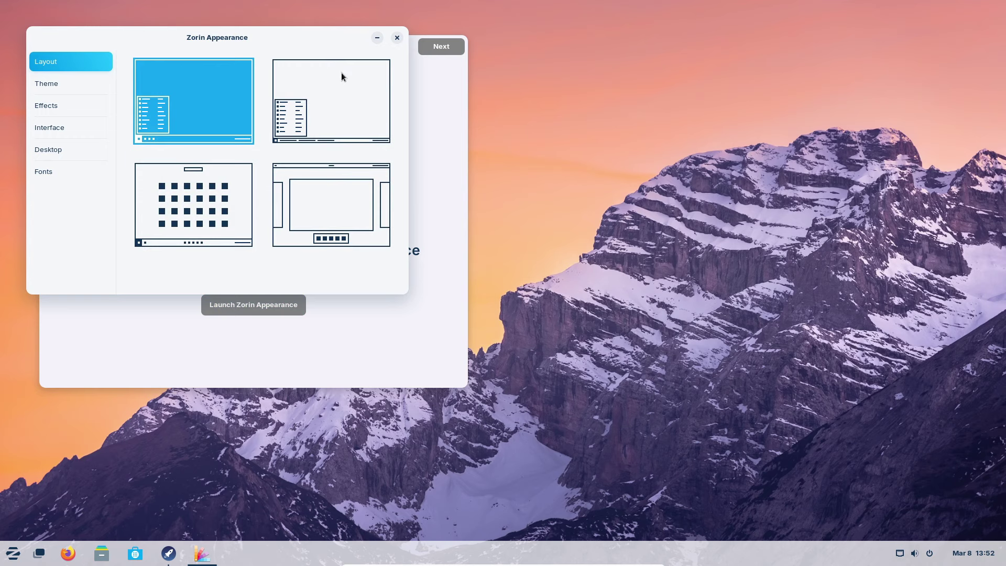
- Try each Zorin Appearance desktop layout, then keep the original and check it in the overview
left_click(318, 114)
left_click(335, 225)
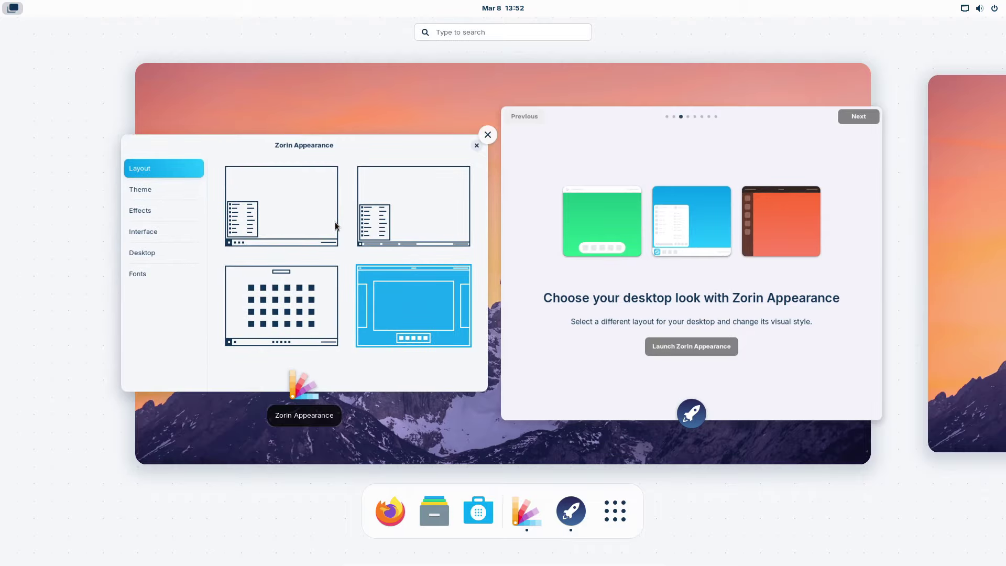
left_click(334, 222)
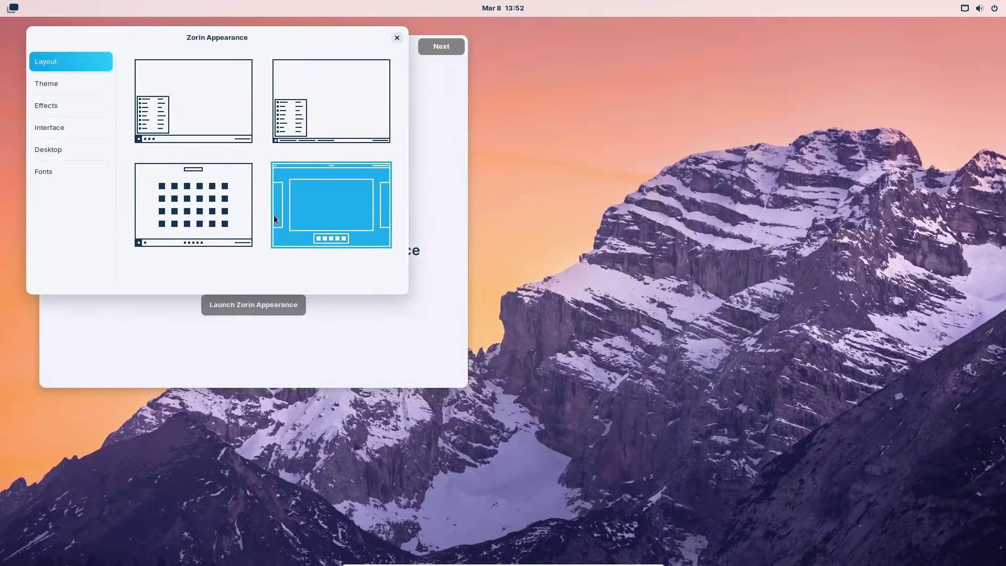
left_click(188, 220)
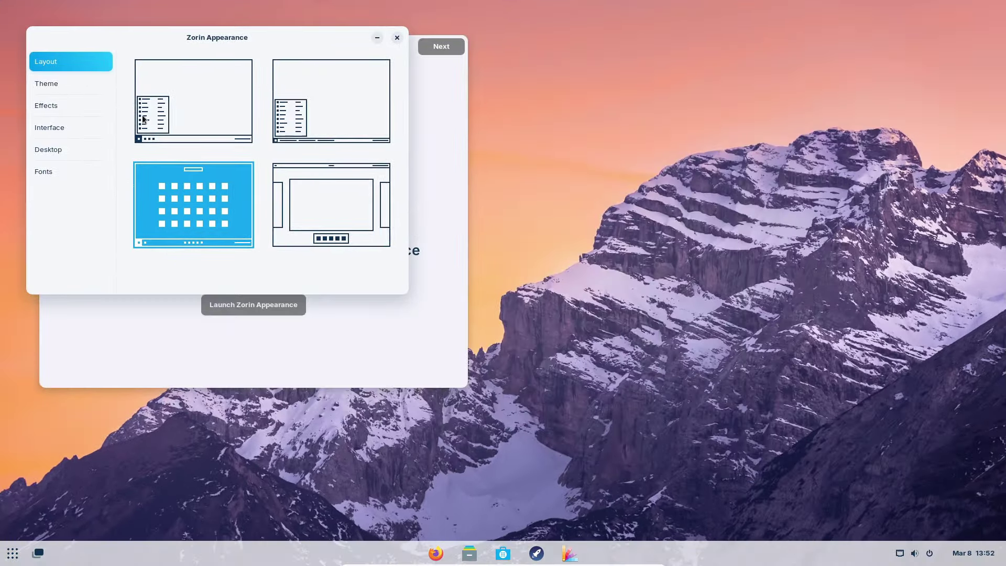
left_click(170, 110)
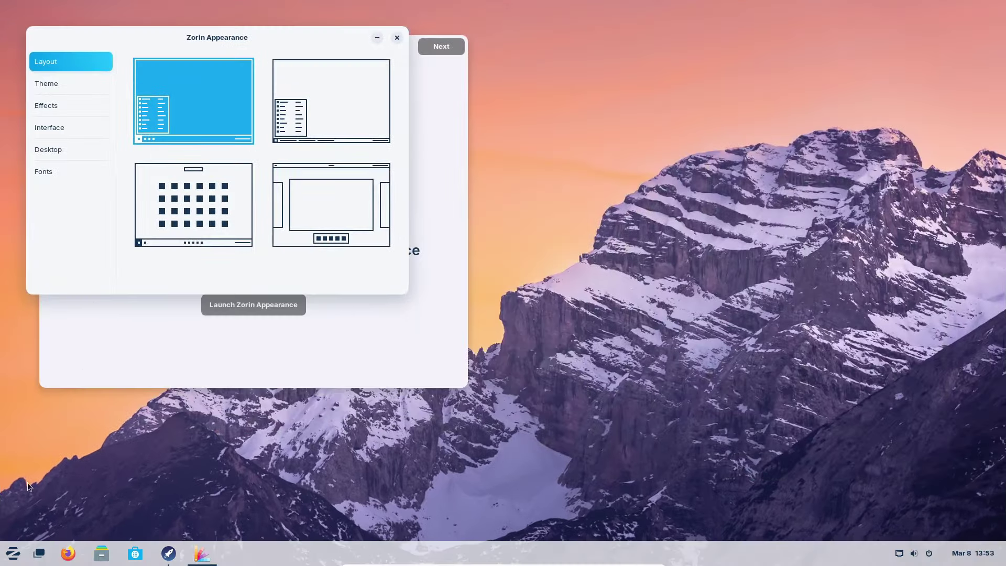
left_click(12, 550)
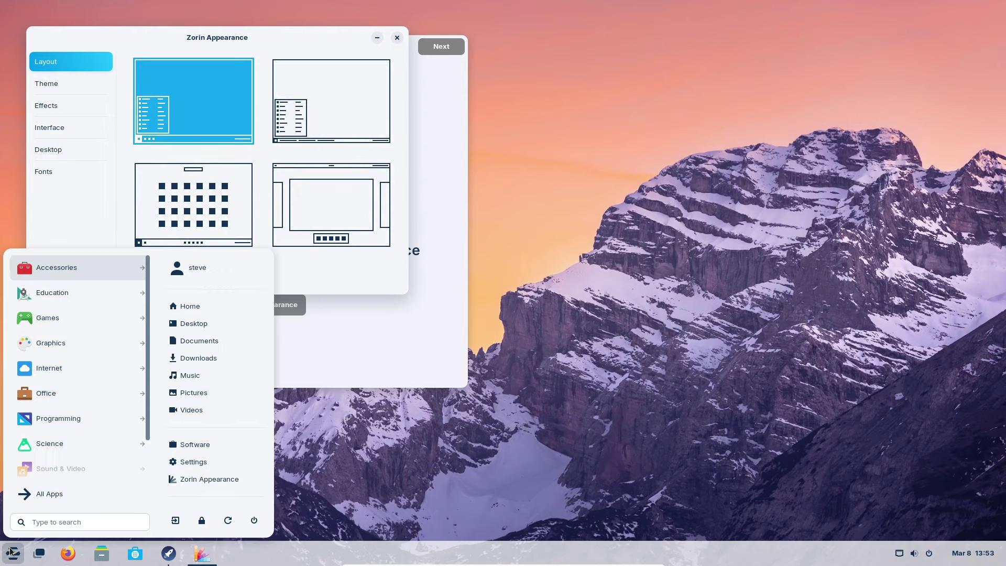
left_click(39, 553)
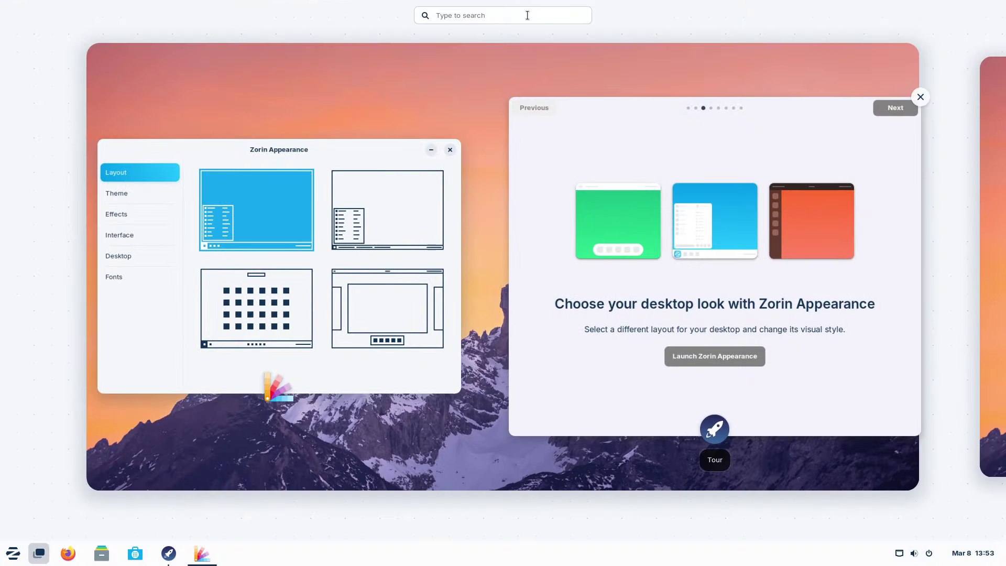
left_click(986, 209)
left_click(3, 76)
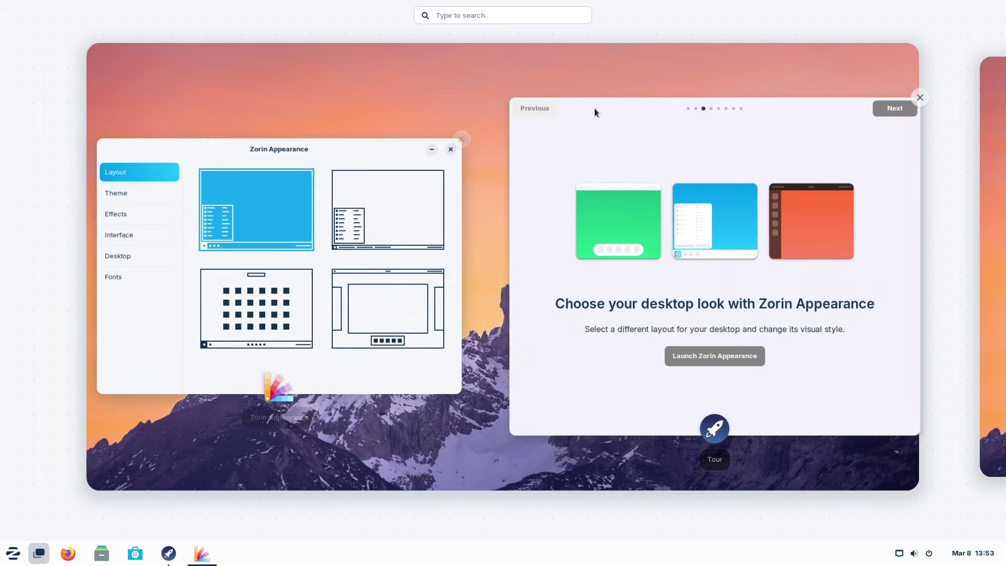
left_click(471, 87)
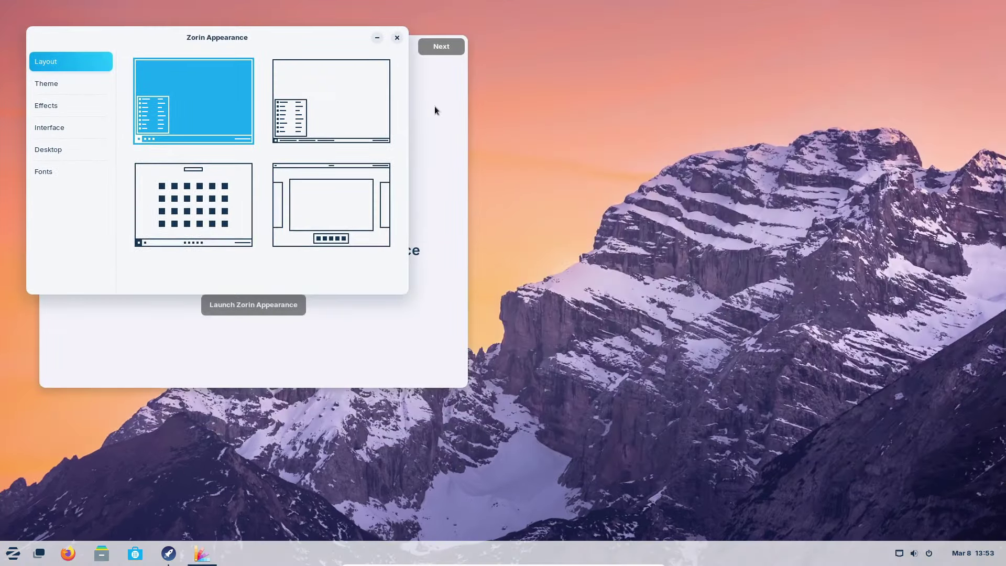
- Switch the theme to dark mode with a purple accent colour and close Zorin Appearance
left_click(77, 82)
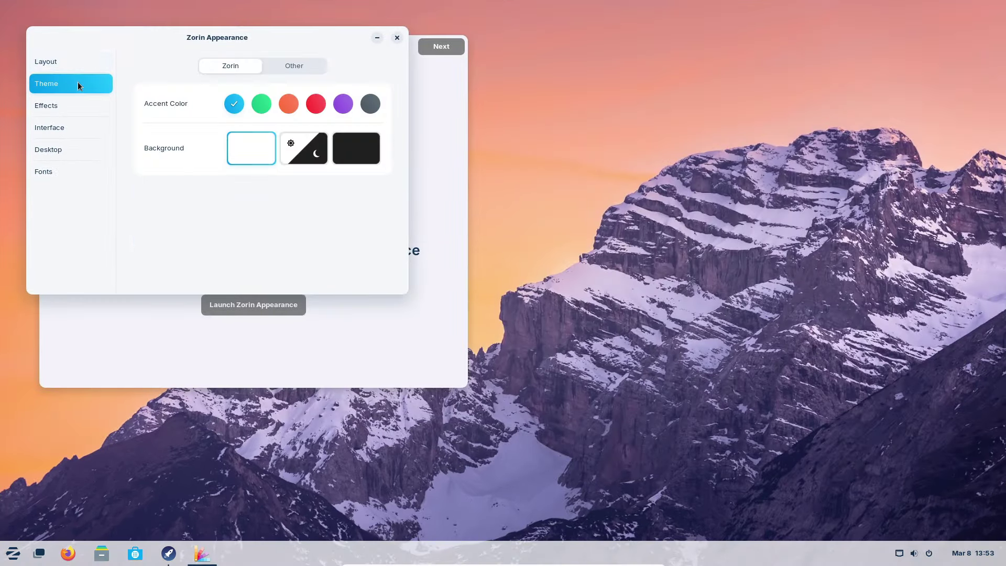
left_click(360, 144)
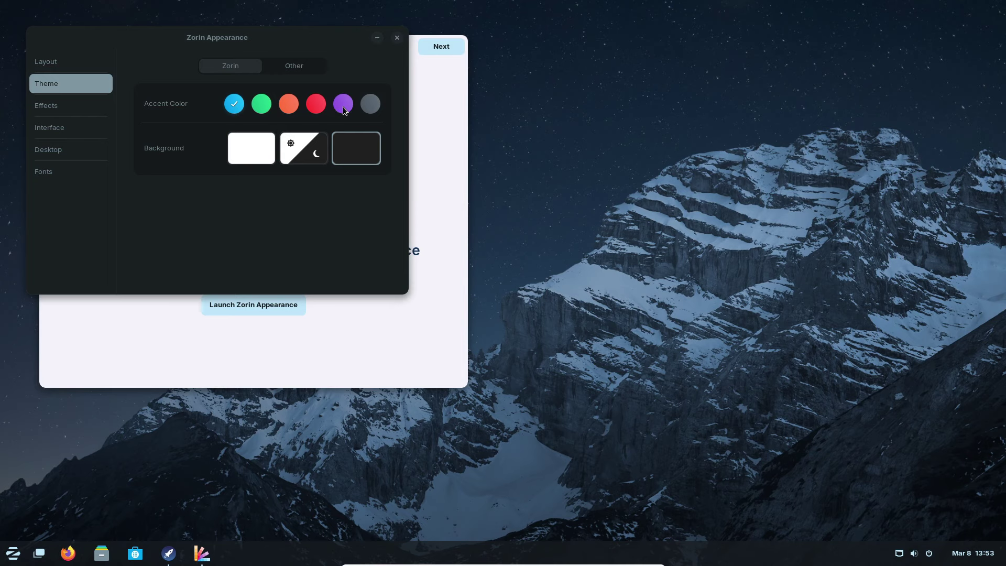
left_click(342, 107)
left_click(68, 107)
left_click(70, 84)
left_click(71, 66)
left_click(398, 38)
- Page through the online accounts, phone-linking and Software tour pages to That's it!, then close the tour
left_click(443, 46)
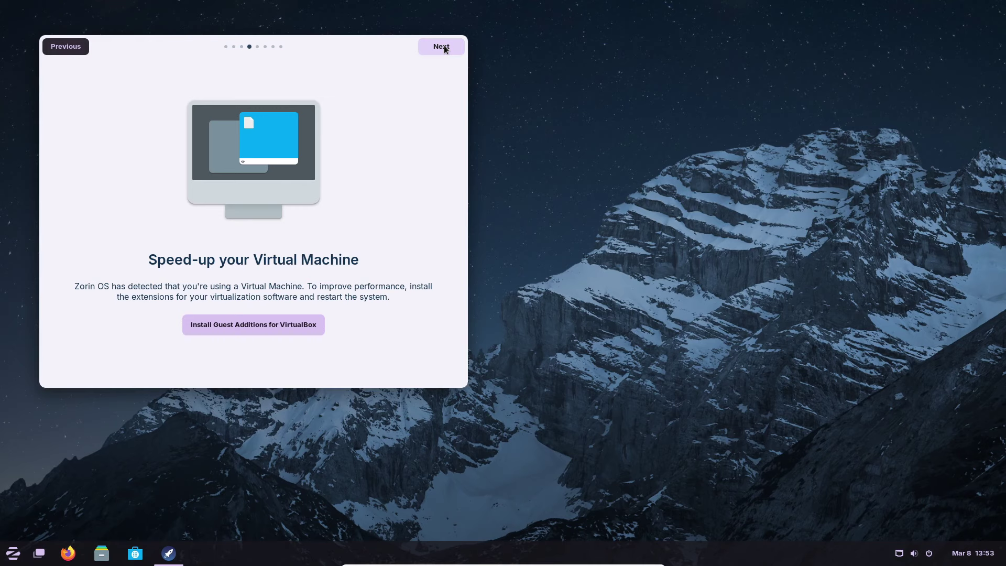
left_click(444, 47)
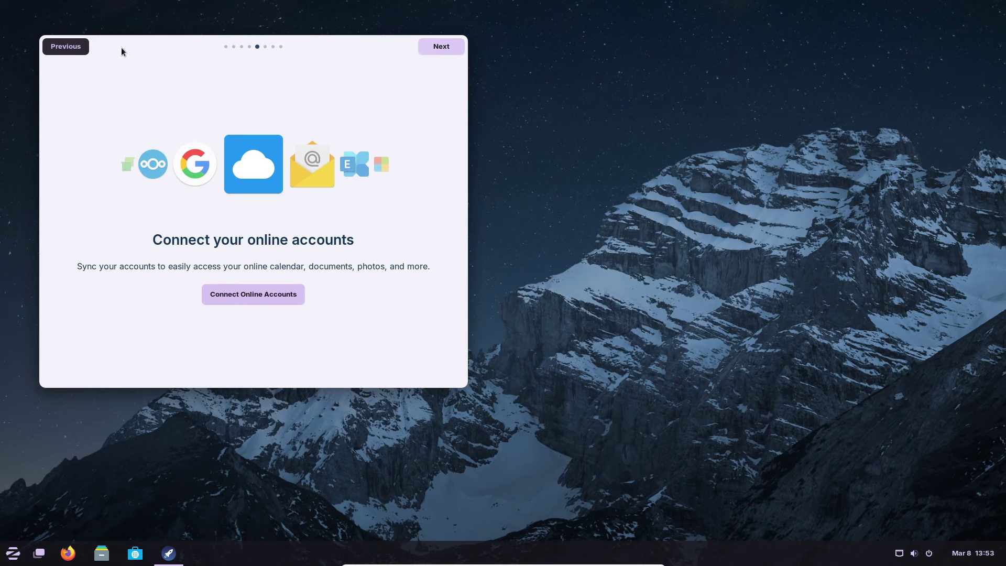
left_click(84, 48)
left_click(450, 50)
left_click(449, 50)
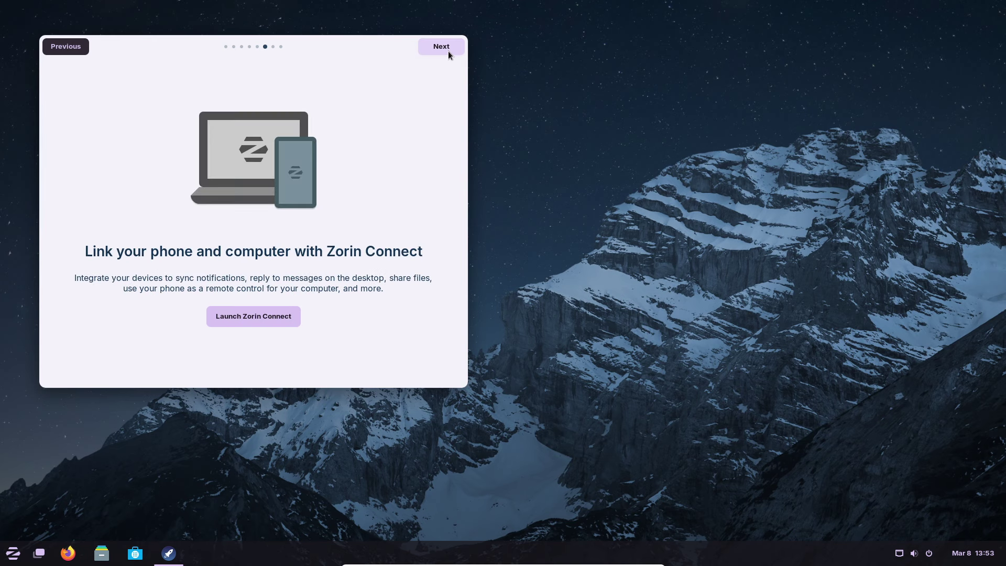
left_click(455, 51)
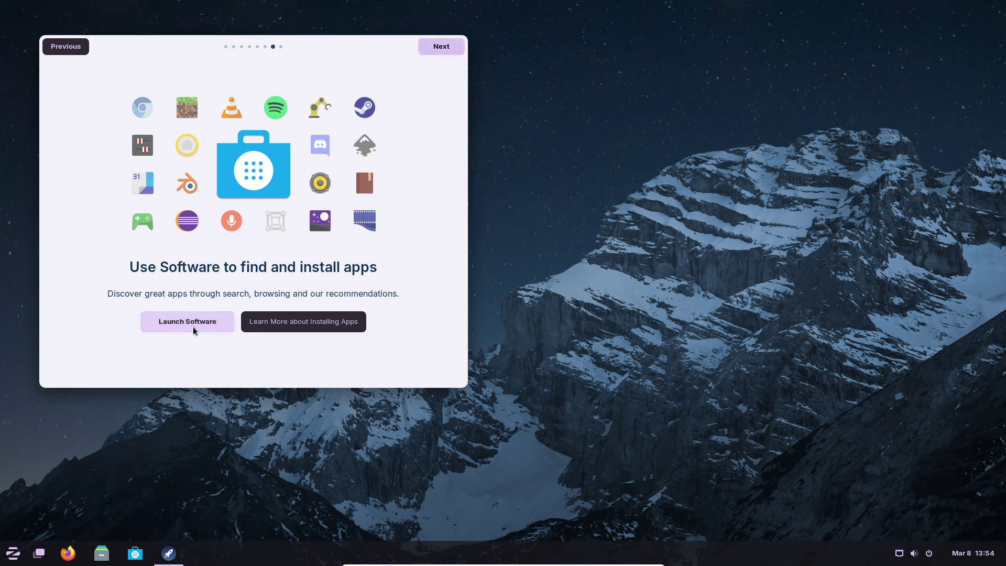
left_click(448, 47)
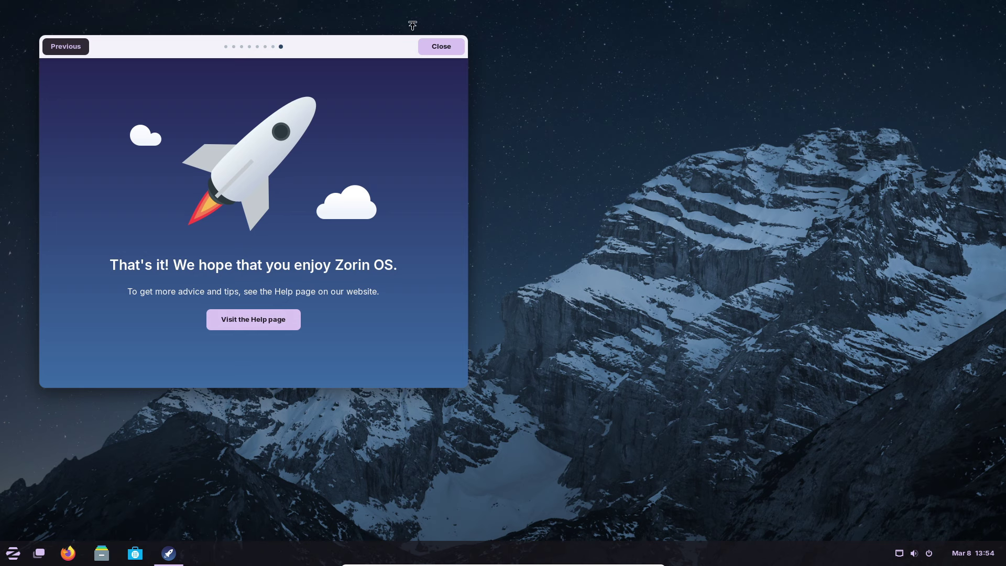
left_click(442, 48)
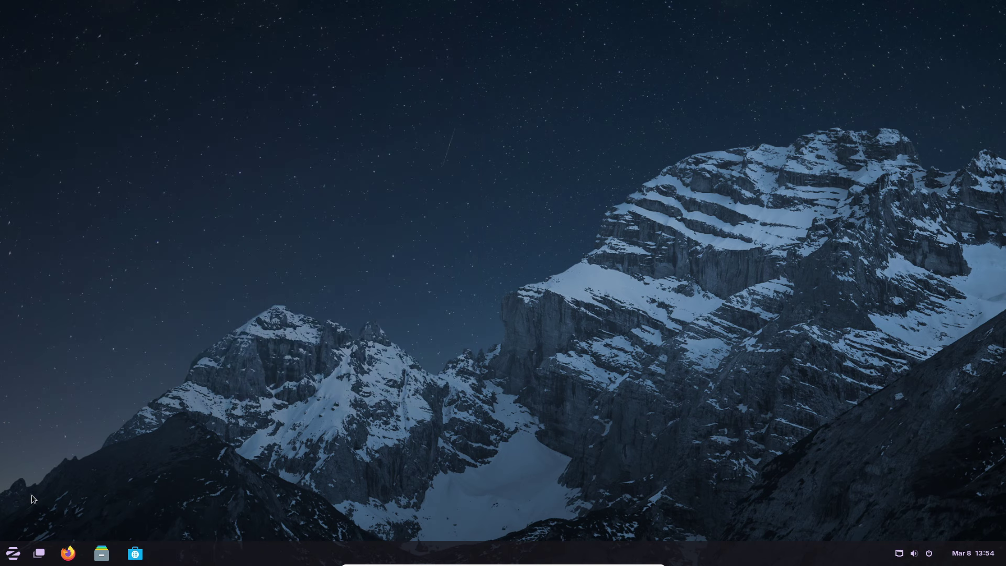
- Open system Settings, then search 'Zorin' from the start menu to launch Zorin Appearance
left_click(19, 557)
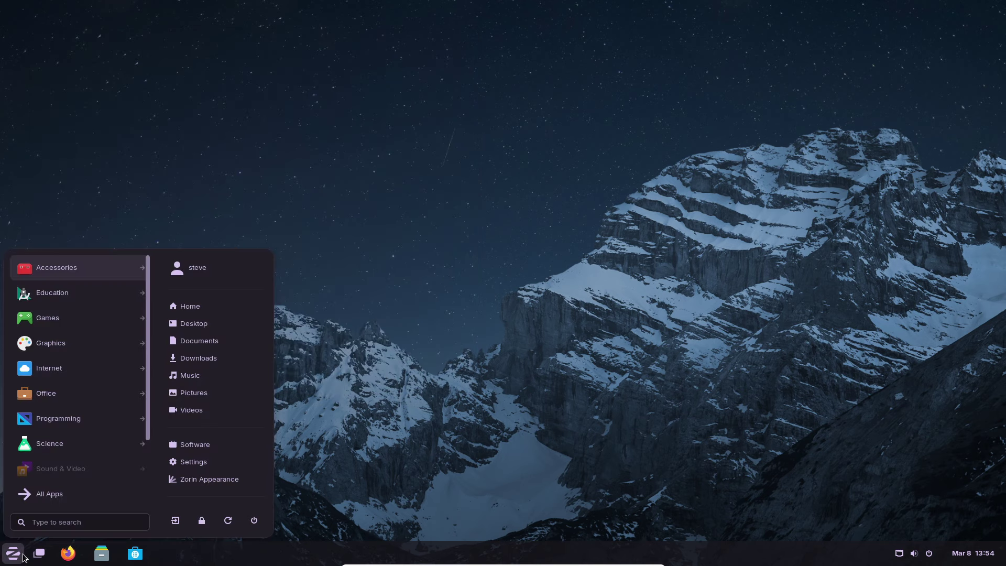
left_click(195, 465)
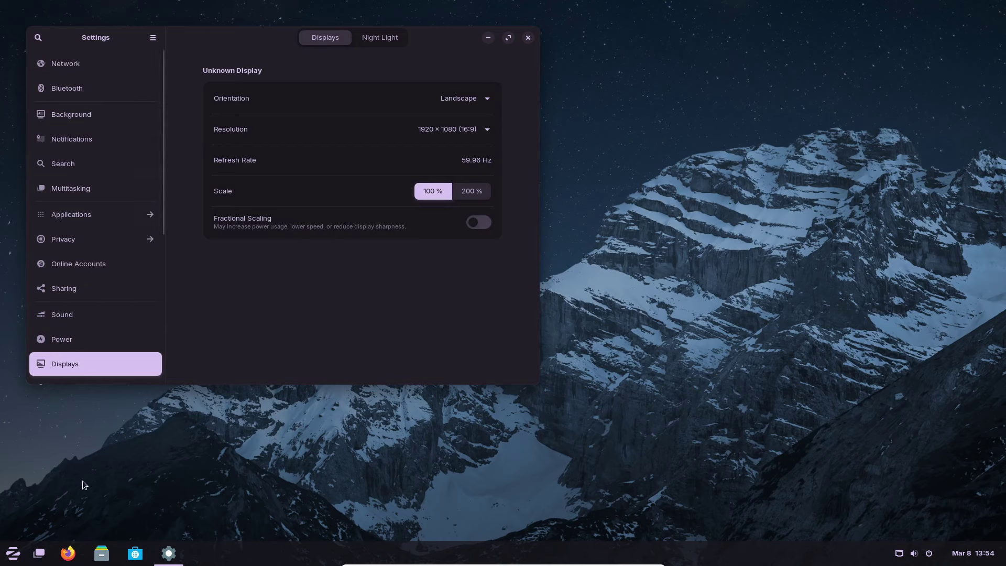
left_click(13, 552)
type("Zorin")
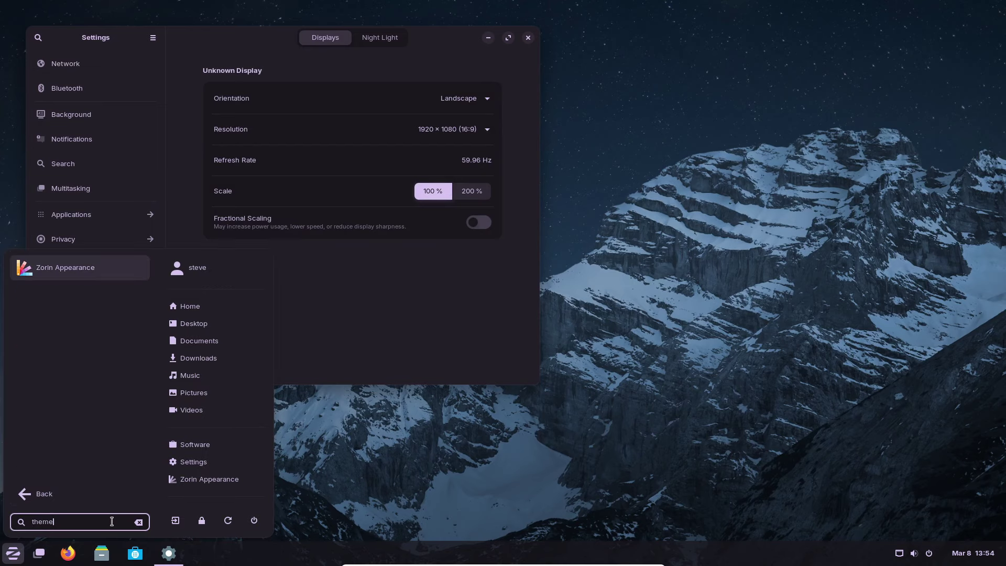
key("Return")
- Pick the third, app-grid layout, then close Zorin Appearance and Settings
left_click(221, 234)
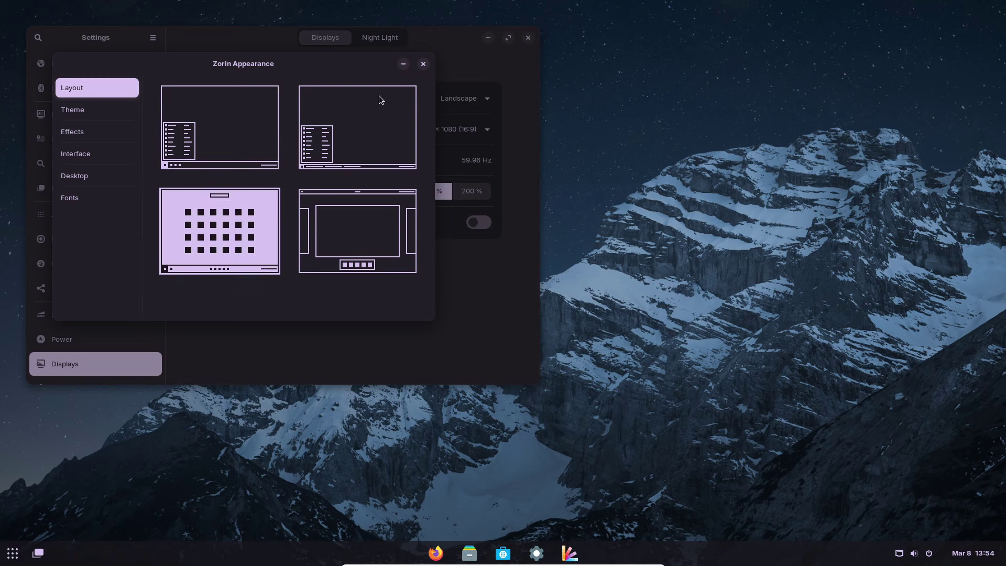
left_click(423, 64)
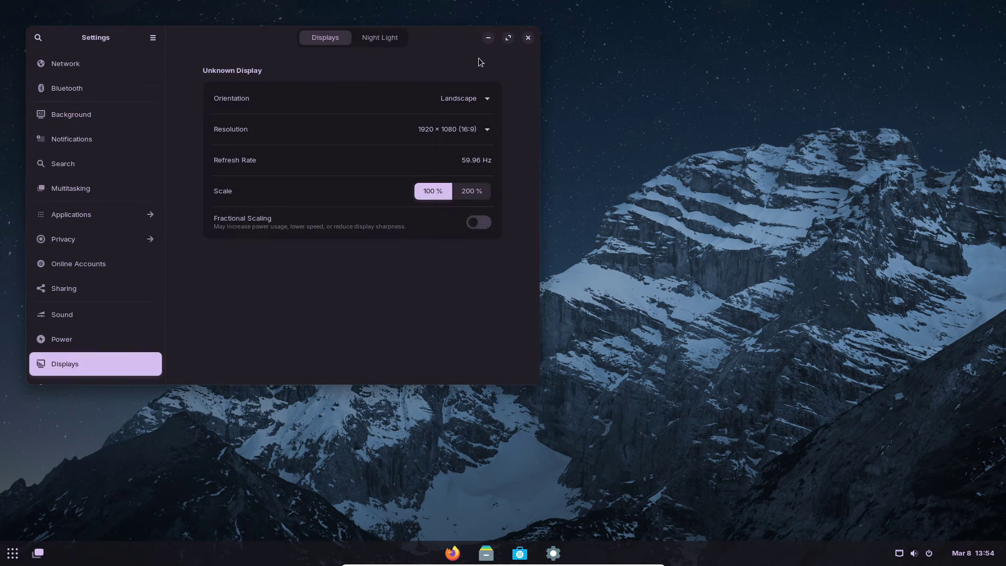
left_click(528, 37)
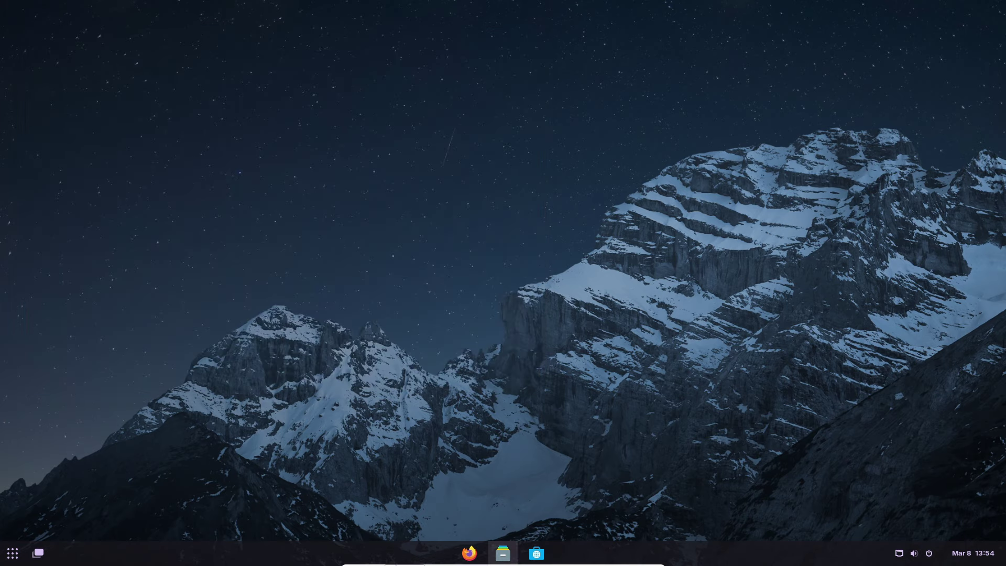
key("super")
- Launch Videos from the app grid, read its help, then close the help and the app
left_click(20, 559)
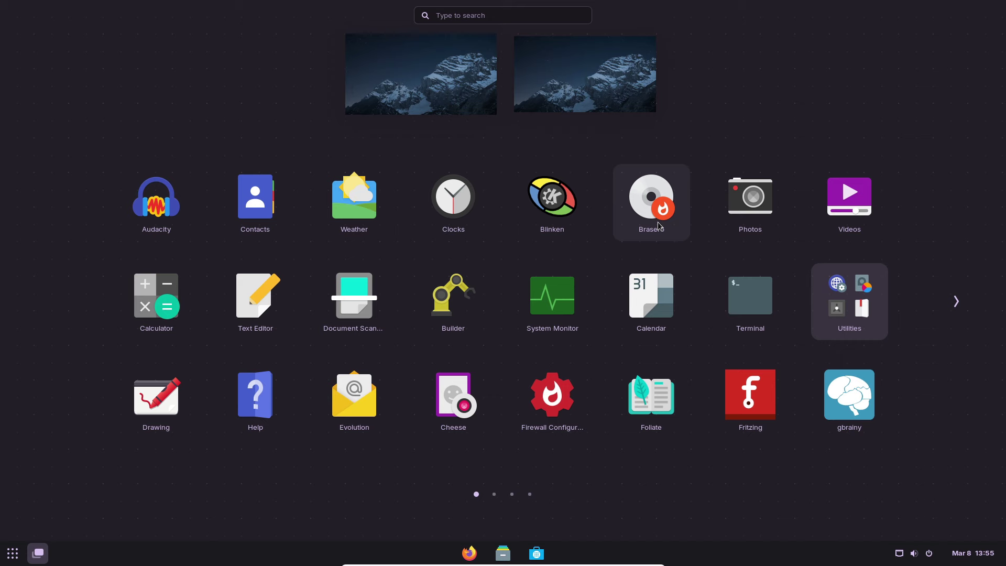
left_click(836, 210)
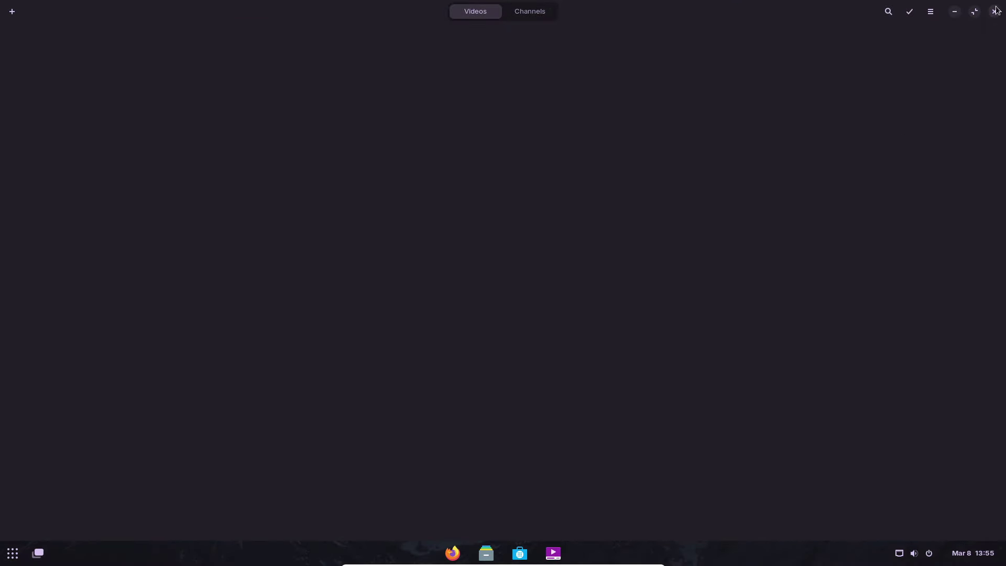
left_click(930, 11)
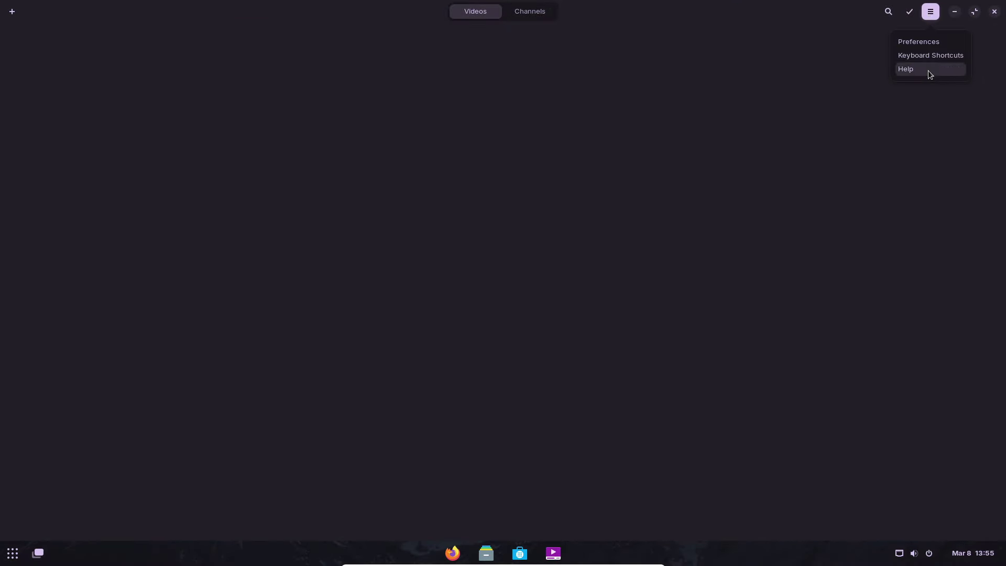
left_click(928, 71)
scroll(290, 253, "down", 5)
left_click(520, 34)
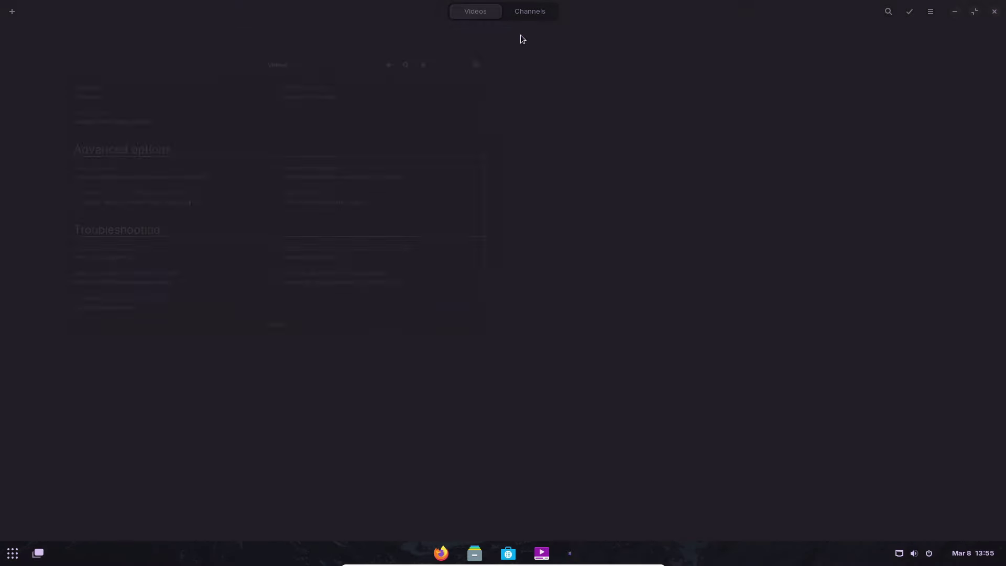
key("ctrl+q")
- Launch System Monitor, view its Resources graphs, close it and reopen the app grid
key("super")
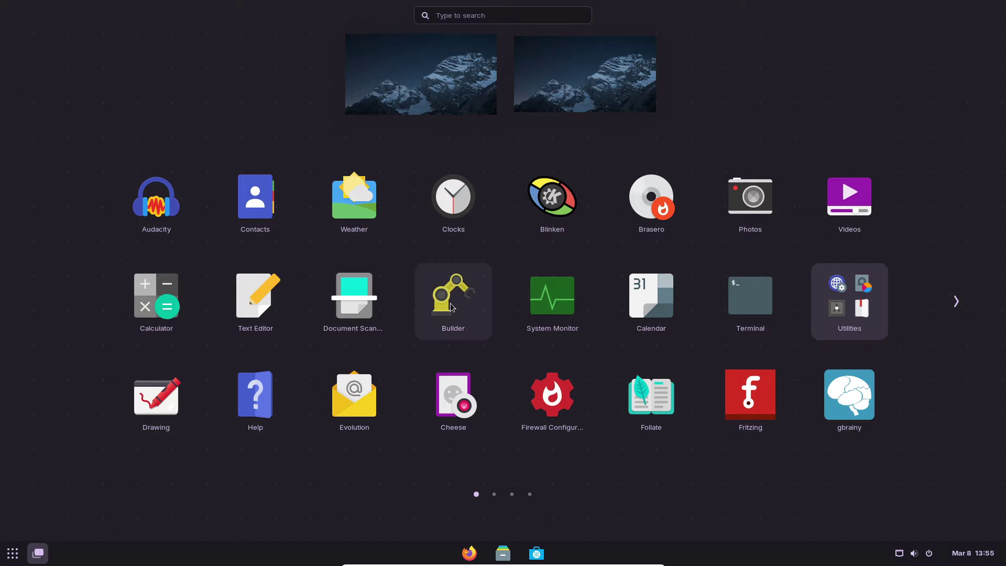
left_click(558, 308)
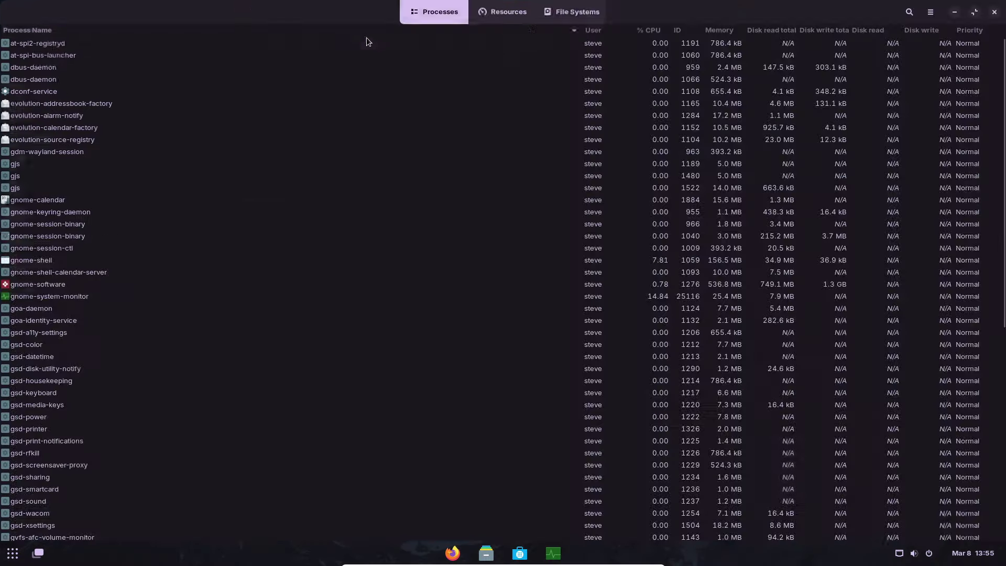
left_click(502, 15)
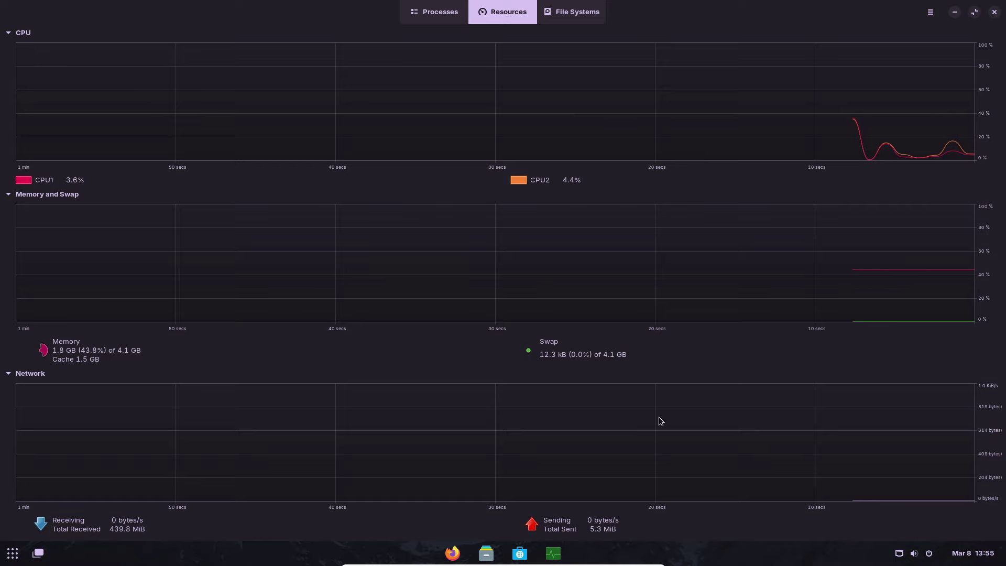
left_click(994, 11)
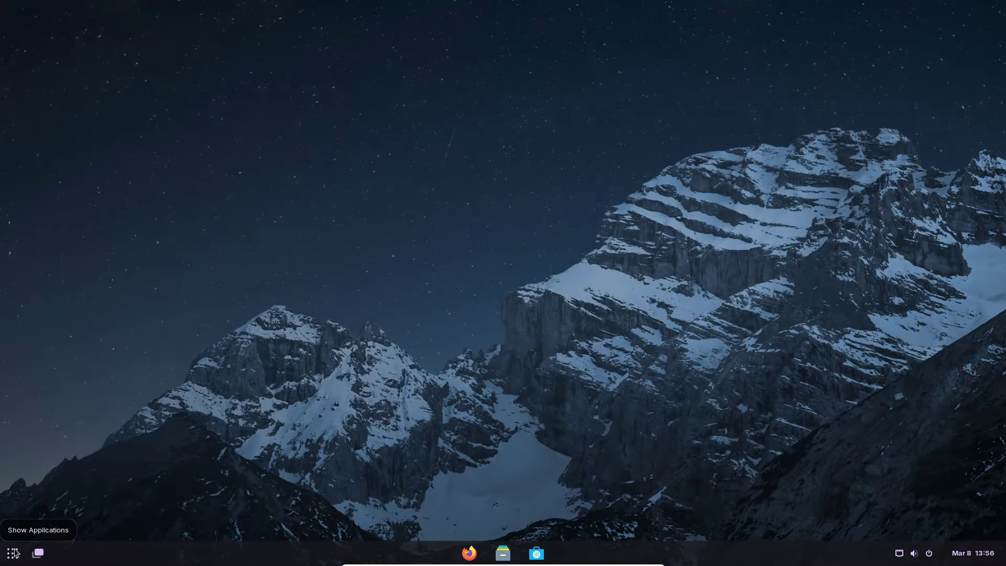
left_click(14, 552)
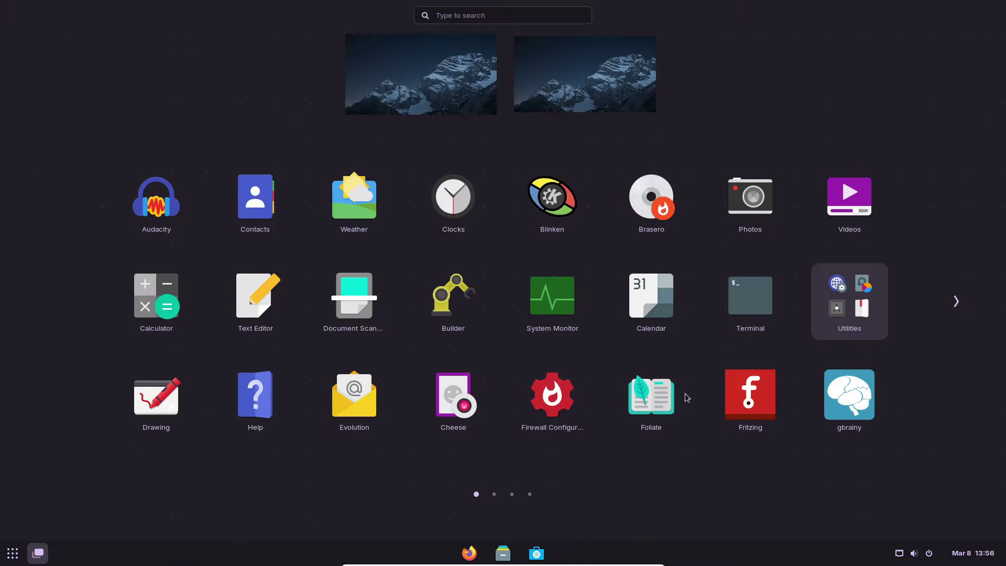
- Browse both pages of the Utilities folder, close it, and launch Drawing
left_click(848, 310)
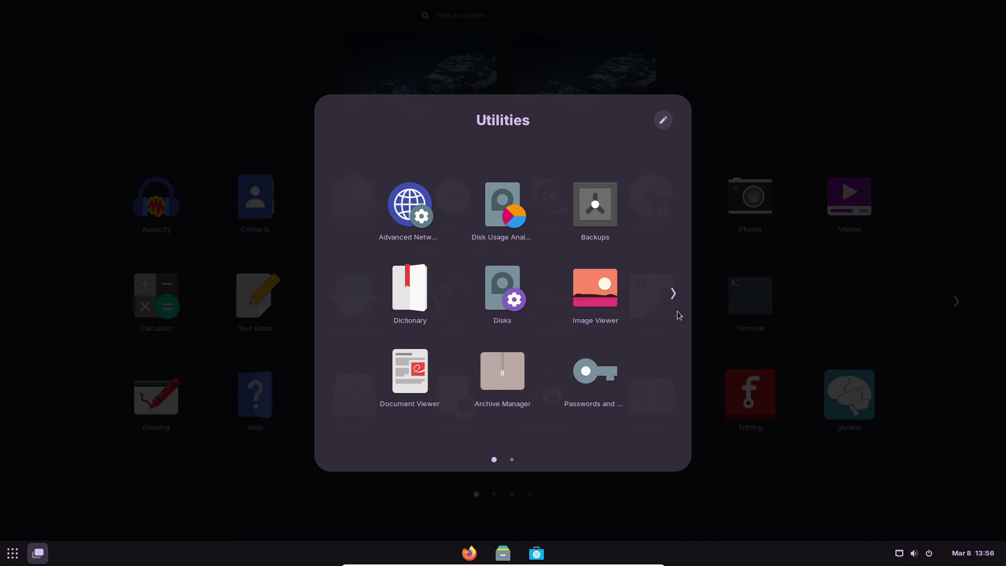
left_click(677, 295)
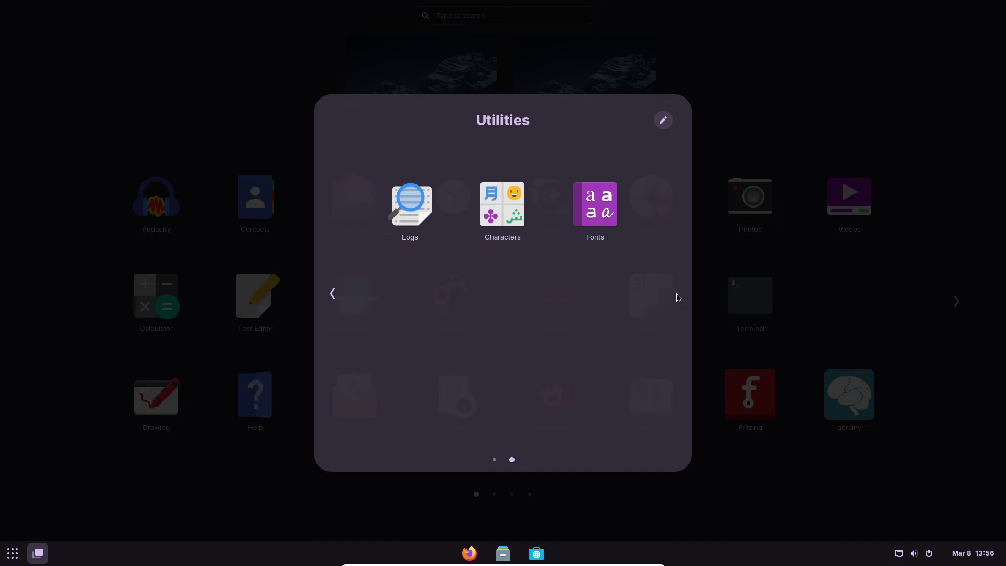
left_click(769, 349)
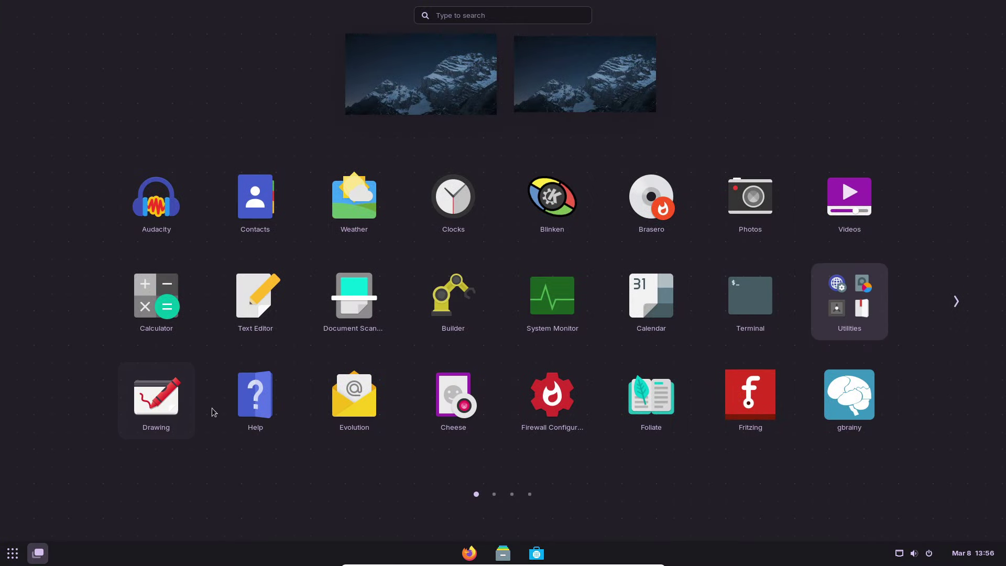
left_click(523, 312)
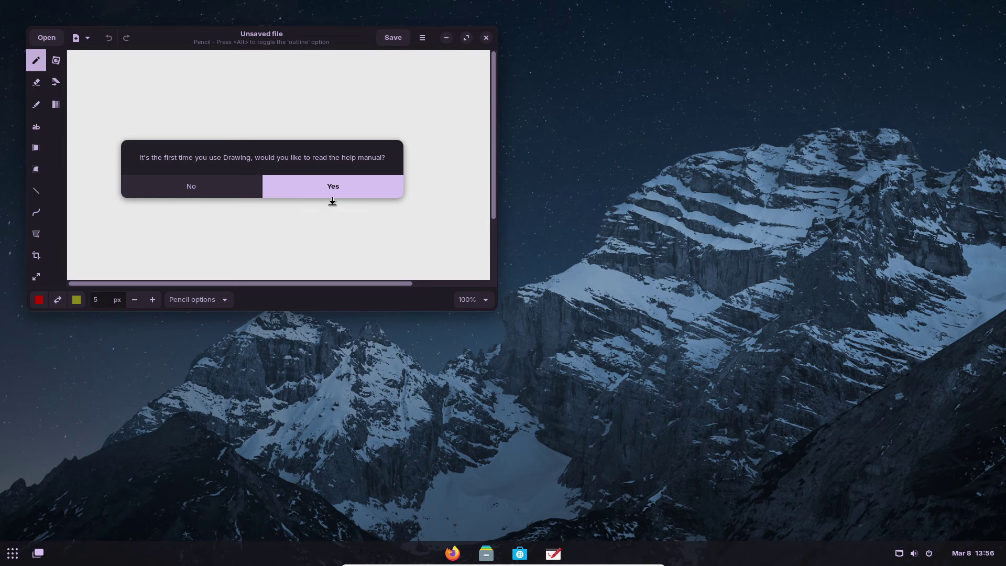
- Decline Drawing's help manual, maximise it, view its About details (version 1.0.2), then close Drawing
left_click(231, 191)
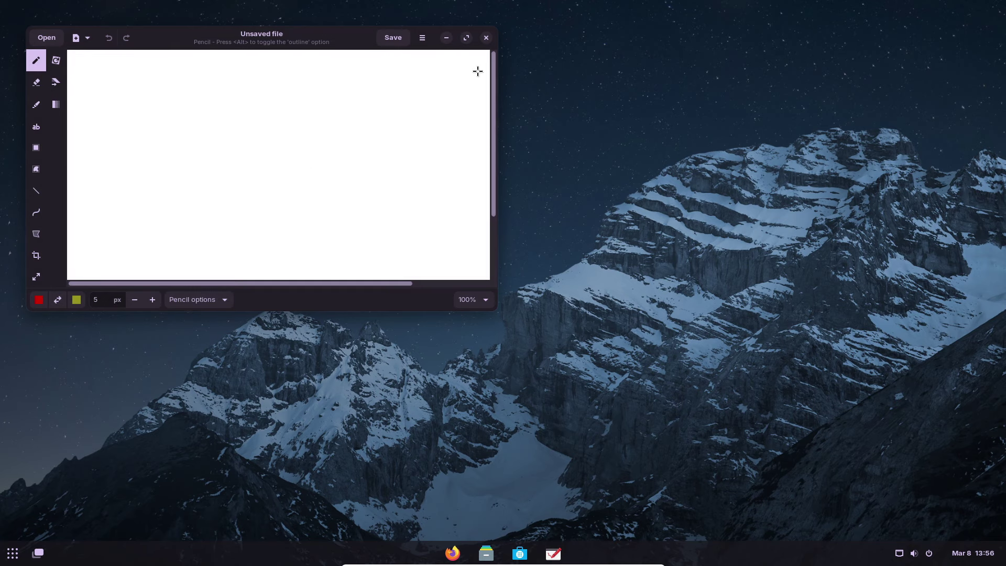
left_click(467, 38)
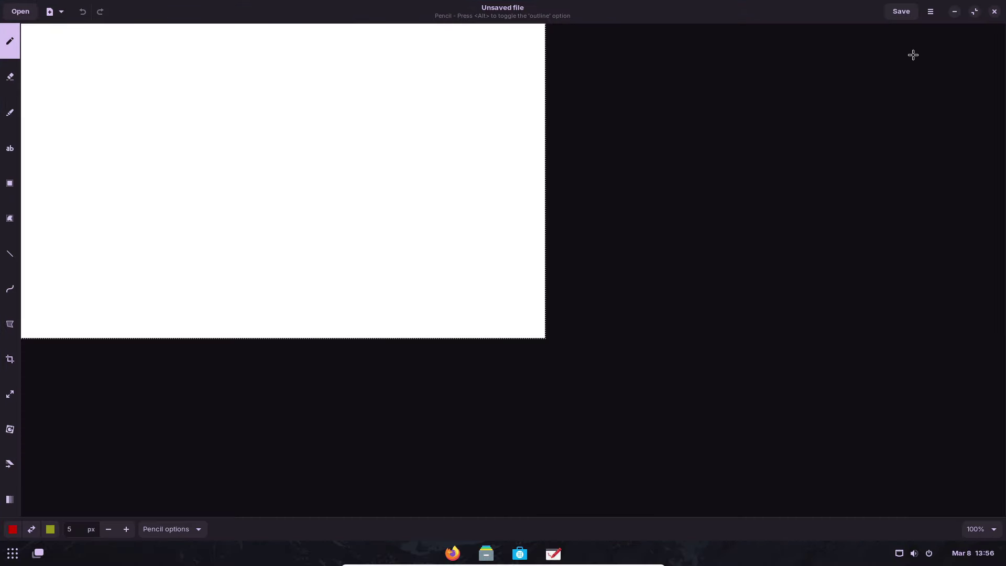
left_click(929, 12)
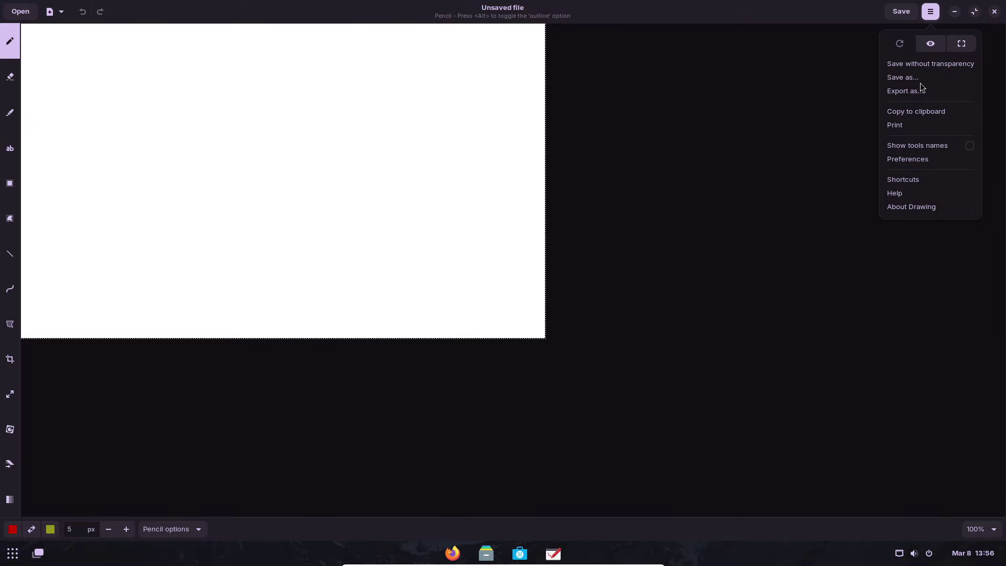
left_click(902, 206)
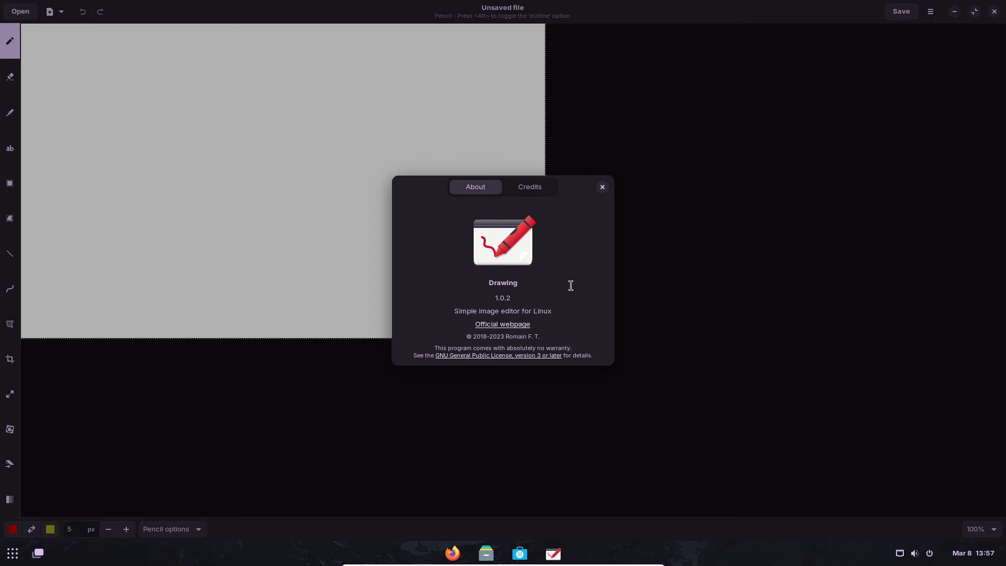
left_click(603, 188)
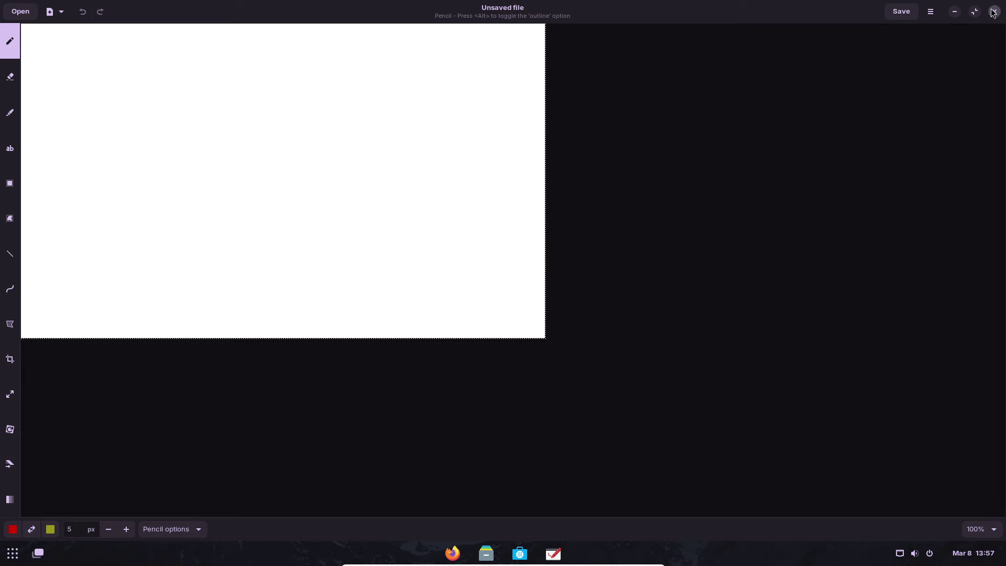
left_click(993, 13)
key("super")
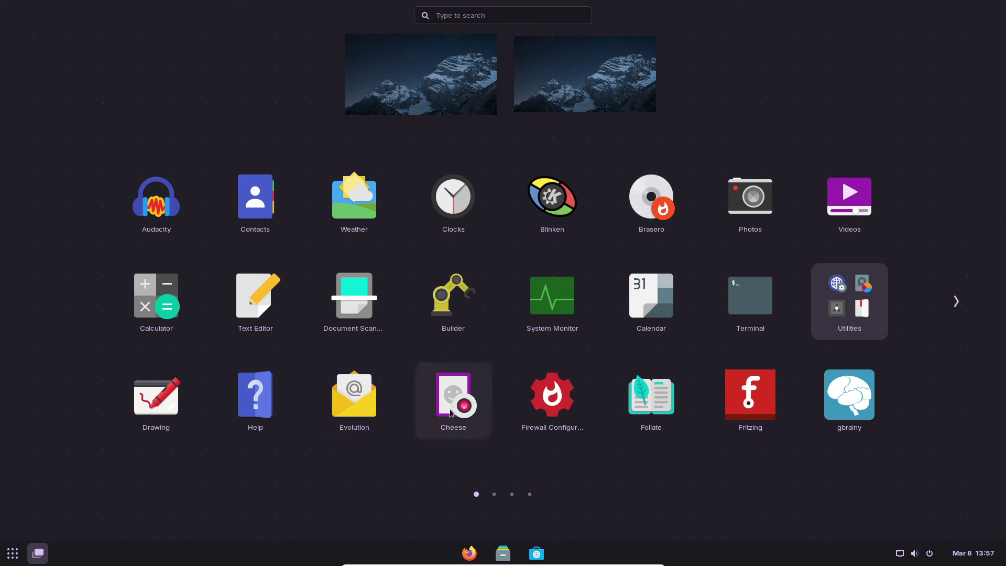
- Launch Firewall Configuration, authenticate with the account password, review the Home profile, then close it
left_click(552, 411)
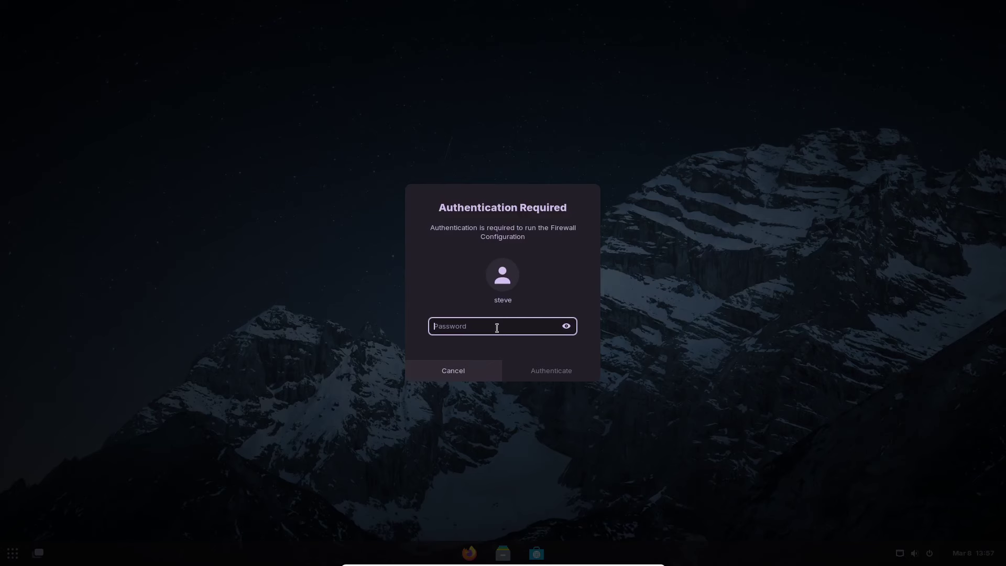
type("s")
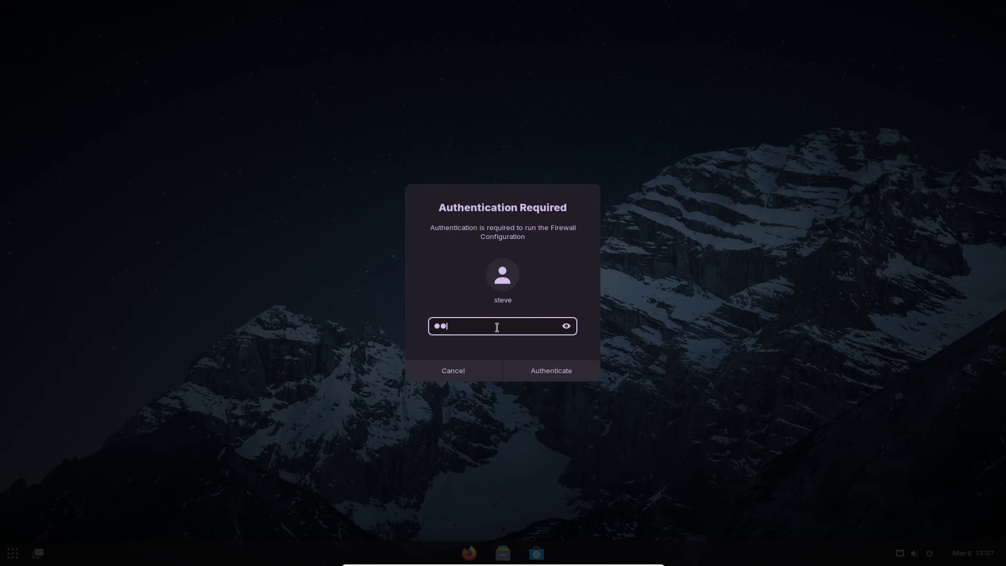
key("Return")
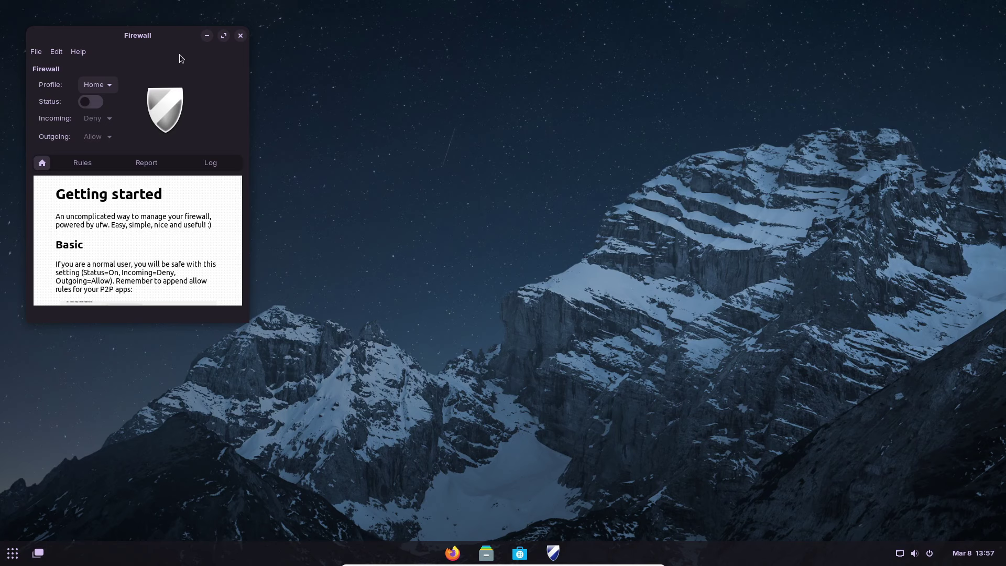
left_click(92, 101)
left_click(241, 35)
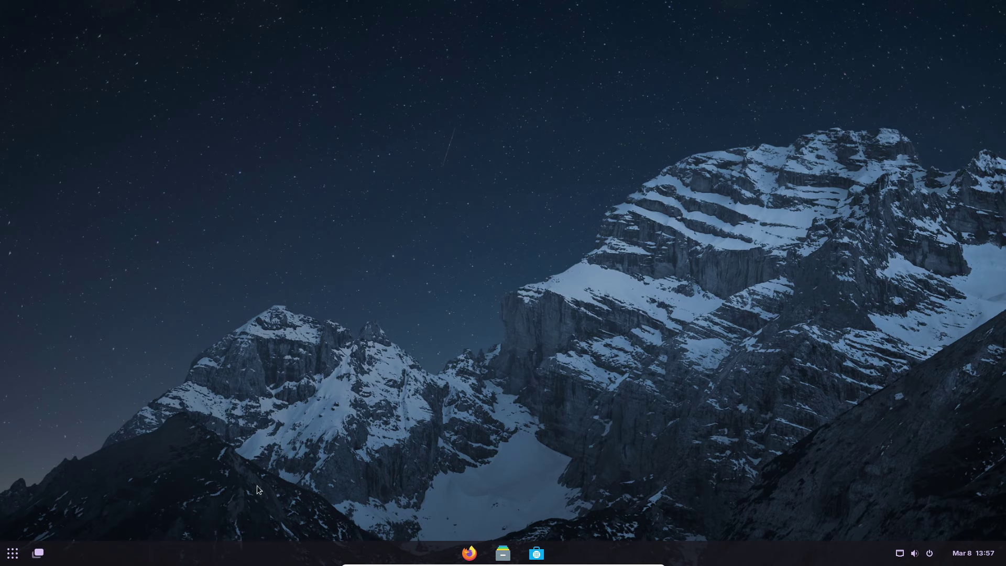
- Open Foliate from the app grid, close its empty library, and reopen the app grid
left_click(9, 554)
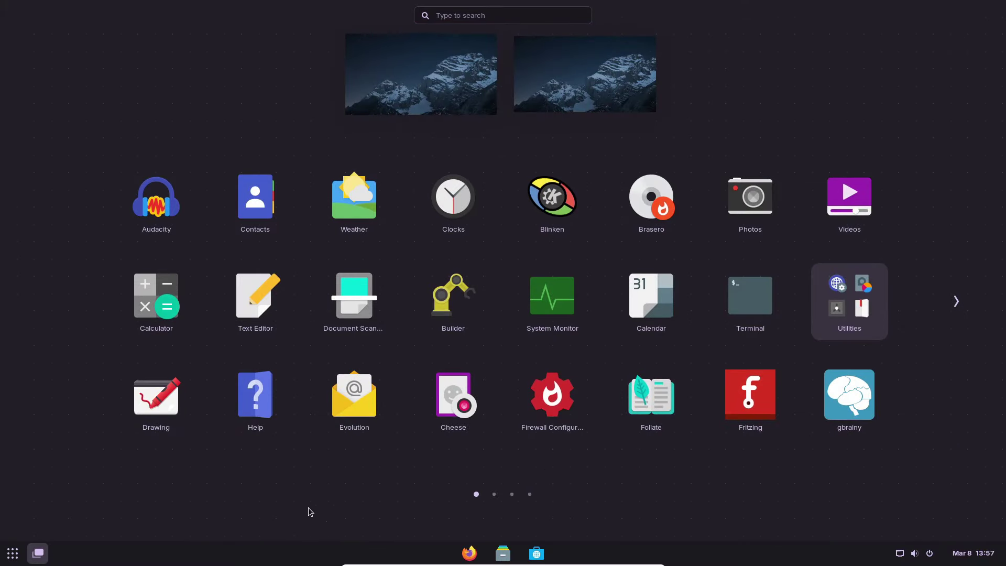
left_click(659, 409)
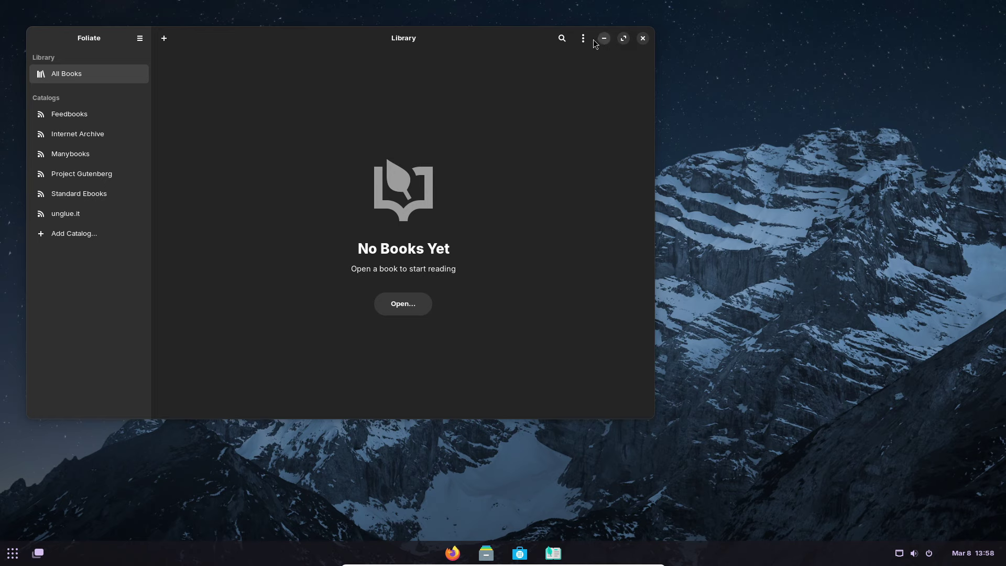
left_click(642, 38)
left_click(11, 554)
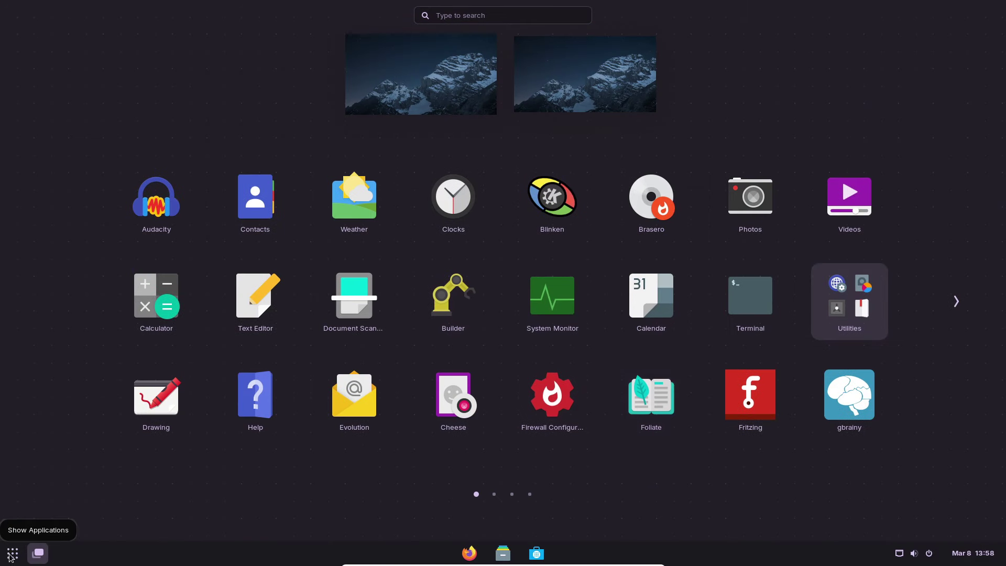
- Launch Fritzing, maximise its untitled sketch, then close it
left_click(756, 411)
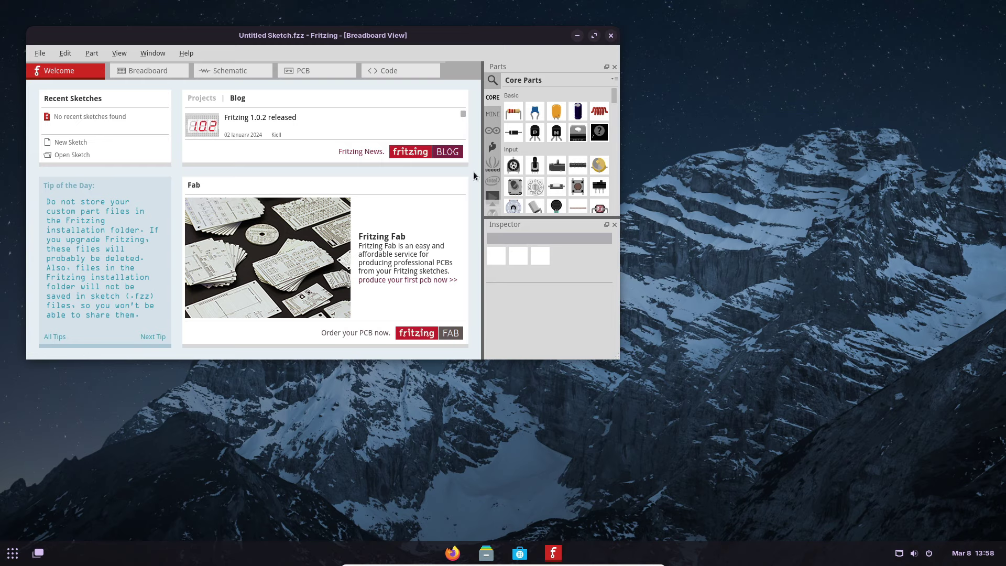
left_click(594, 35)
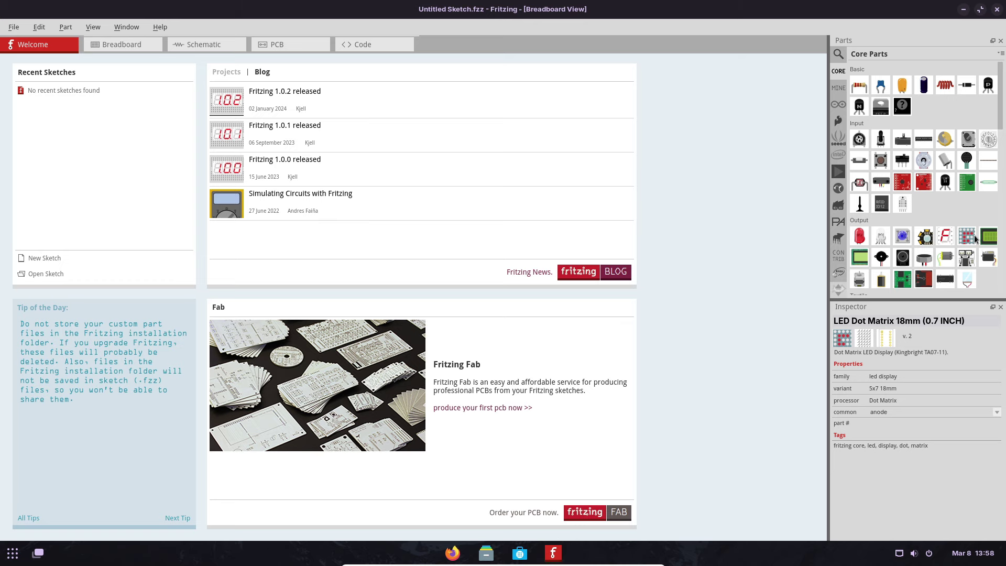
left_click(996, 10)
- Open and close gbrainy 2.4.4, then show the second app-grid page (GCompris to LibreOffice Writer)
key("super")
left_click(857, 404)
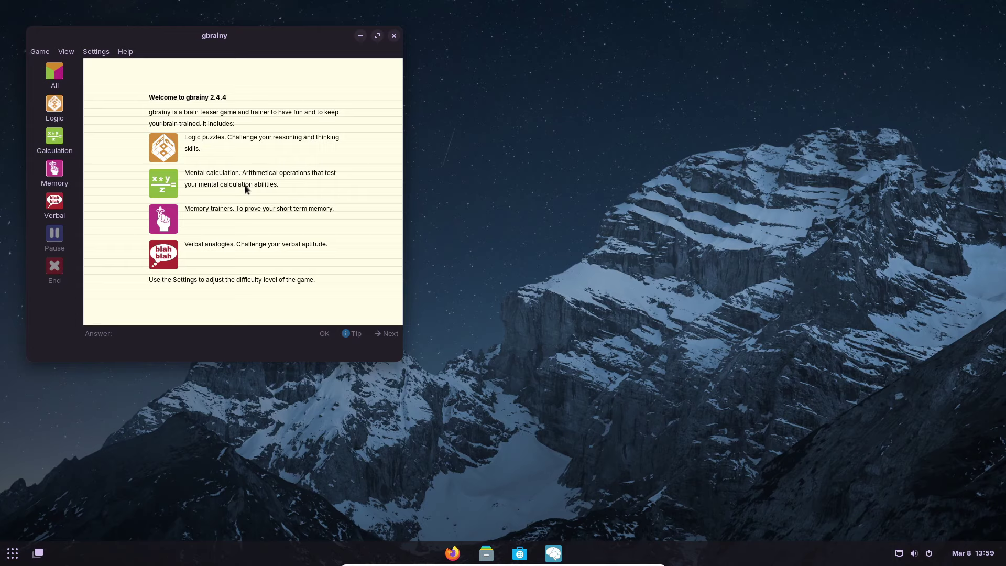
left_click(396, 36)
left_click(12, 553)
left_click(957, 303)
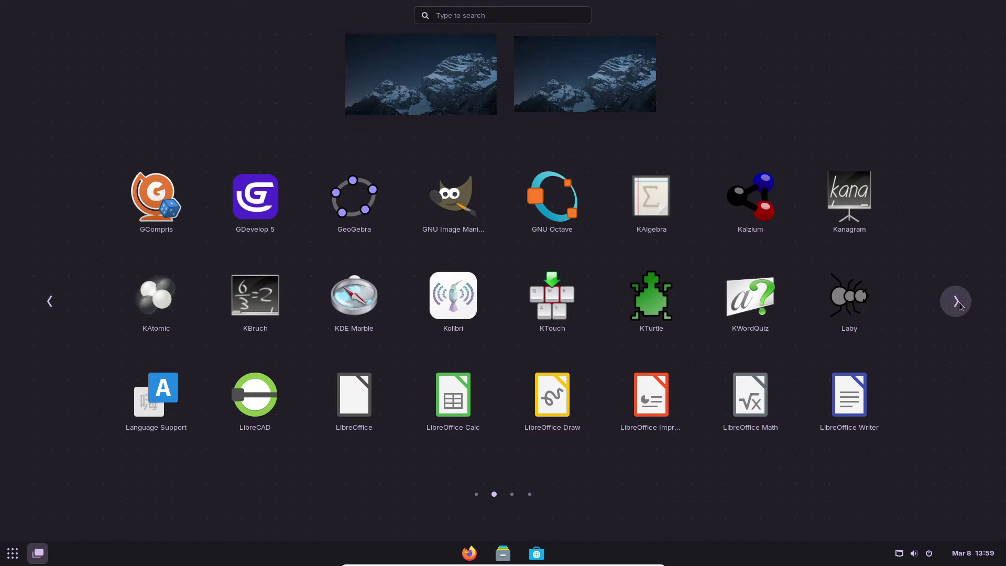
- Launch GCompris, skip its welcome, and download the extra voices, word images and background music
left_click(174, 221)
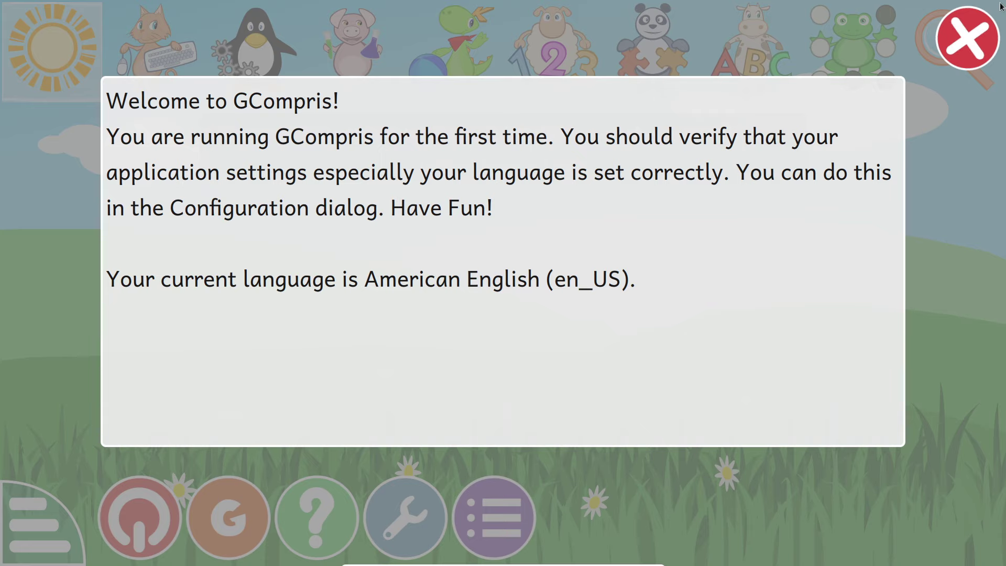
left_click(966, 41)
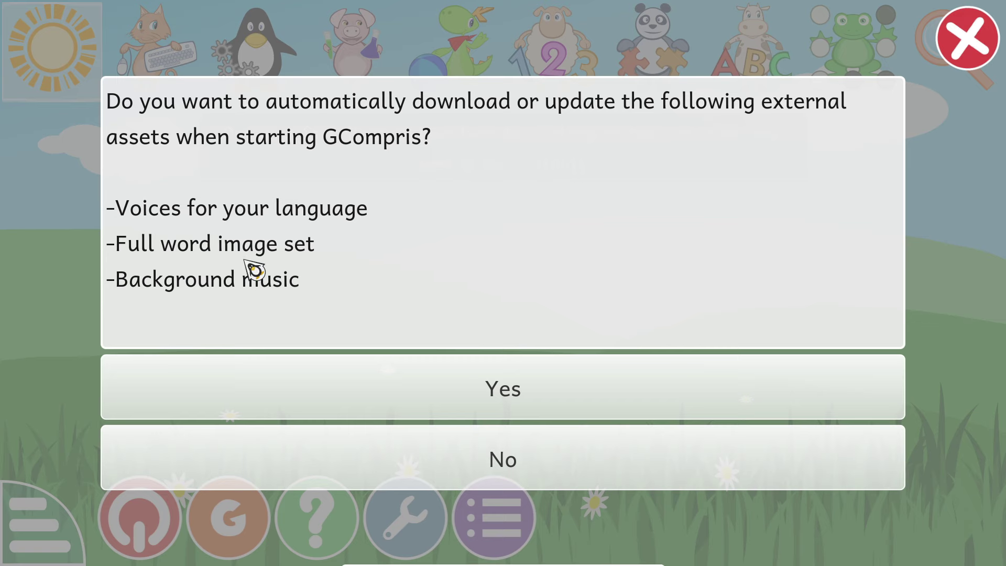
left_click(501, 390)
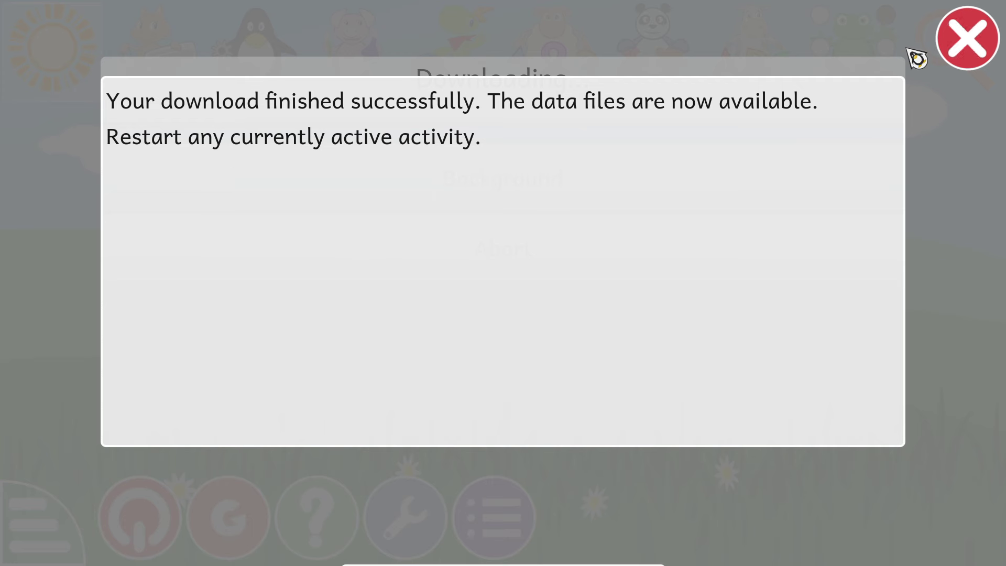
left_click(968, 40)
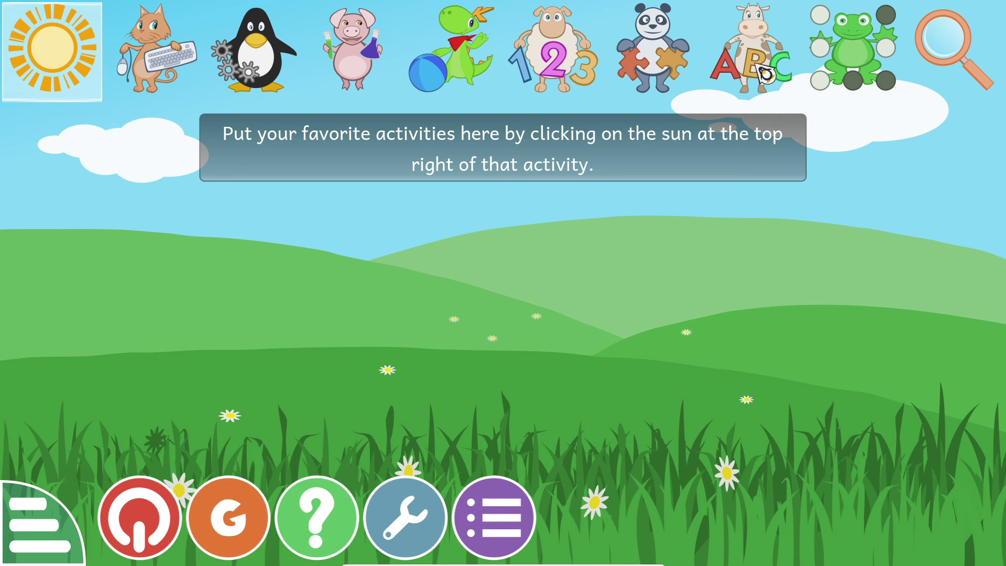
- Open the Path decoding relative activity from the Logic category
left_click(267, 76)
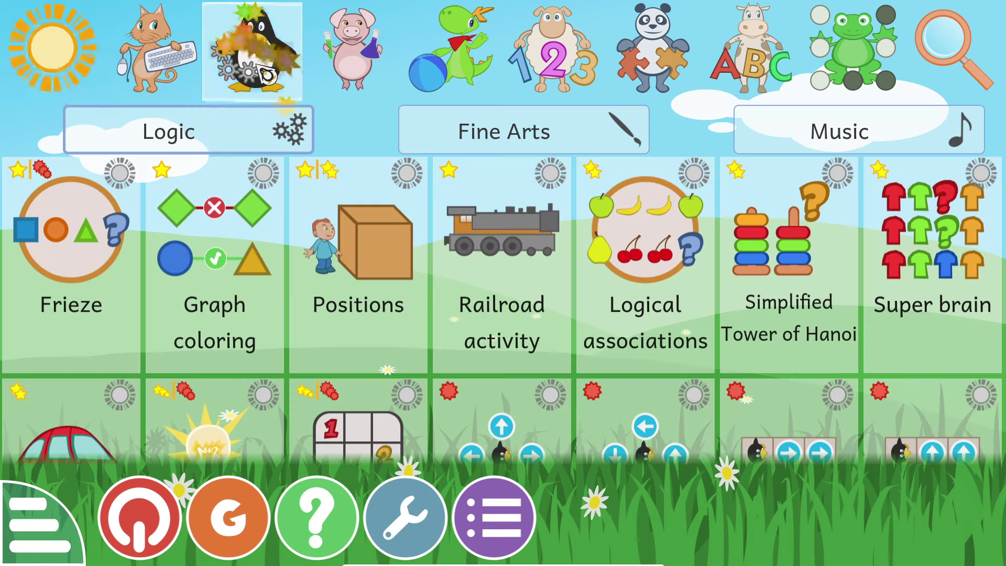
scroll(649, 348, "down", 3)
scroll(649, 348, "down", 1)
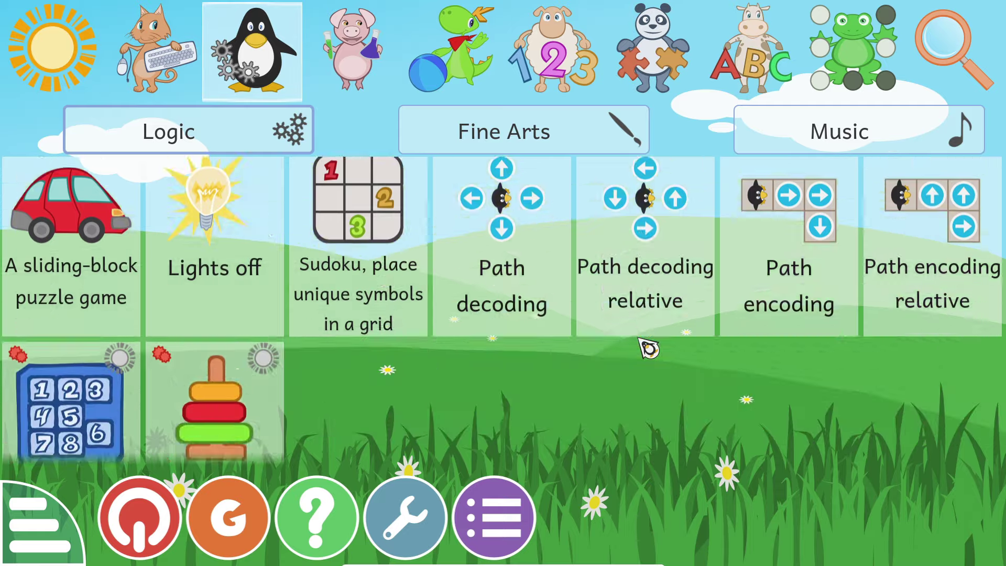
scroll(648, 349, "up", 3)
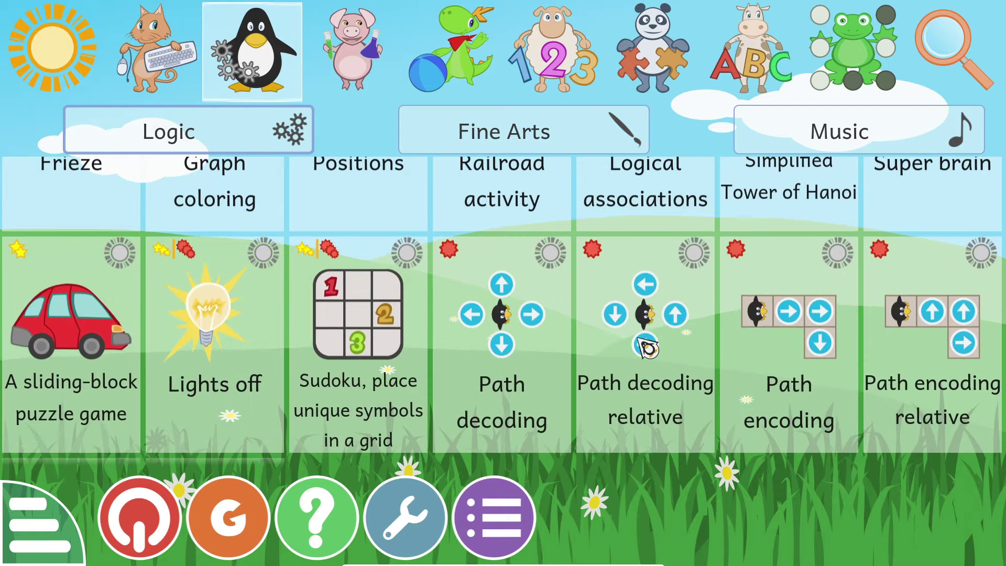
left_click(648, 348)
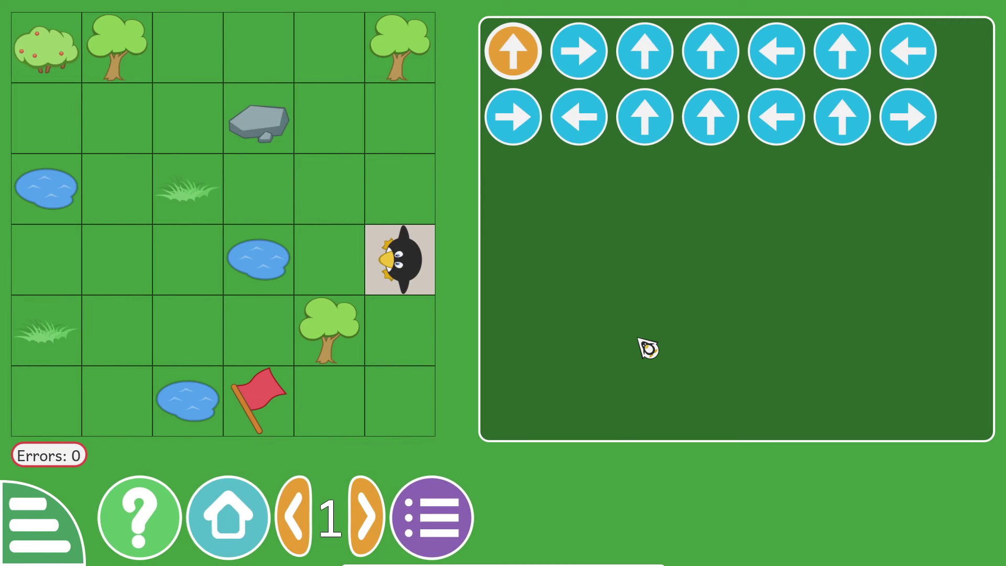
- Move the penguin cell by cell along the first half of the arrow path
left_click(314, 229)
left_click(321, 202)
left_click(341, 146)
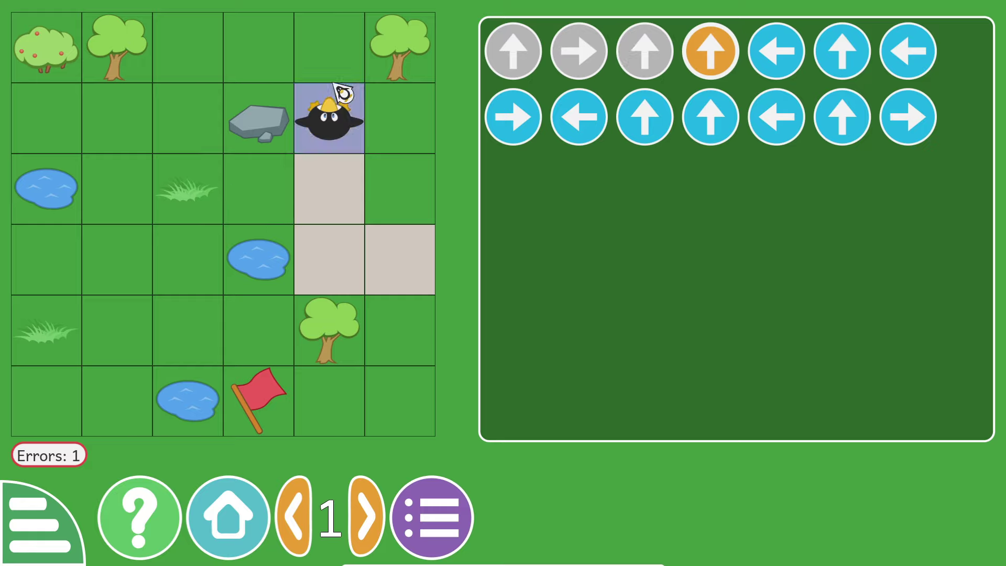
left_click(329, 53)
left_click(258, 50)
left_click(194, 58)
left_click(201, 121)
- Walk the penguin on to the red flag, then leave for the Logic menu and open Path encoding
left_click(117, 118)
left_click(135, 179)
left_click(117, 259)
left_click(117, 331)
left_click(191, 335)
left_click(258, 336)
left_click(258, 401)
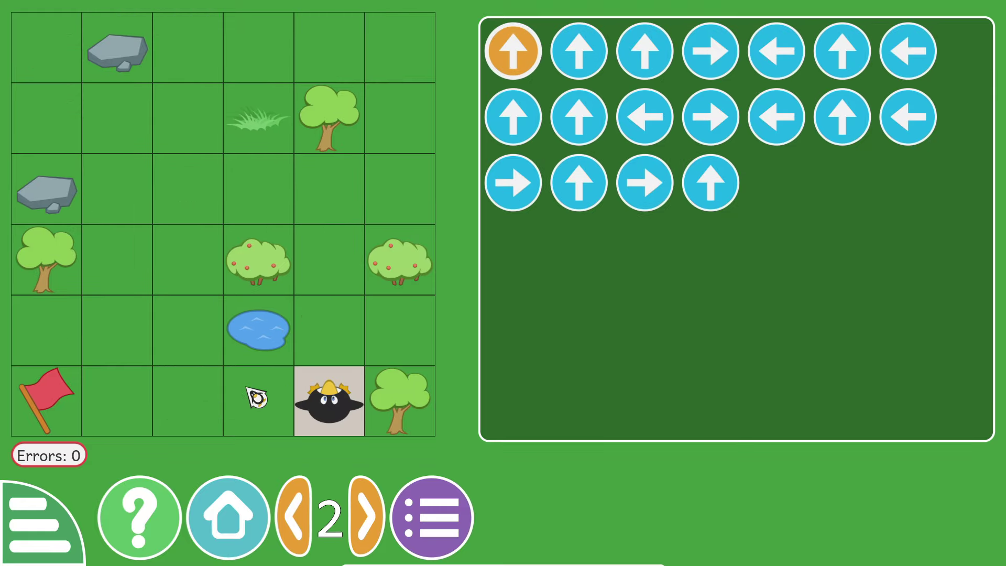
key("Escape")
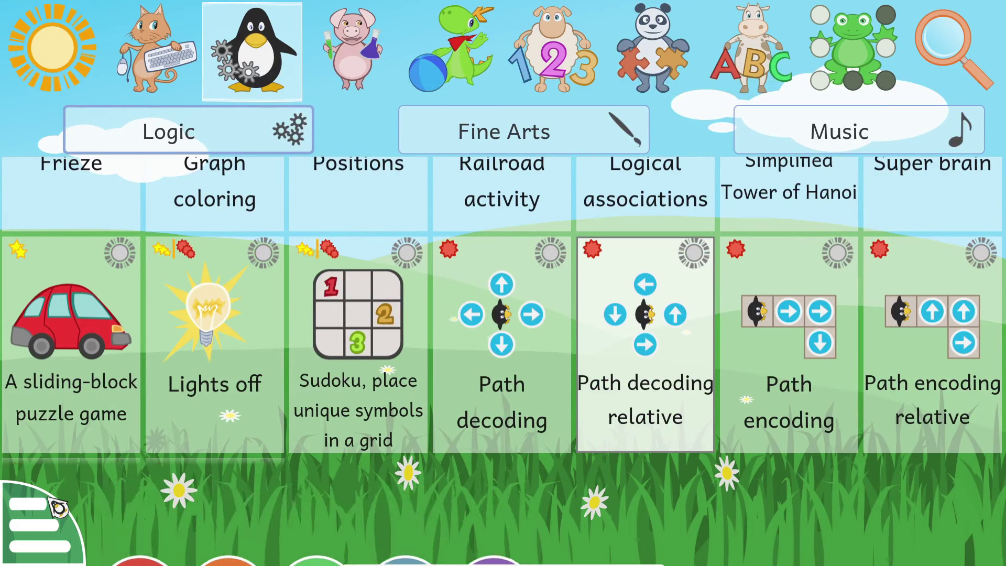
left_click(770, 443)
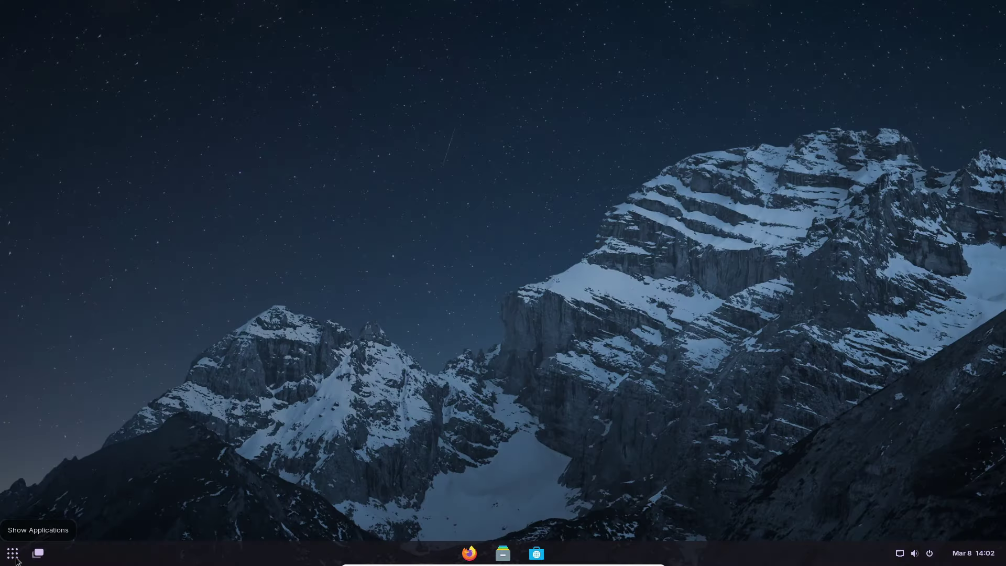
- Launch GeoGebra Classic and view its license page through the Help & Feedback menu
left_click(12, 553)
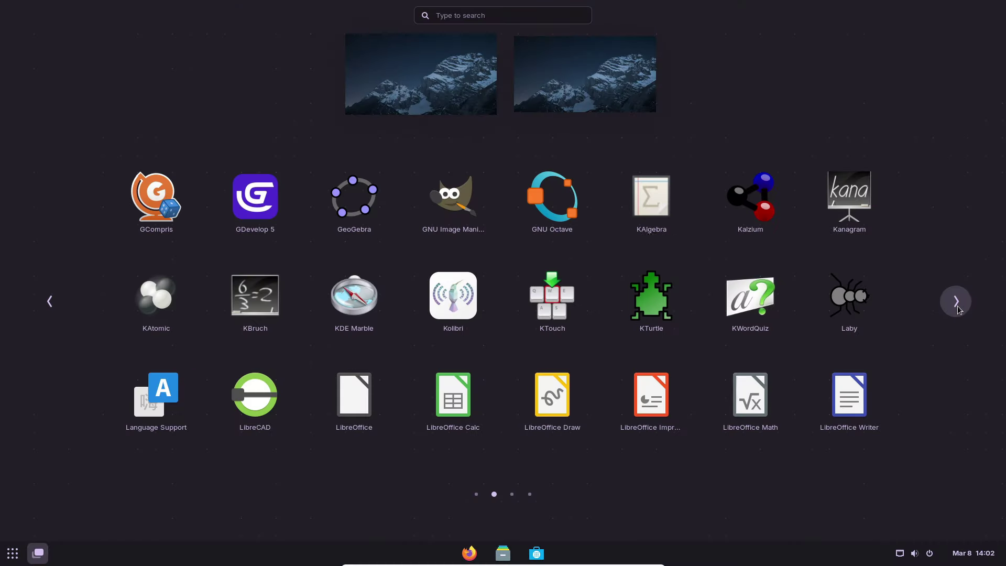
left_click(356, 210)
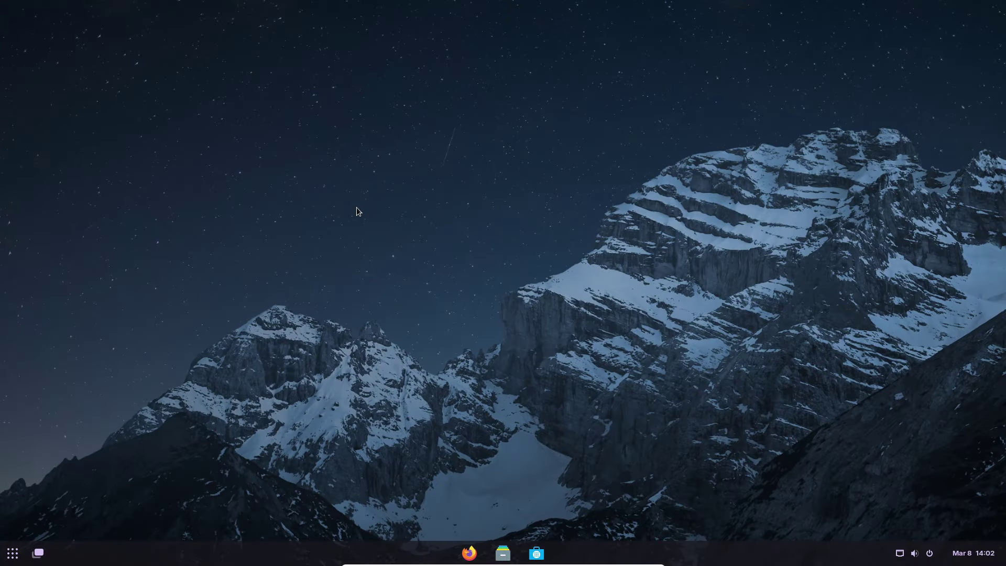
left_click(760, 104)
left_click(681, 367)
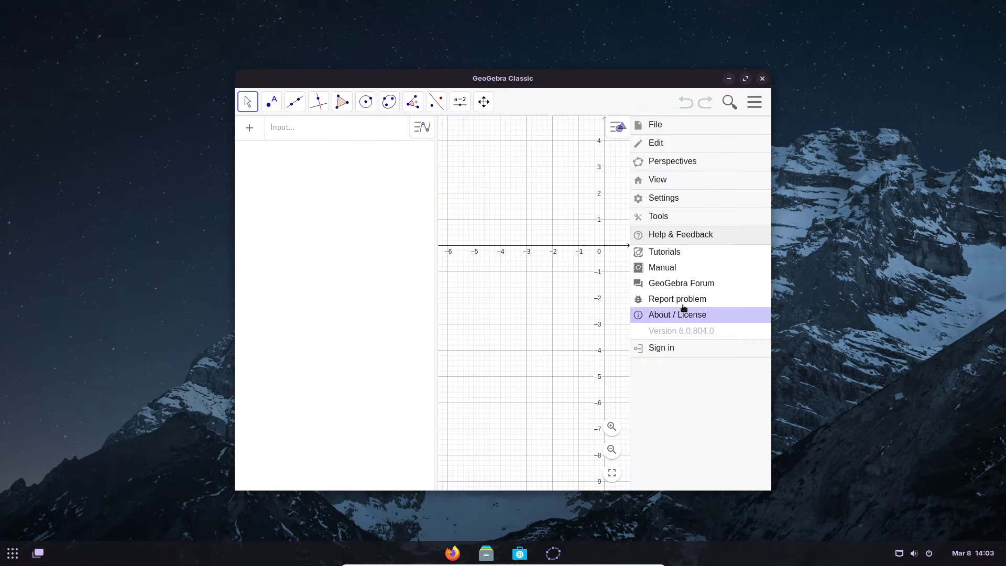
left_click(675, 316)
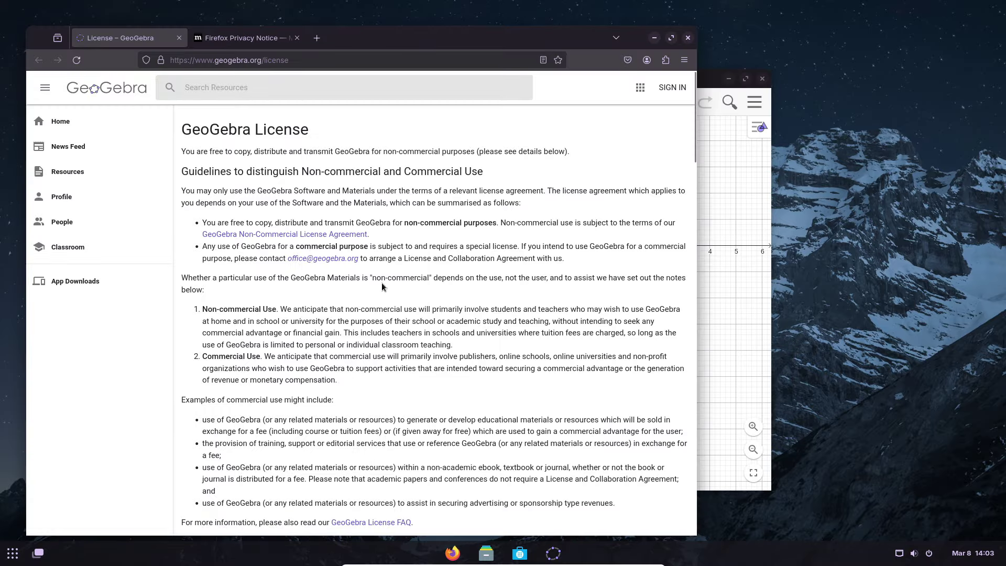
scroll(533, 292, "down", 10)
left_click(21, 555)
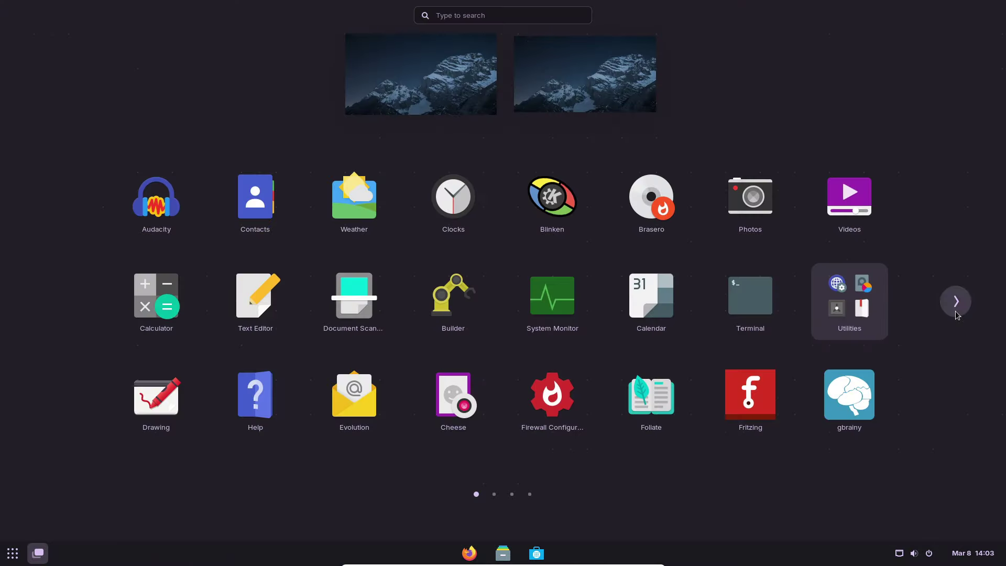
- Launch KDE Marble, search 'london' to fly the globe to London, then quit Marble
left_click(956, 312)
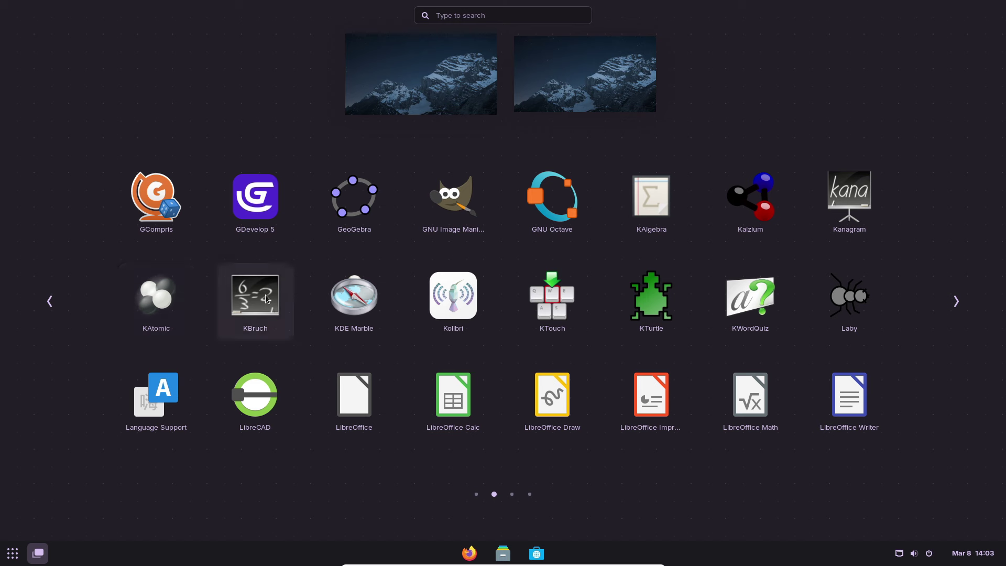
left_click(375, 305)
left_click(78, 80)
type("lon")
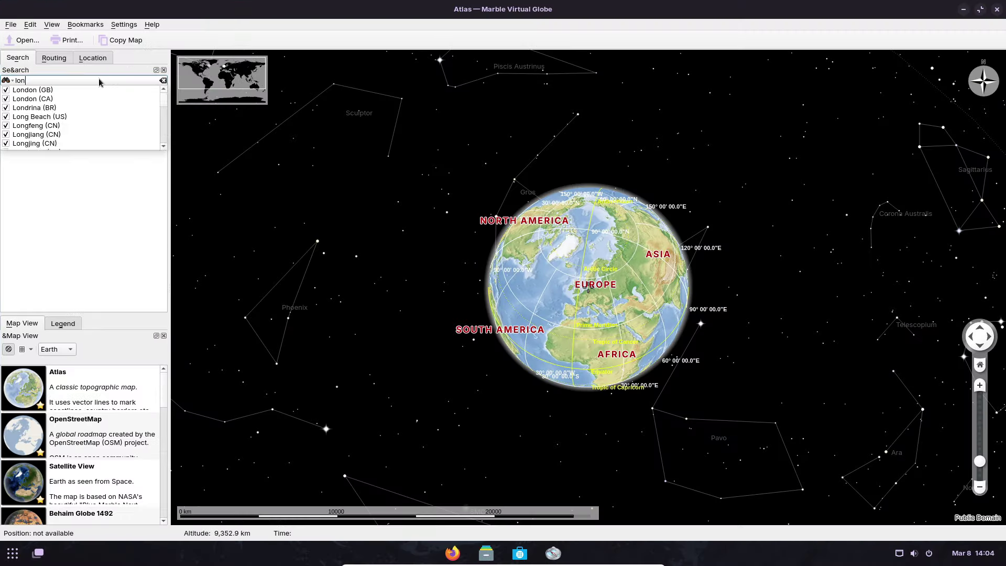
type("don")
key("Return")
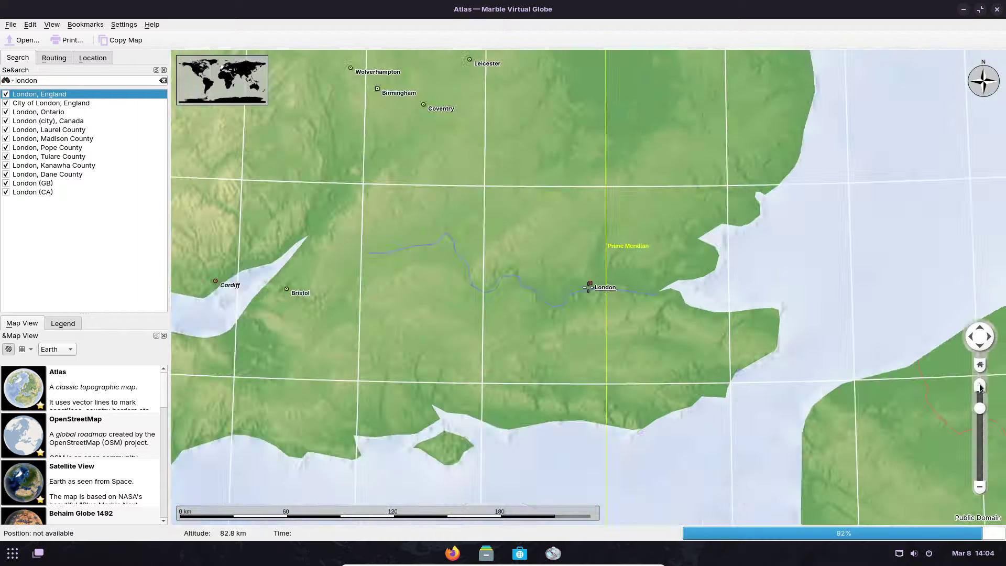
key("ctrl+q")
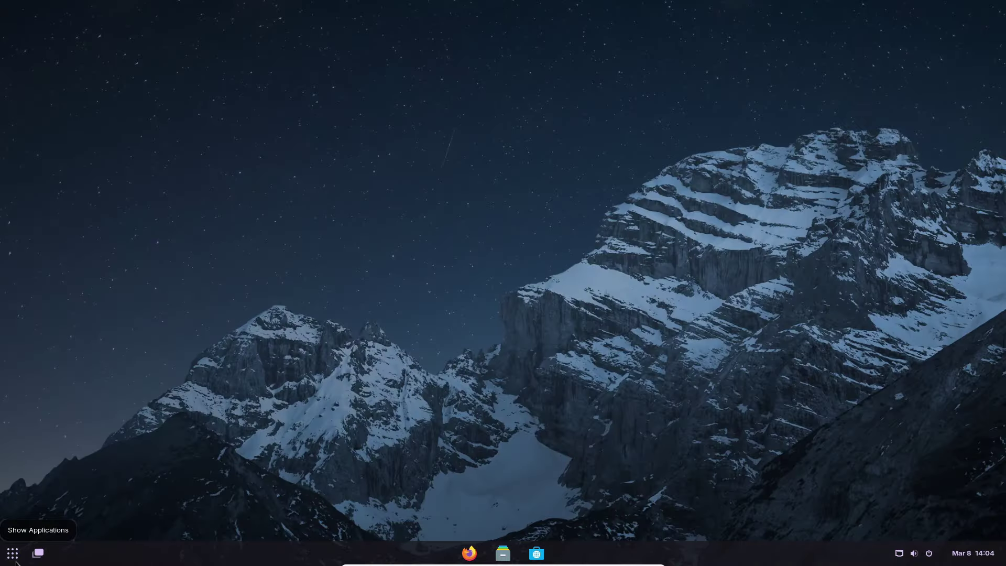
left_click(16, 561)
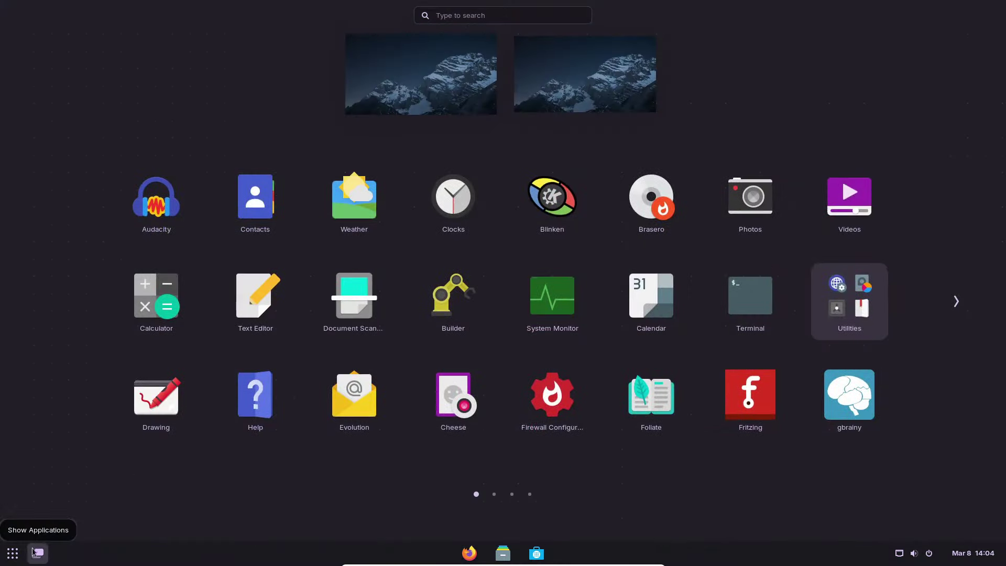
- Launch Kolibri, keep English as the language, and choose the Quick start setup
left_click(960, 296)
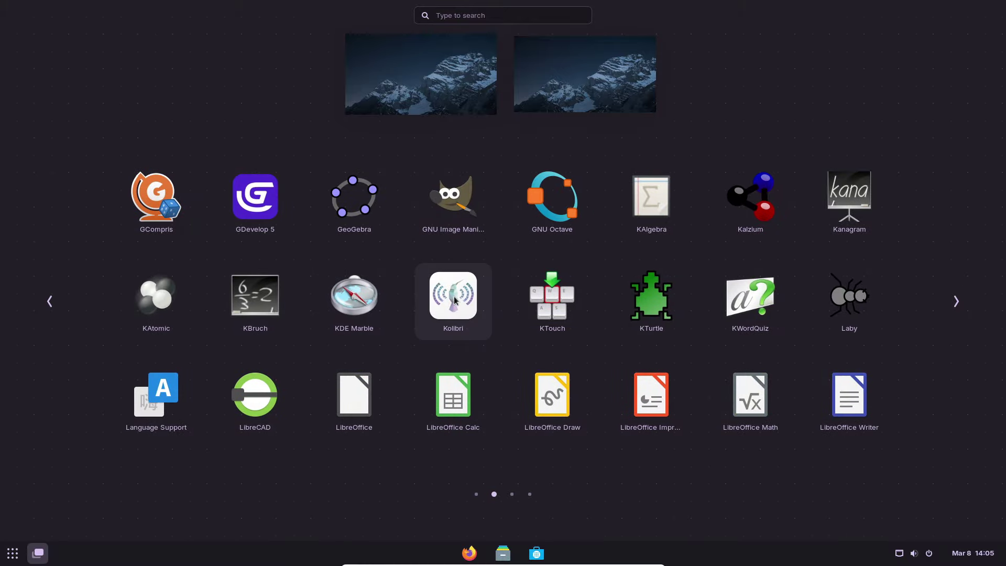
left_click(454, 298)
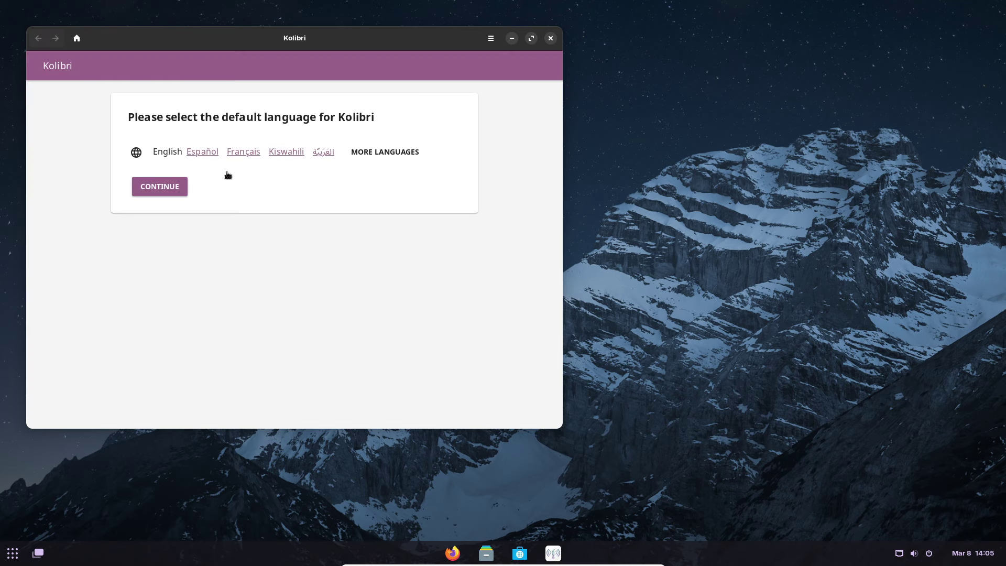
left_click(168, 189)
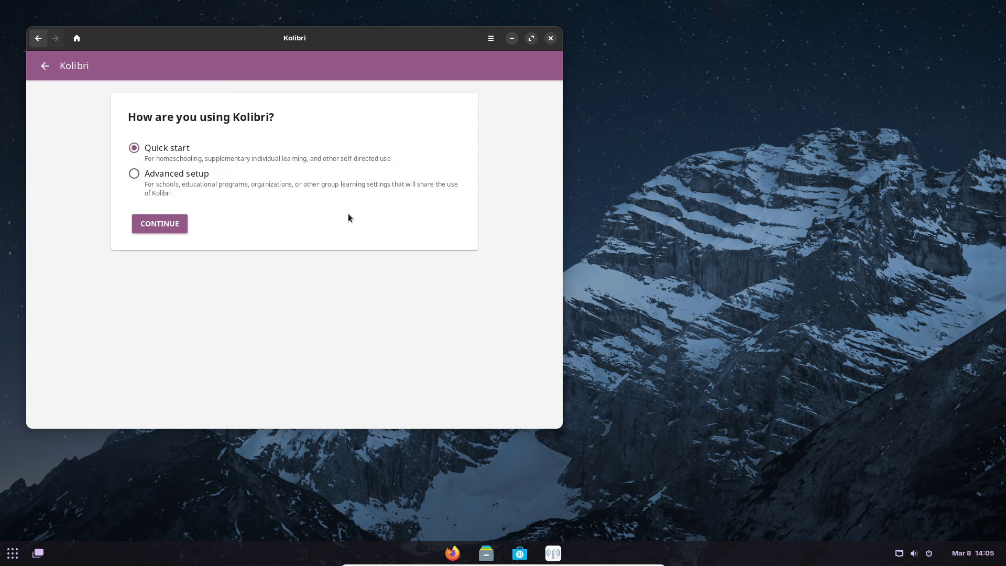
left_click(169, 220)
- Fill in the super admin's full name, username and password, submit, and dismiss the Welcome dialog
key("Tab")
key("Tab")
key("Tab")
key("Return")
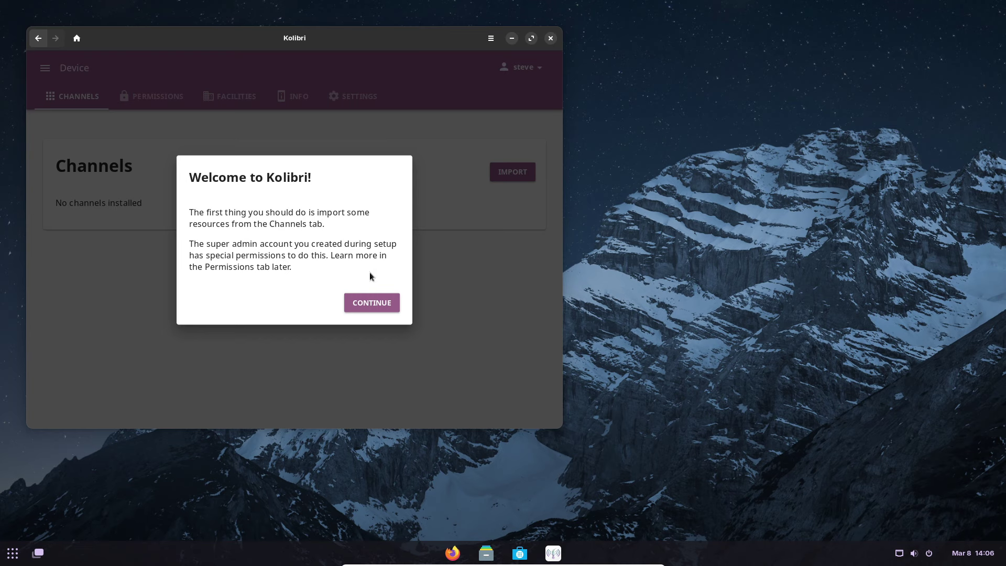
left_click(370, 307)
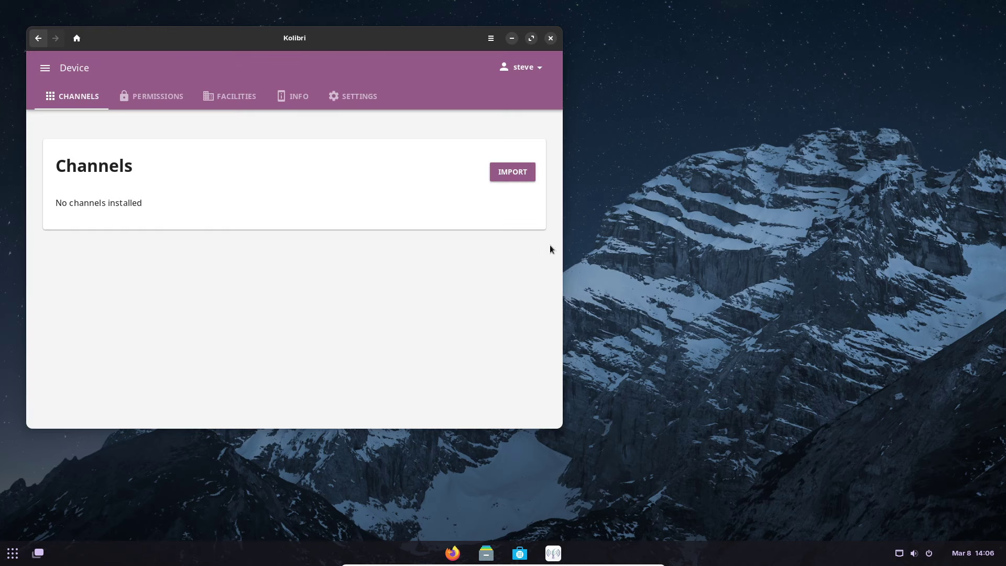
- Start a channel import from Kolibri Studio and browse the available channels
left_click(512, 173)
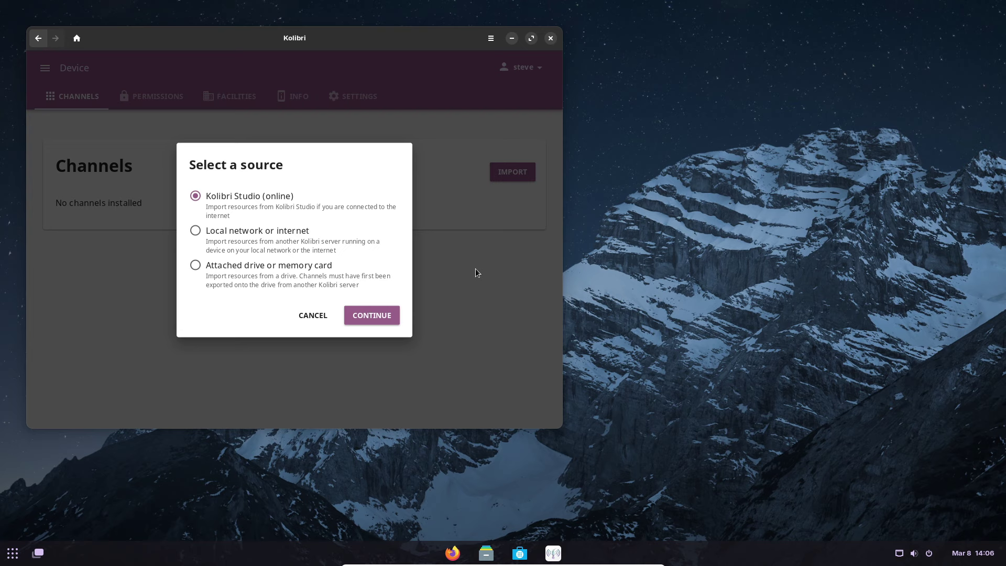
left_click(371, 313)
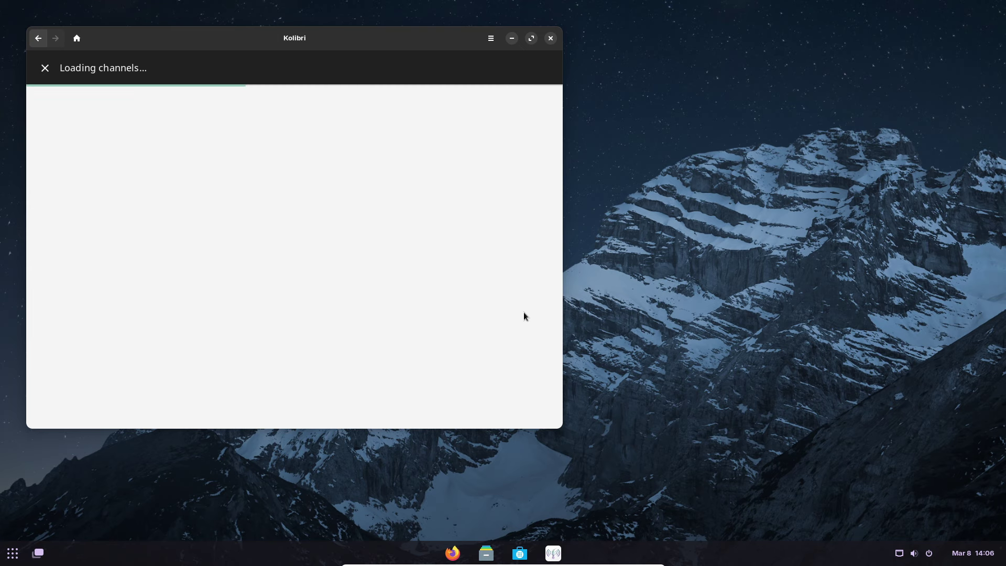
scroll(299, 343, "down", 2)
scroll(300, 343, "down", 6)
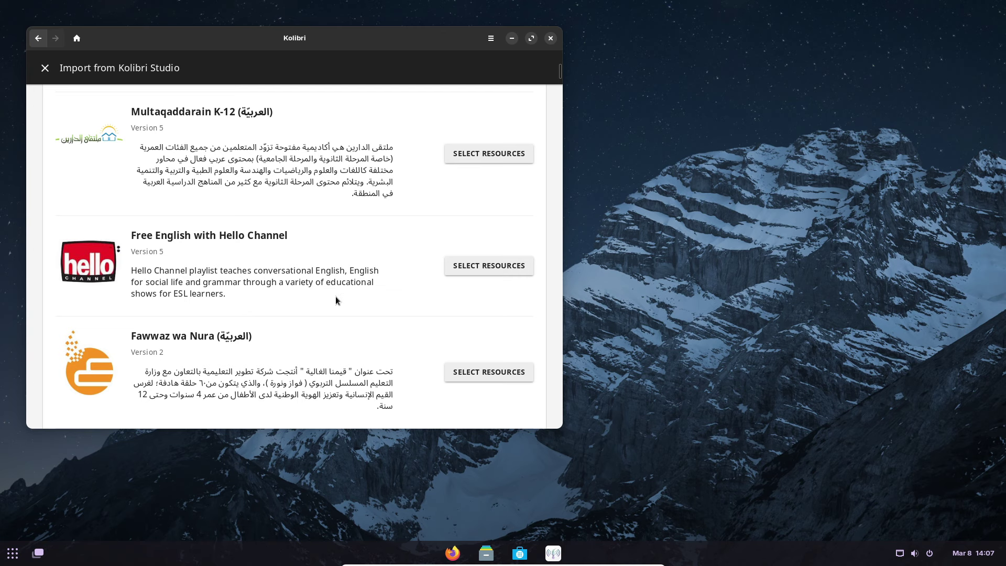
scroll(398, 278, "down", 15)
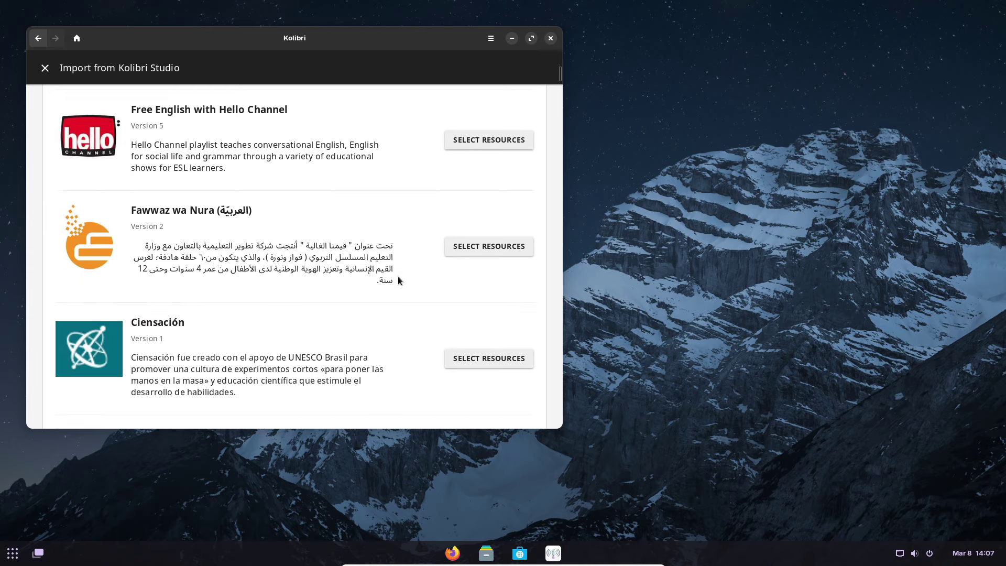
scroll(398, 280, "down", 6)
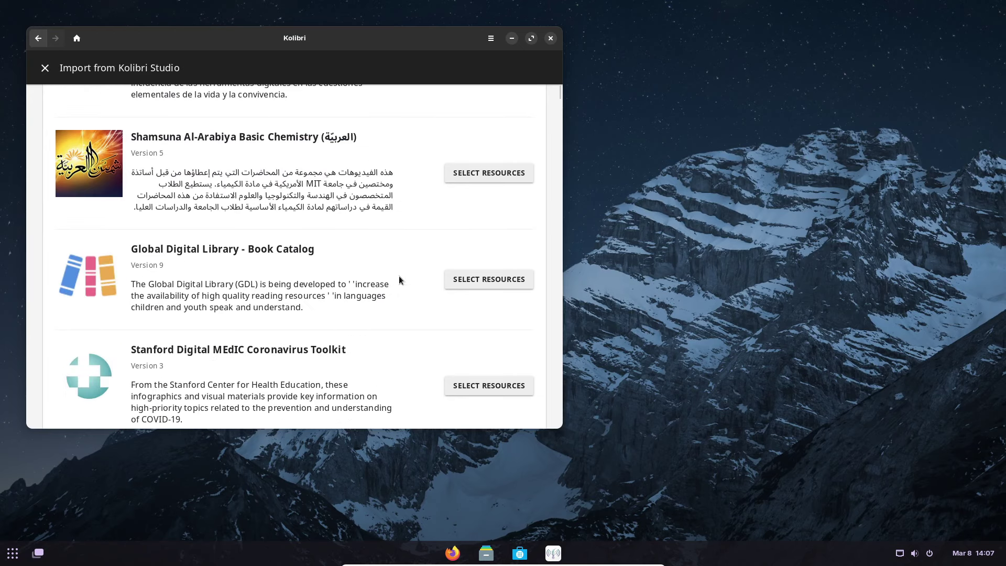
- Import the 564 English resources (3 GB) from Global Digital Library – Book Catalog, then minimise Kolibri
left_click(478, 278)
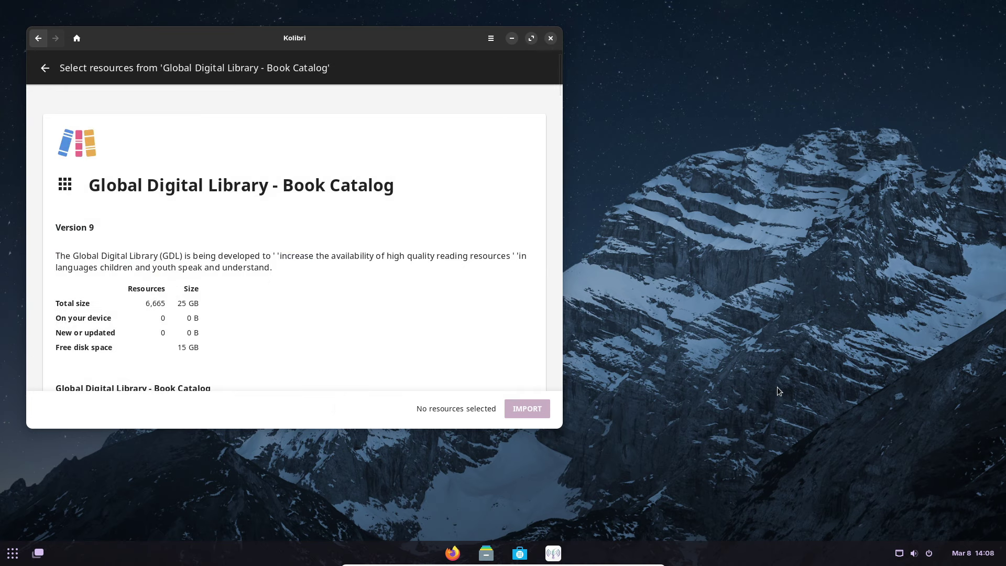
scroll(411, 350, "down", 10)
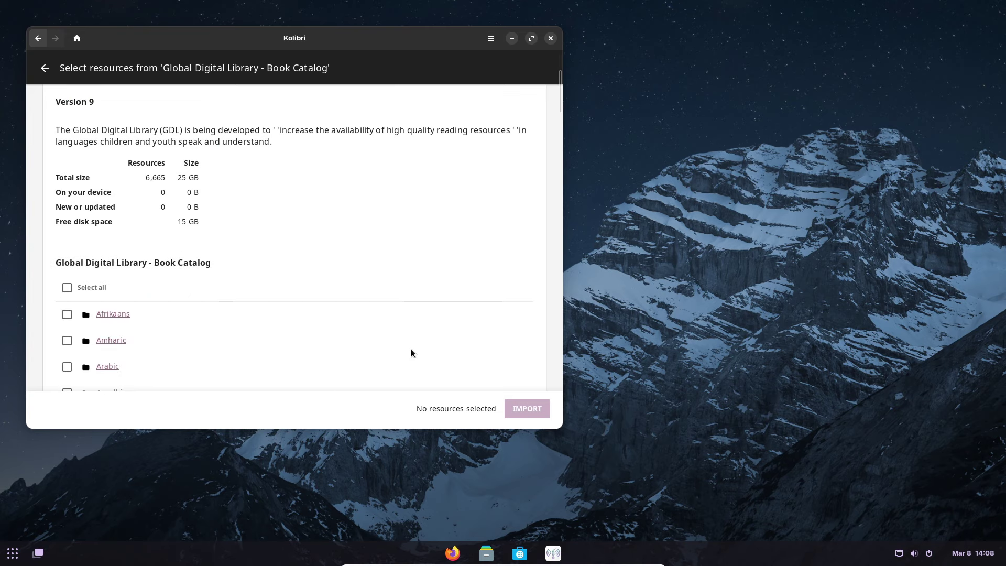
scroll(412, 352, "down", 2)
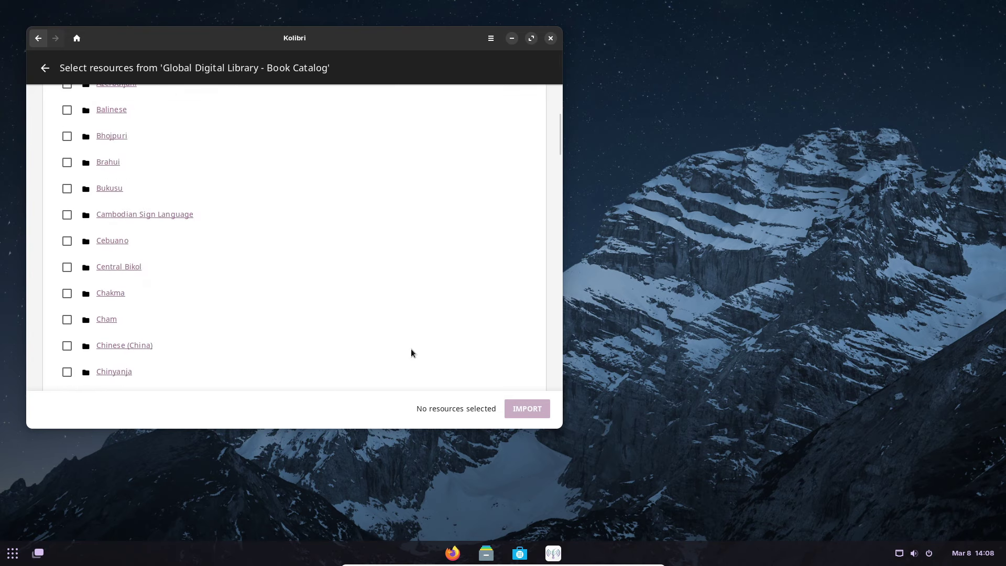
scroll(410, 352, "down", 10)
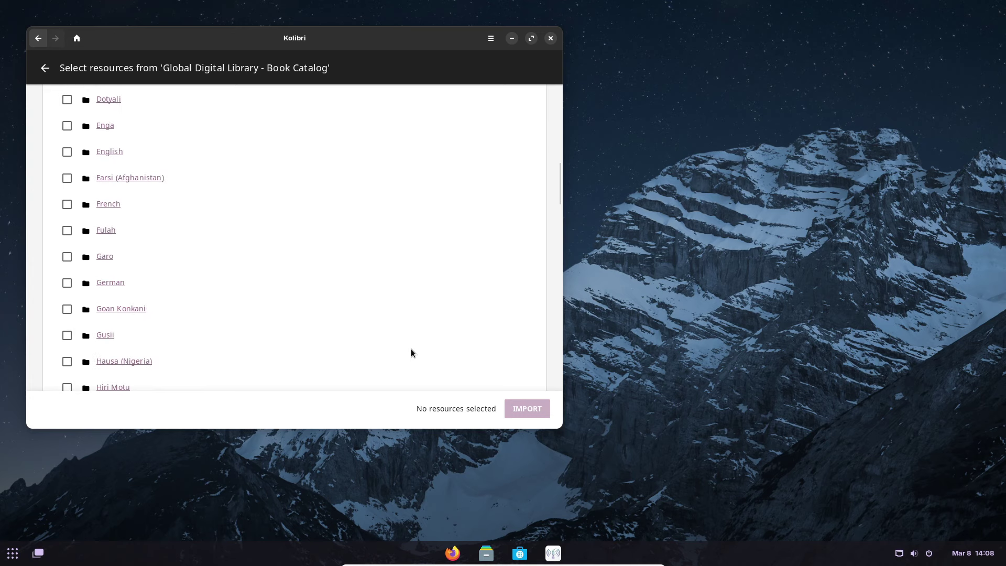
scroll(411, 352, "down", 12)
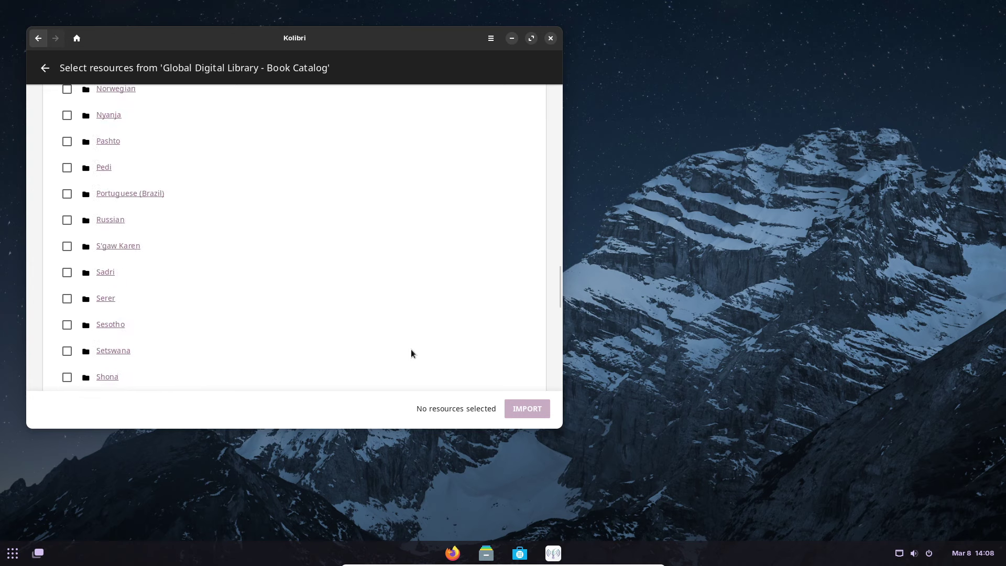
scroll(411, 349, "up", 15)
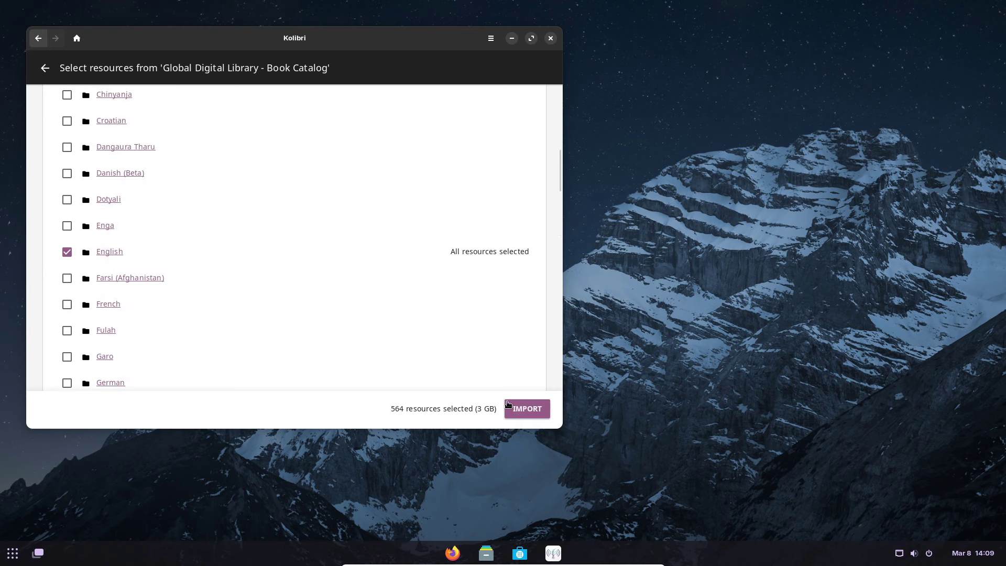
left_click(508, 404)
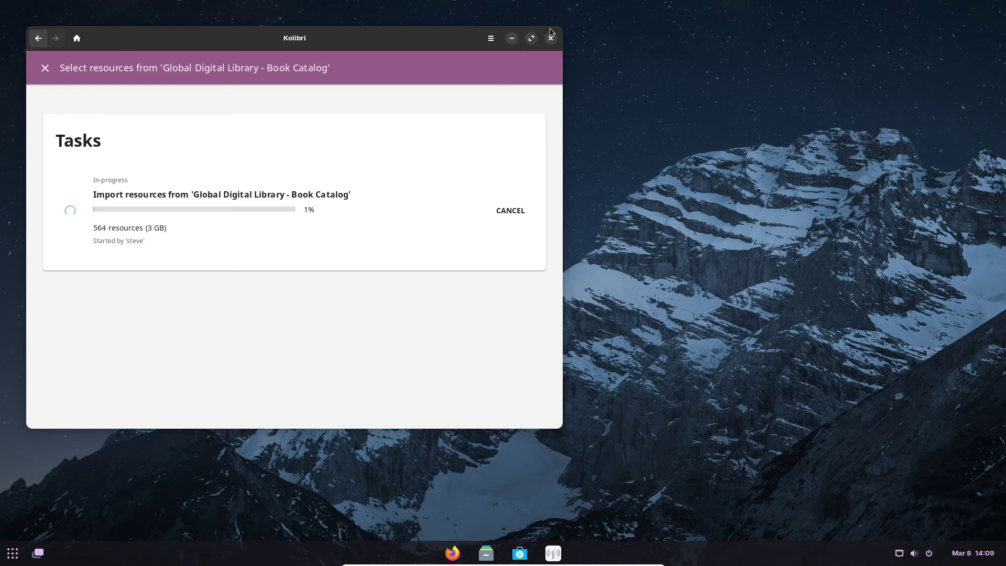
left_click(510, 37)
left_click(37, 551)
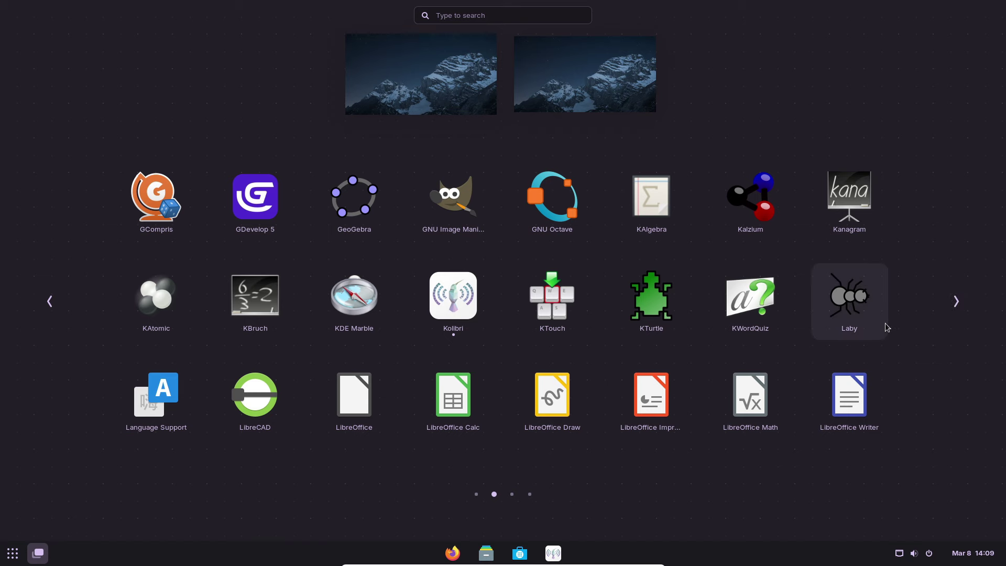
- Open Laby's welcome screen, close it, and move the app grid on to page 3
left_click(849, 302)
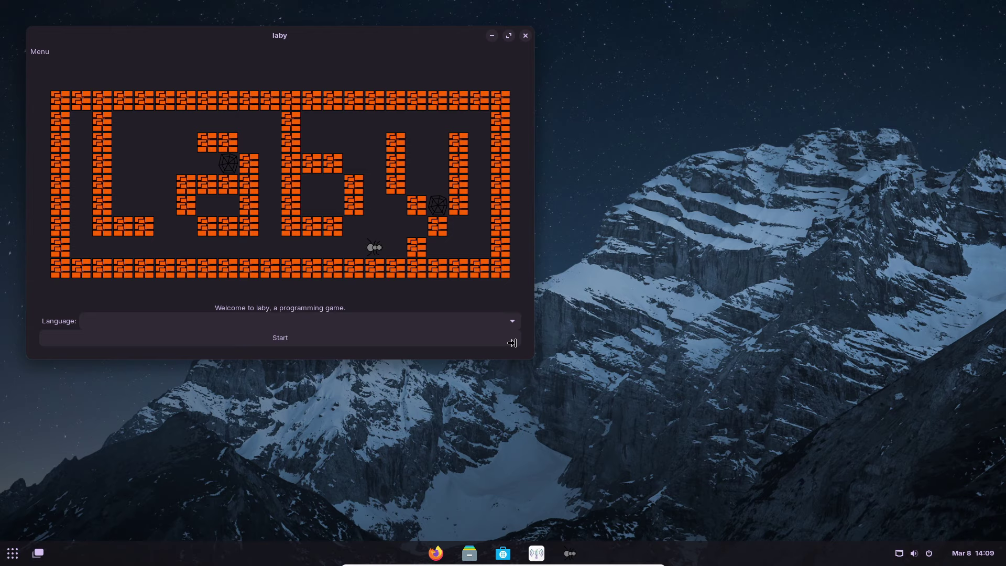
left_click(526, 35)
left_click(956, 302)
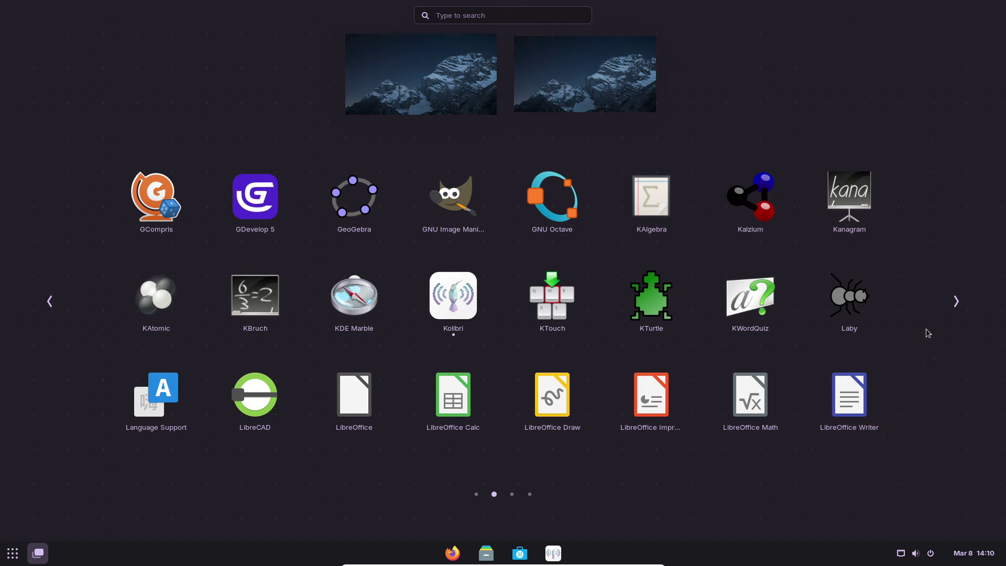
scroll(925, 333, "down", 1)
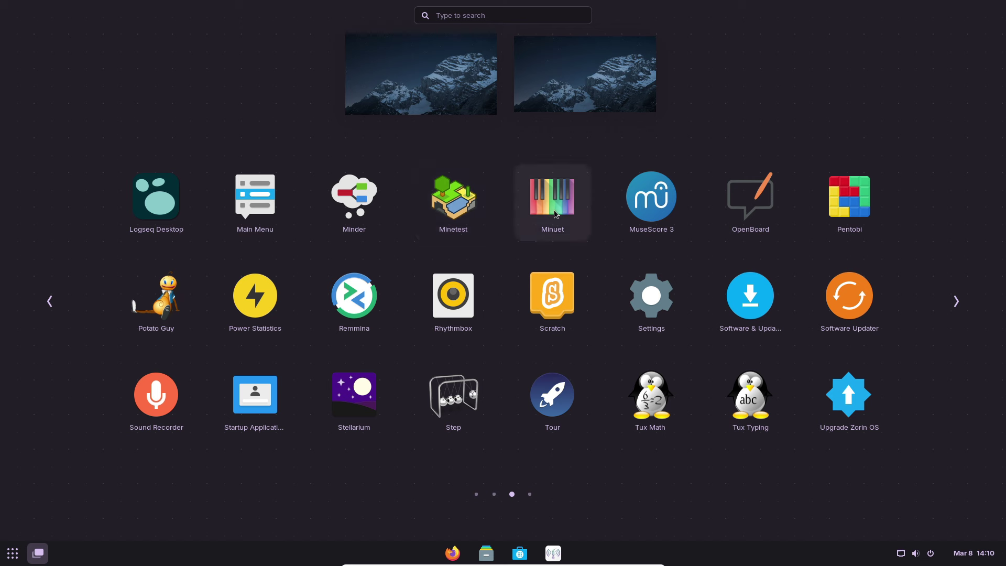
- Launch MuseScore 3 and finish the Startup Wizard with default language, keyboard and Basic workspace
left_click(659, 217)
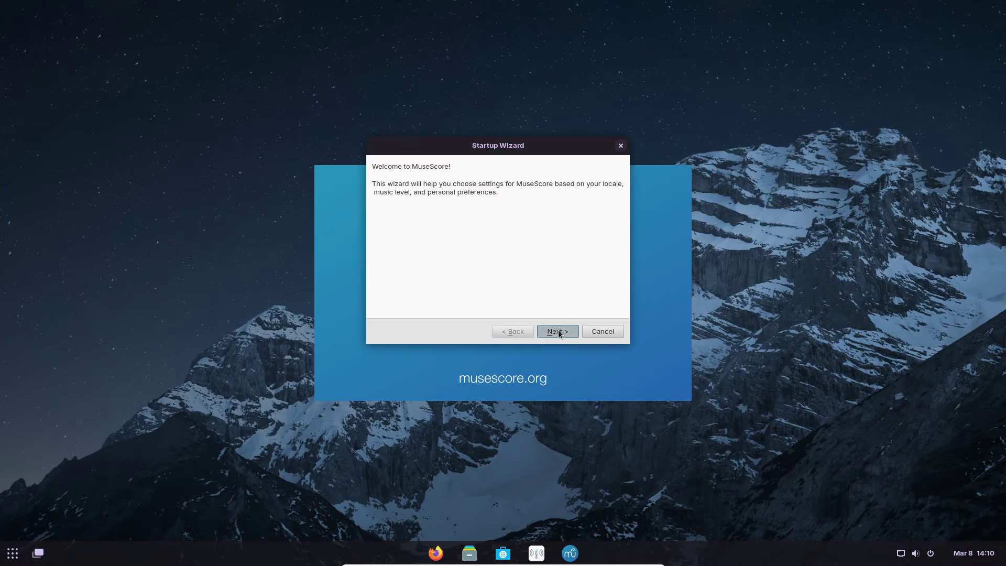
left_click(558, 332)
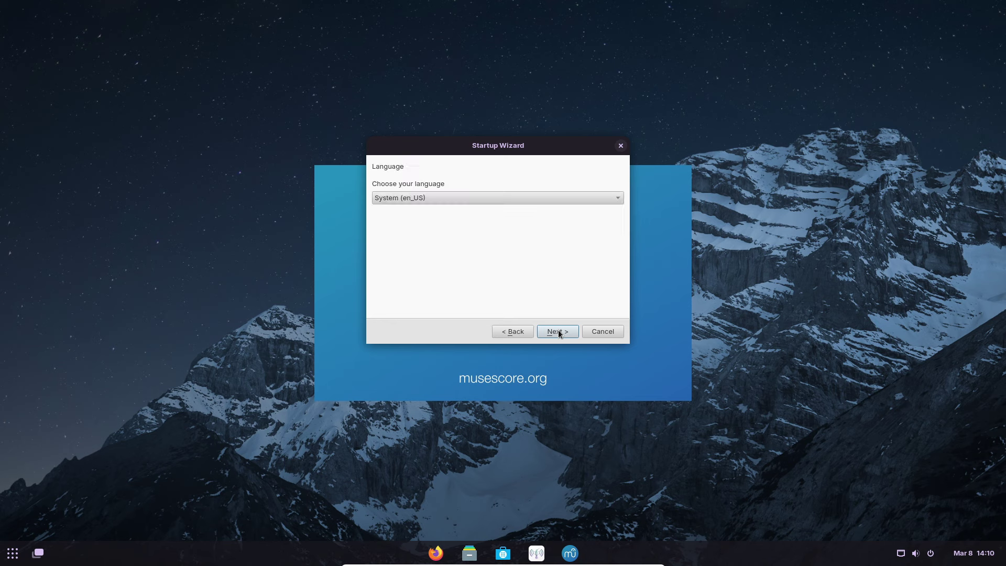
left_click(558, 331)
left_click(557, 332)
left_click(557, 332)
left_click(557, 331)
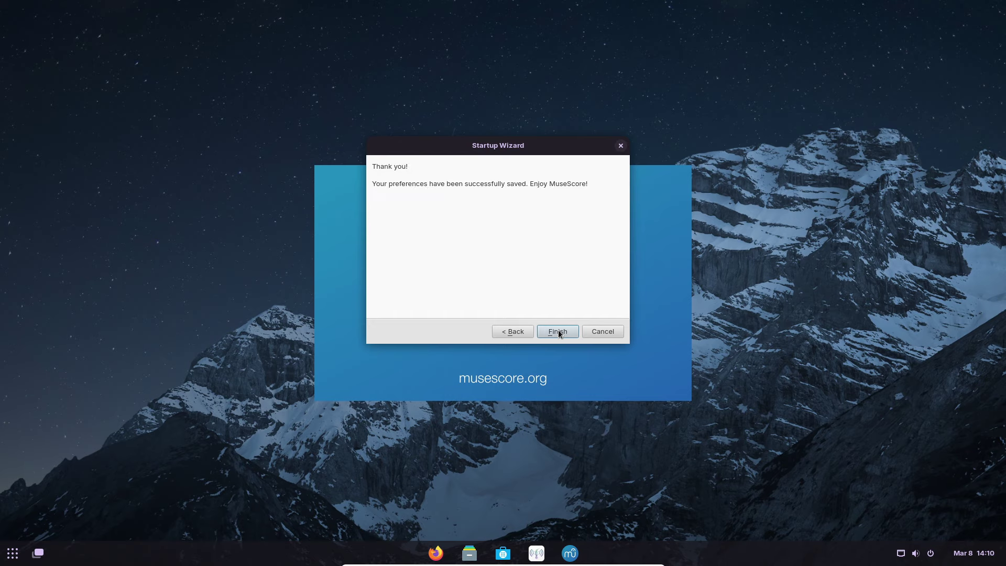
left_click(557, 332)
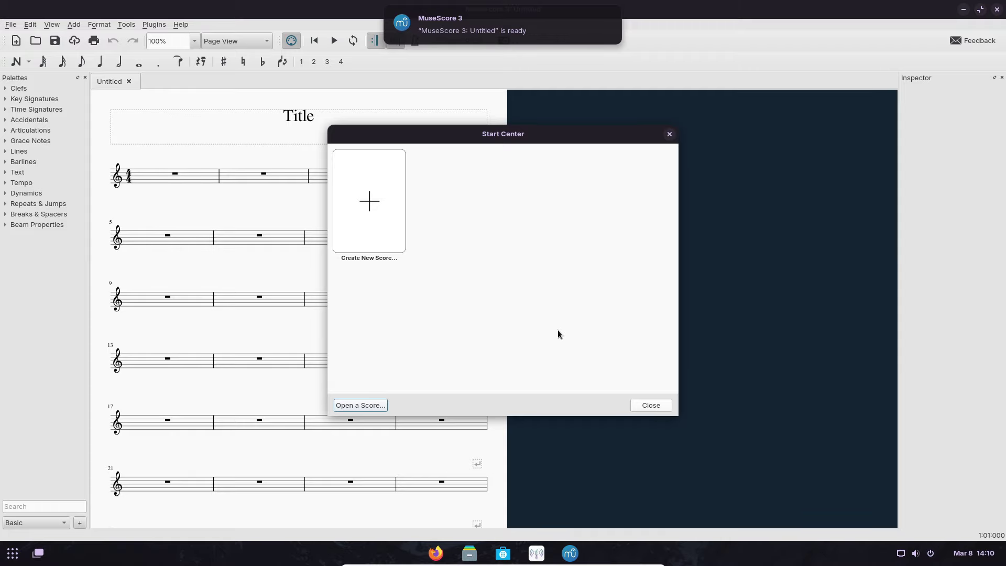
- Close the Start Center and step through the tour's opening pages up to Note Input
left_click(645, 403)
left_click(602, 298)
left_click(605, 307)
left_click(606, 298)
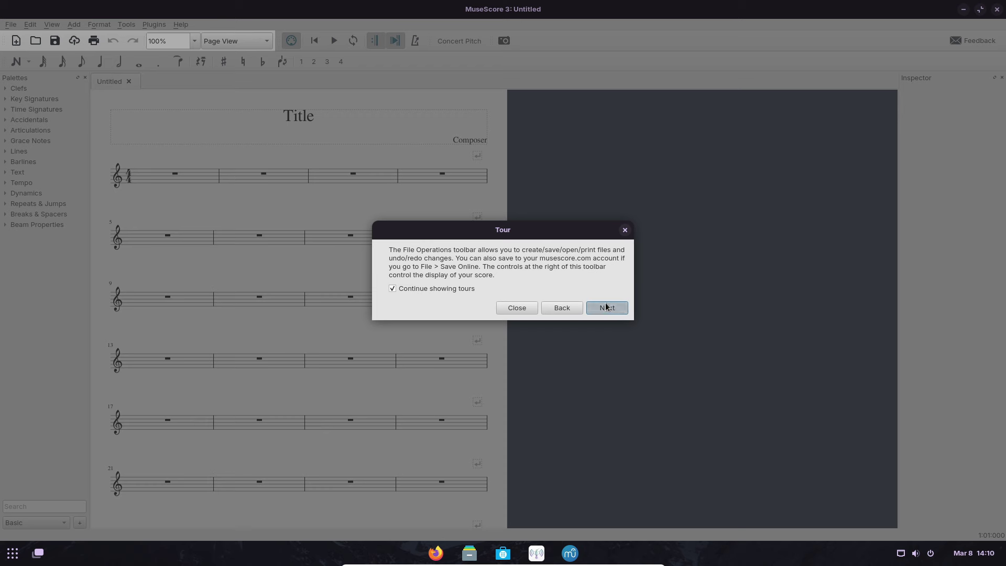
left_click(607, 300)
left_click(607, 300)
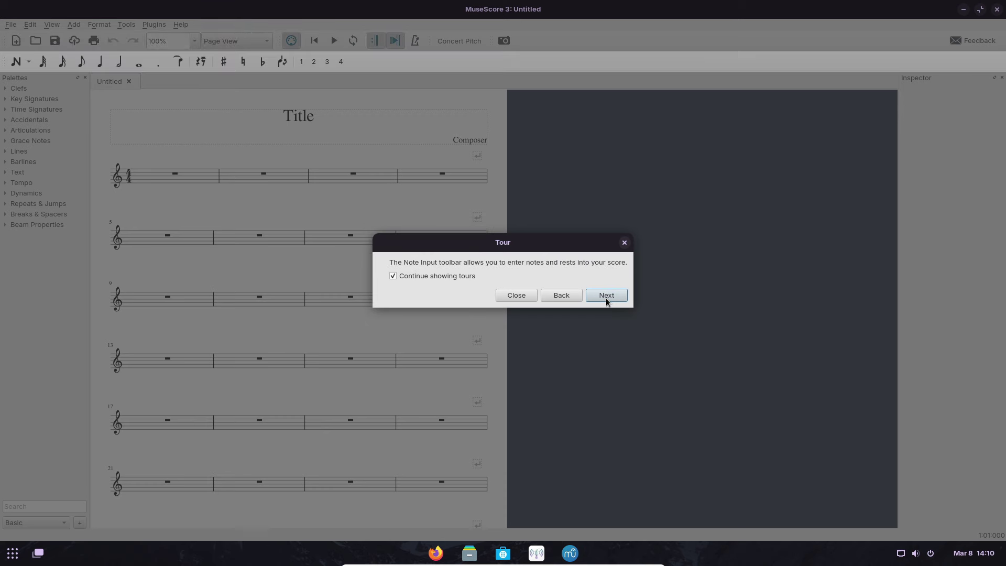
- Continue the tour through Palettes and Inspector to its end, then close MuseScore 3
left_click(606, 298)
left_click(607, 299)
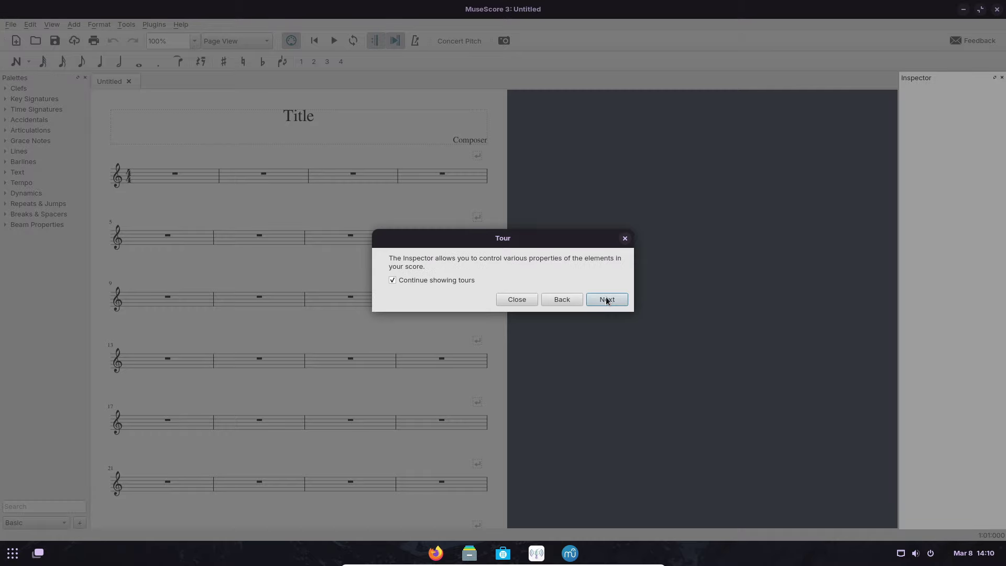
left_click(607, 300)
left_click(606, 300)
left_click(606, 302)
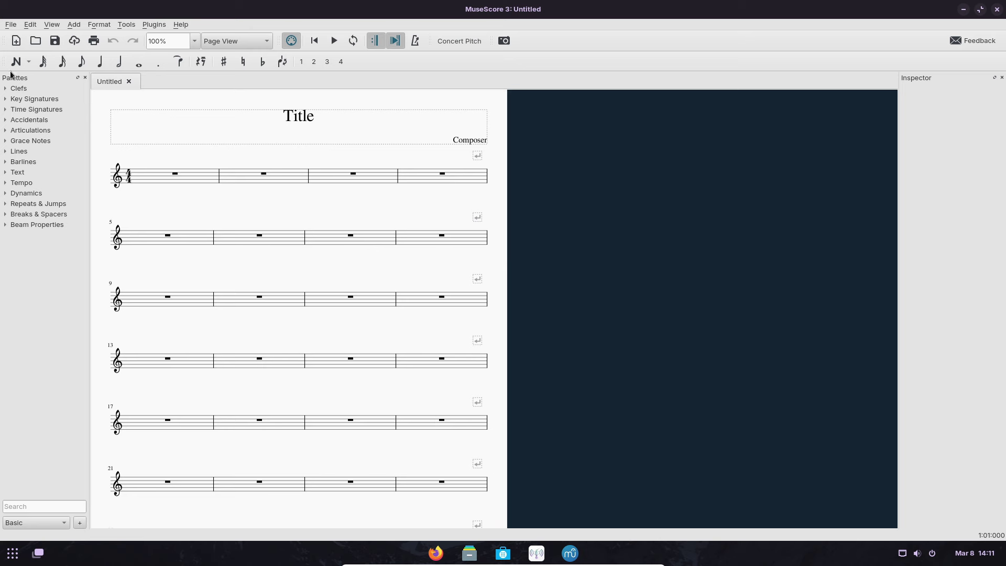
left_click(997, 9)
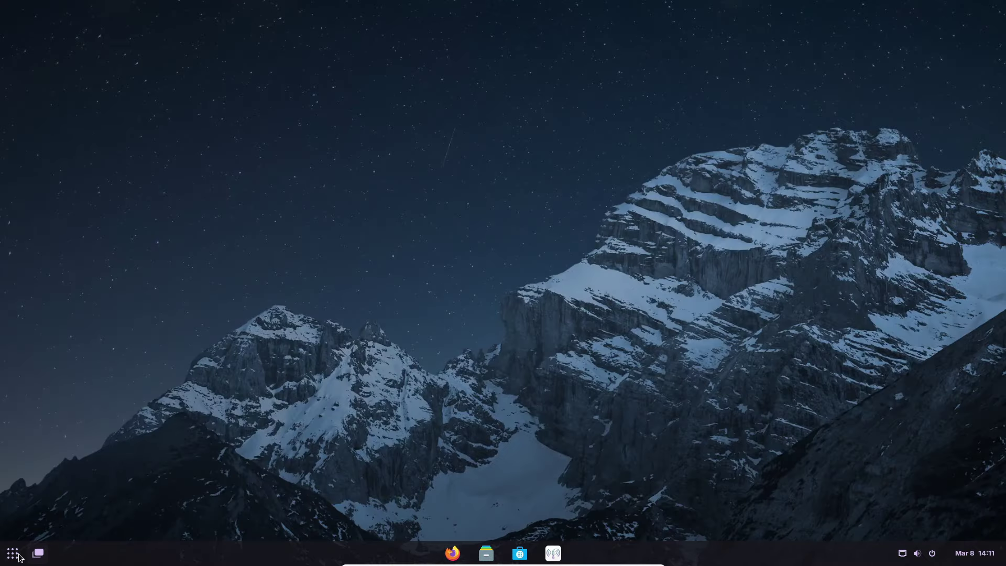
left_click(13, 552)
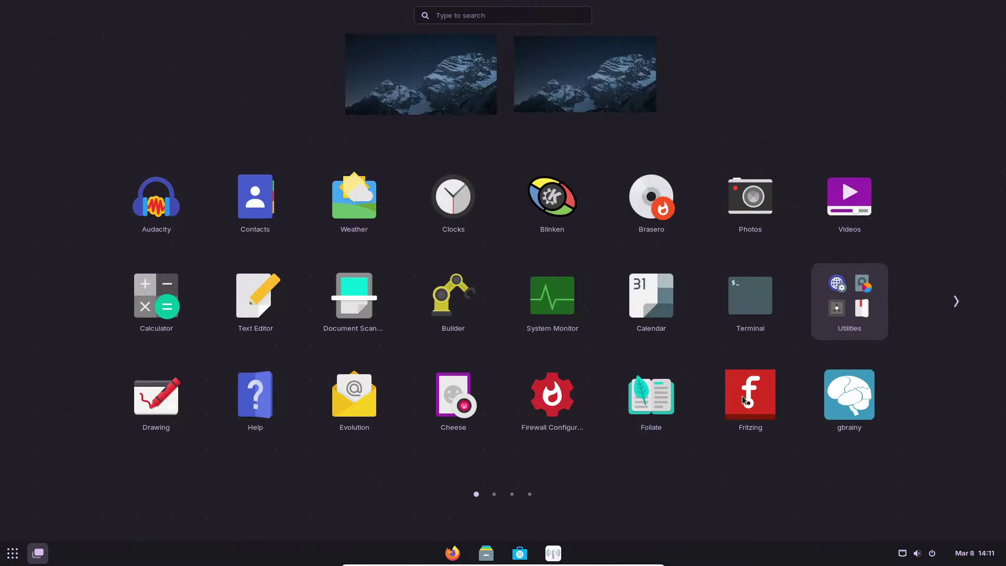
- Launch the Remmina remote desktop client from the app grid and close it
left_click(954, 312)
left_click(954, 312)
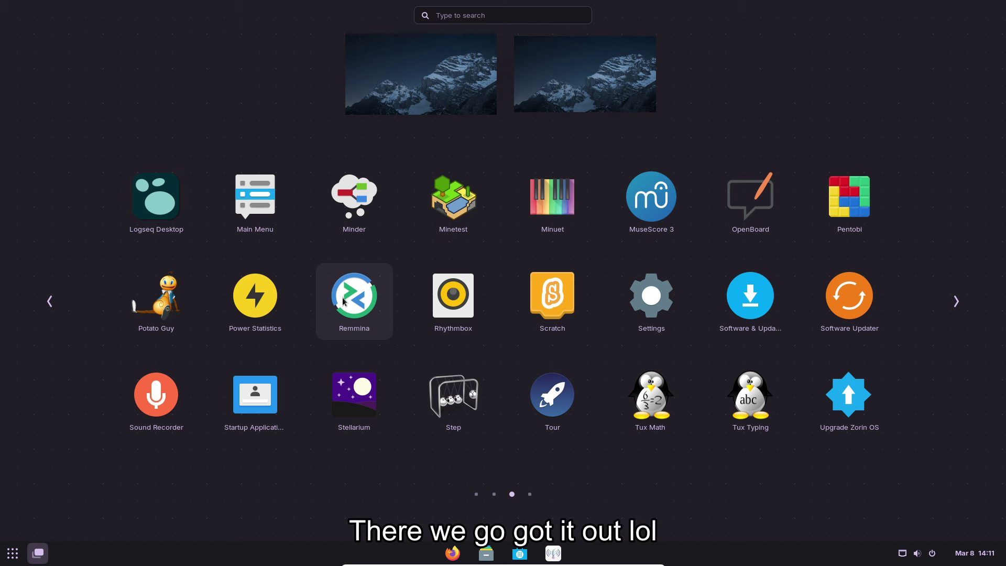
left_click(373, 315)
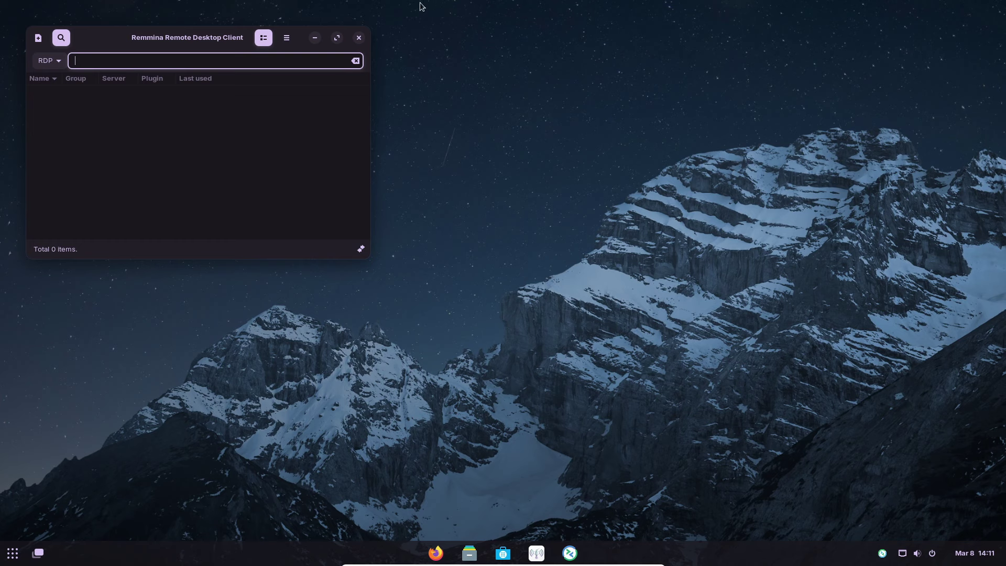
left_click(359, 38)
- Browse the applications menu, window overview and app grid pages, then launch Firefox
key("super")
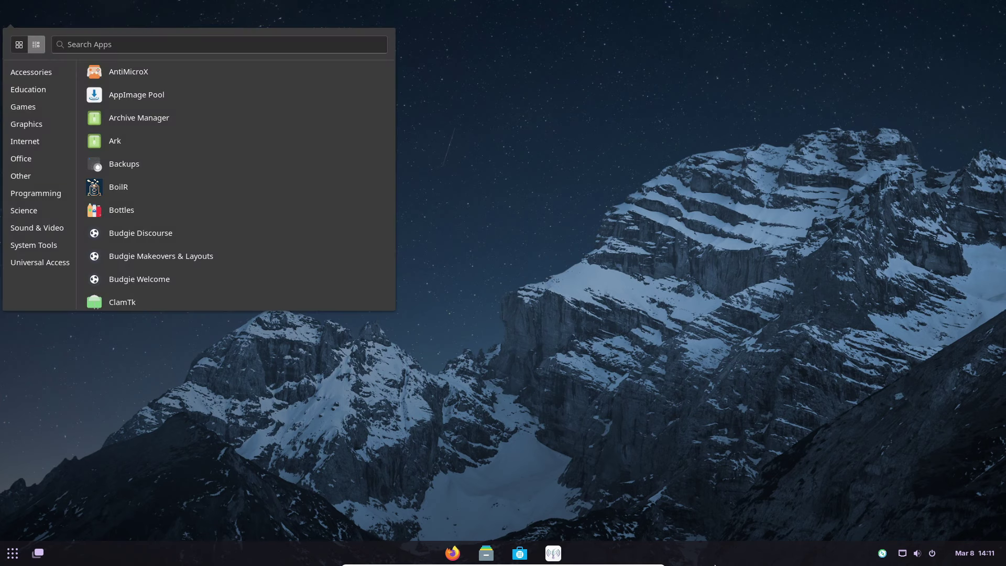
key("super+Tab")
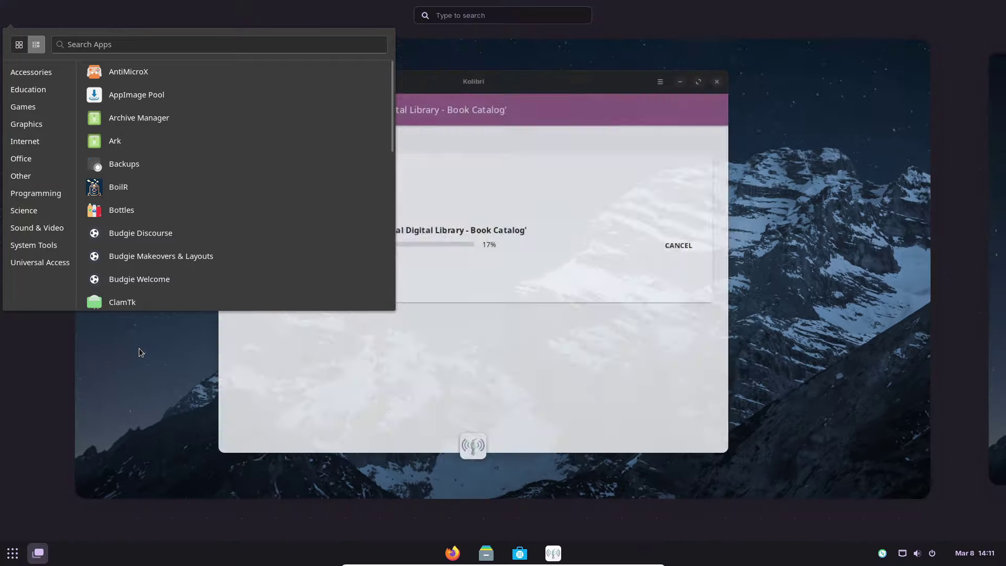
mouse_move(735, 385)
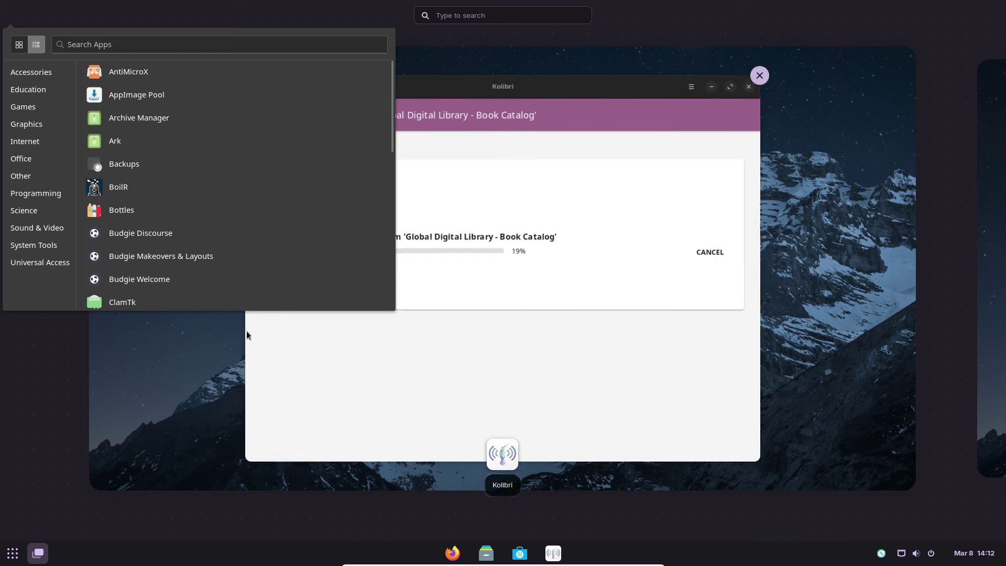
left_click(288, 40)
key("super+a")
left_click(956, 302)
left_click(956, 301)
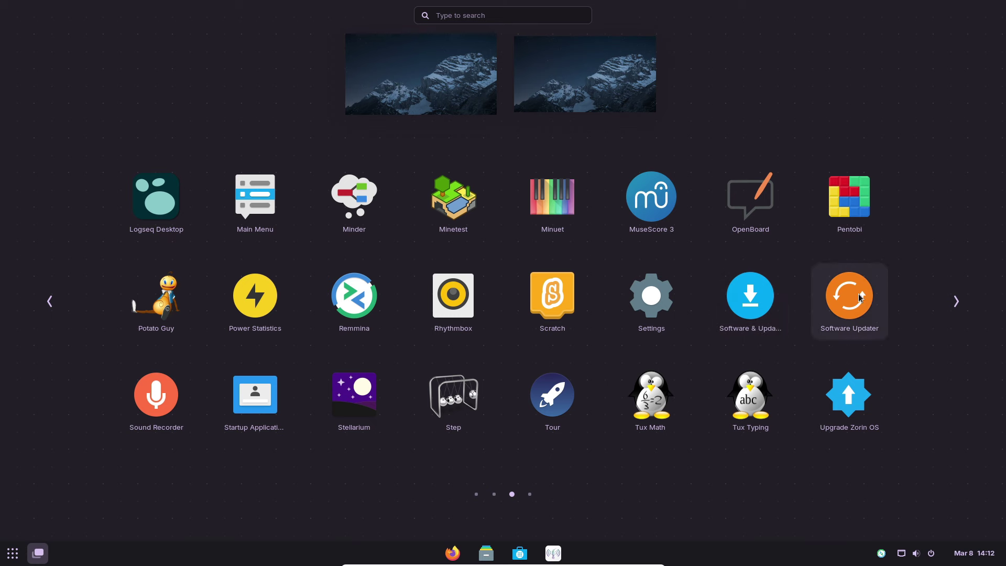
left_click(955, 301)
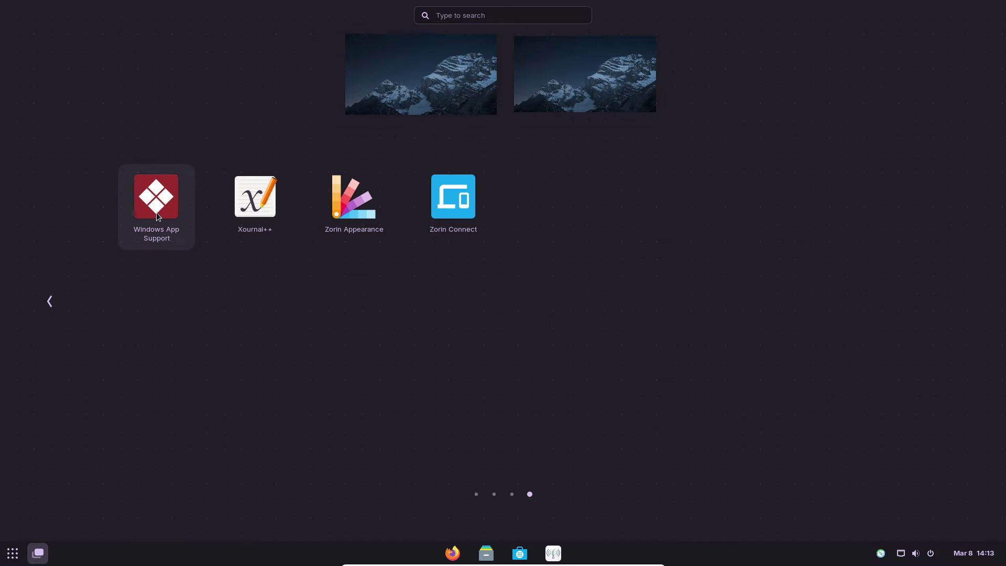
left_click(156, 212)
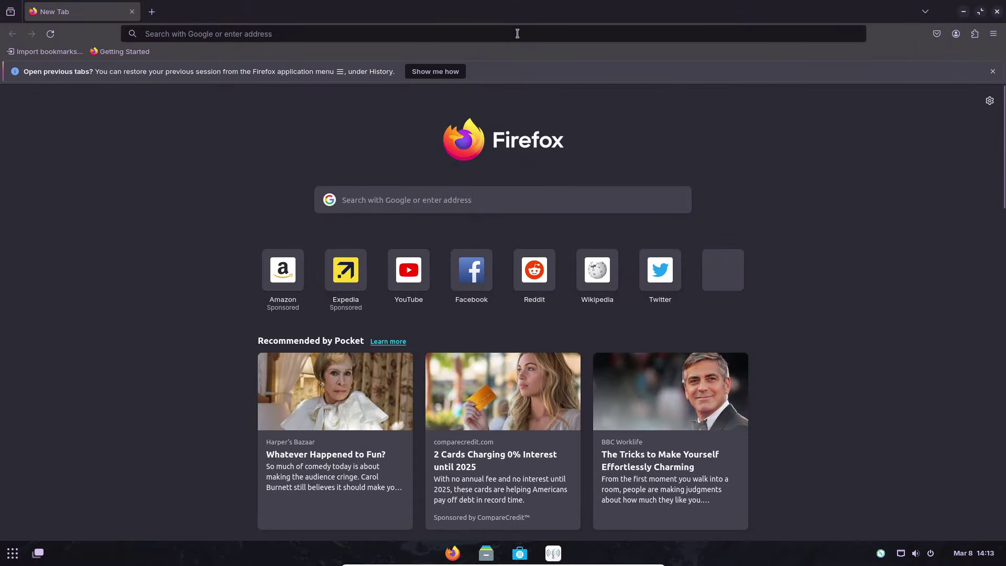
- Web-search 'windows notepad' and open the Microsoft Store Black Notepad page
left_click(517, 33)
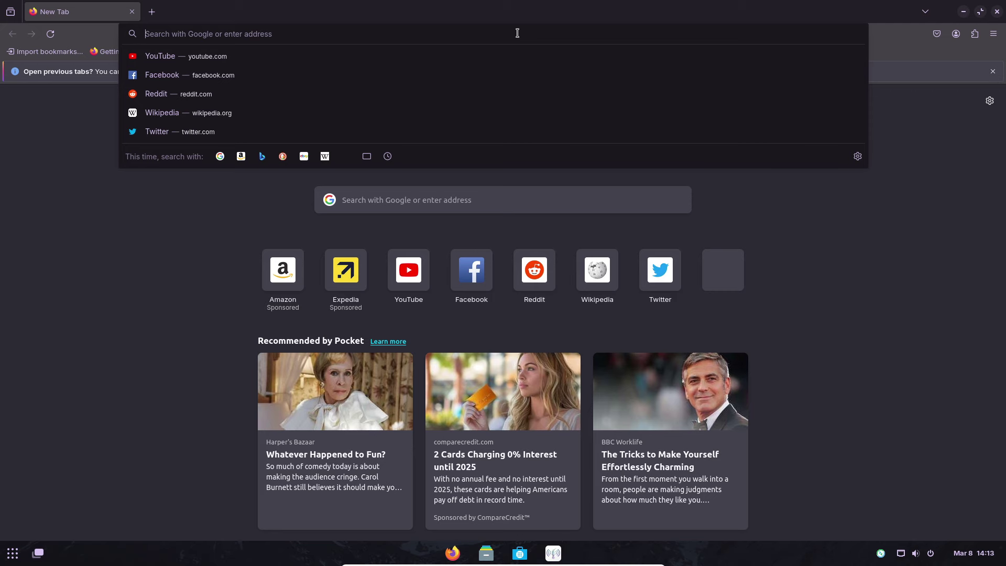
type("windows notepad")
key("Return")
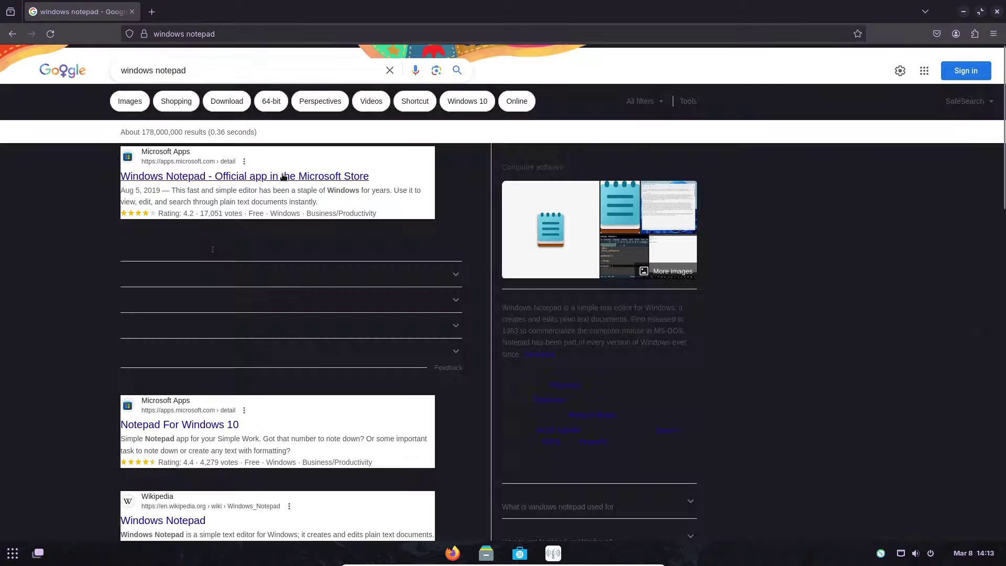
left_click(283, 176)
left_click(820, 341)
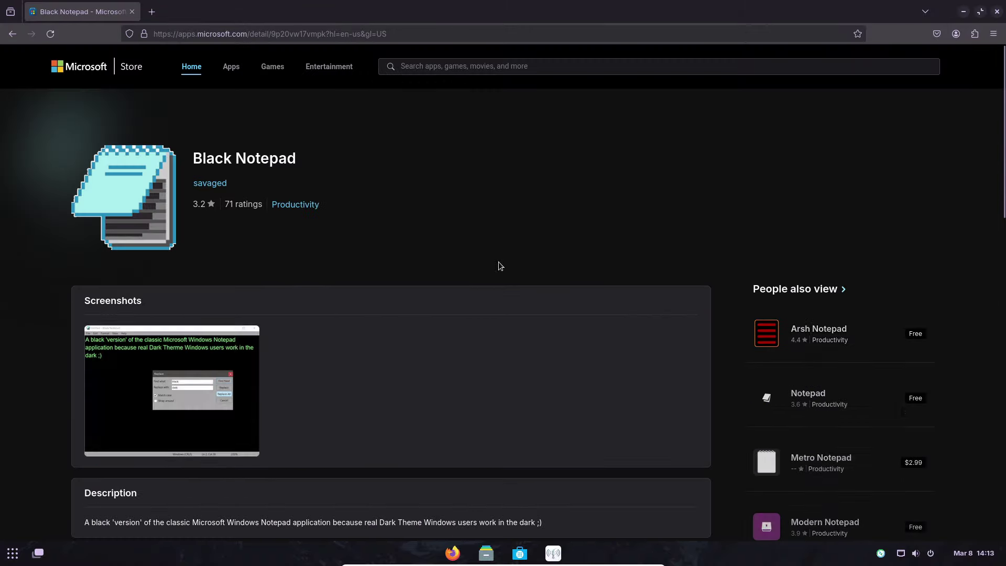
- Look over the Black Notepad page and the related Notepad app page
scroll(331, 331, "down", 7)
scroll(332, 331, "down", 5)
scroll(184, 224, "up", 15)
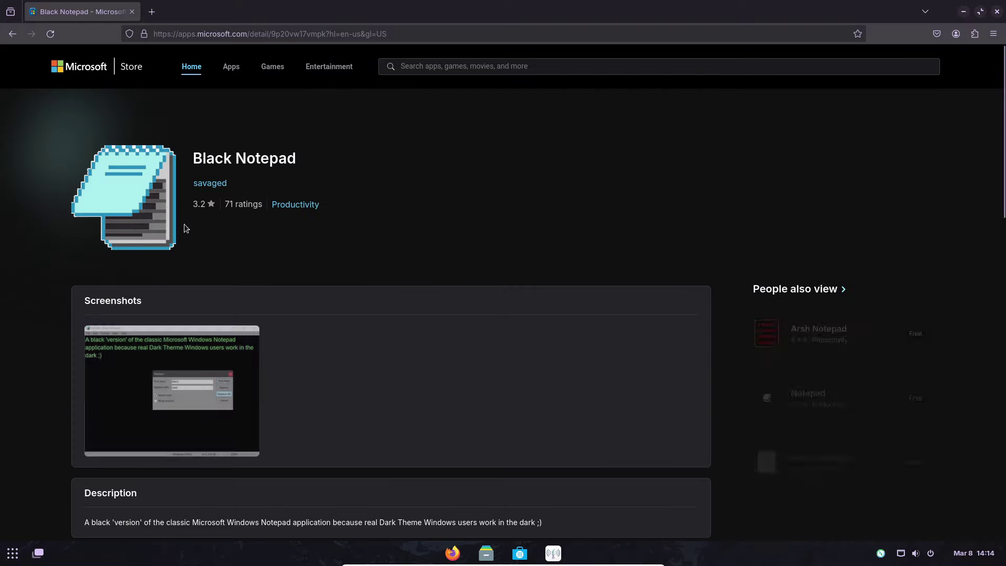
left_click(808, 394)
scroll(613, 404, "down", 10)
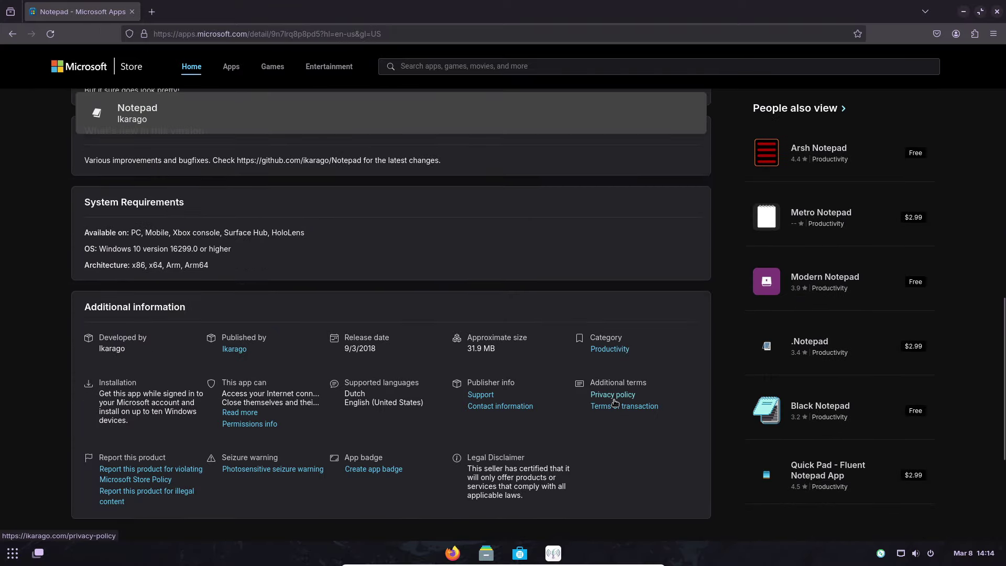
key("alt+Left")
- Browse the store's Apps section, Spotify Music and Spotify AB's apps, then return to the results
left_click(231, 66)
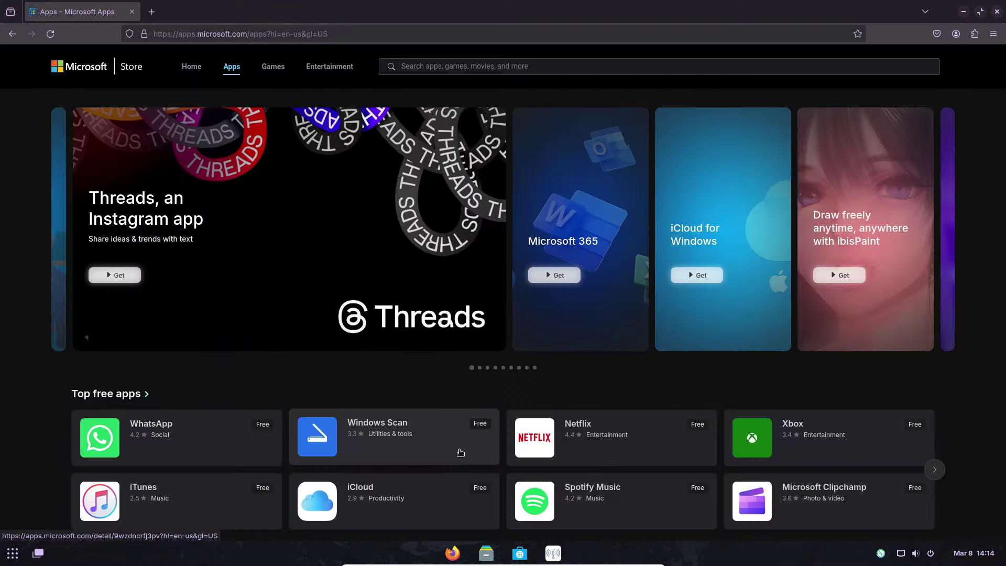
left_click(658, 502)
left_click(214, 183)
key("alt+Left")
scroll(229, 314, "down", 10)
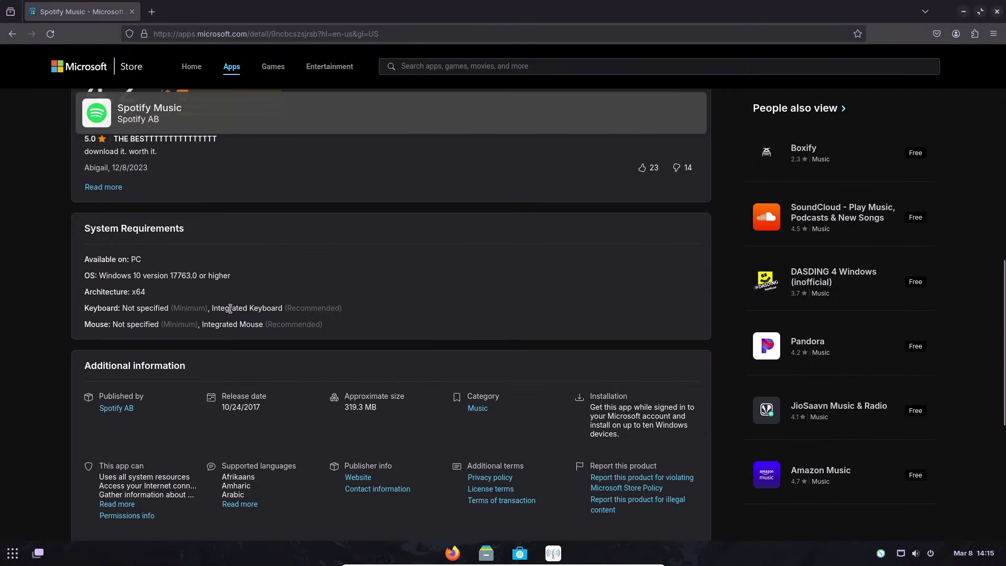
scroll(278, 325, "down", 3)
key("alt+Left")
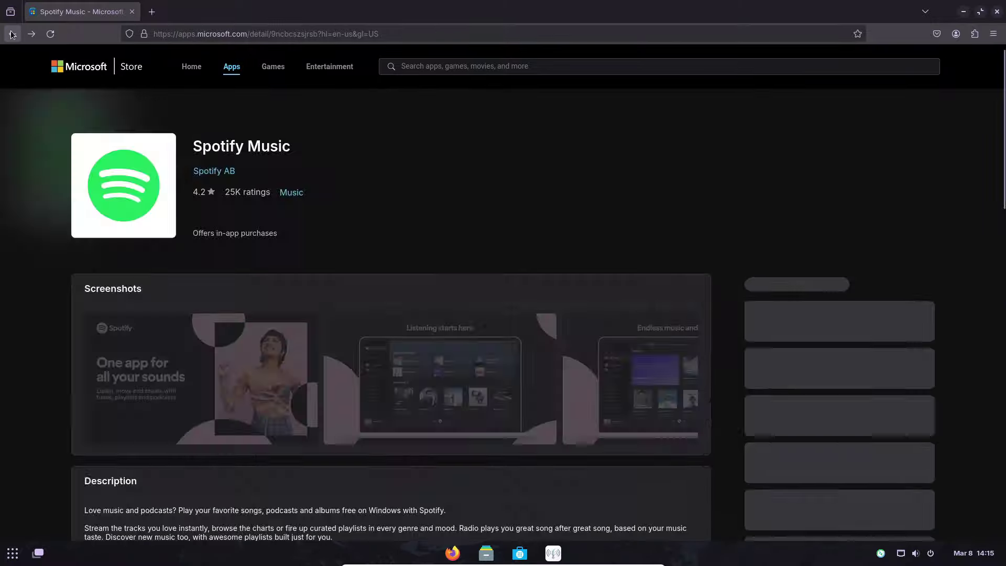
left_click(12, 35)
left_click(11, 35)
- View the Notepad For Windows 10 store page and return to the search results
left_click(398, 332)
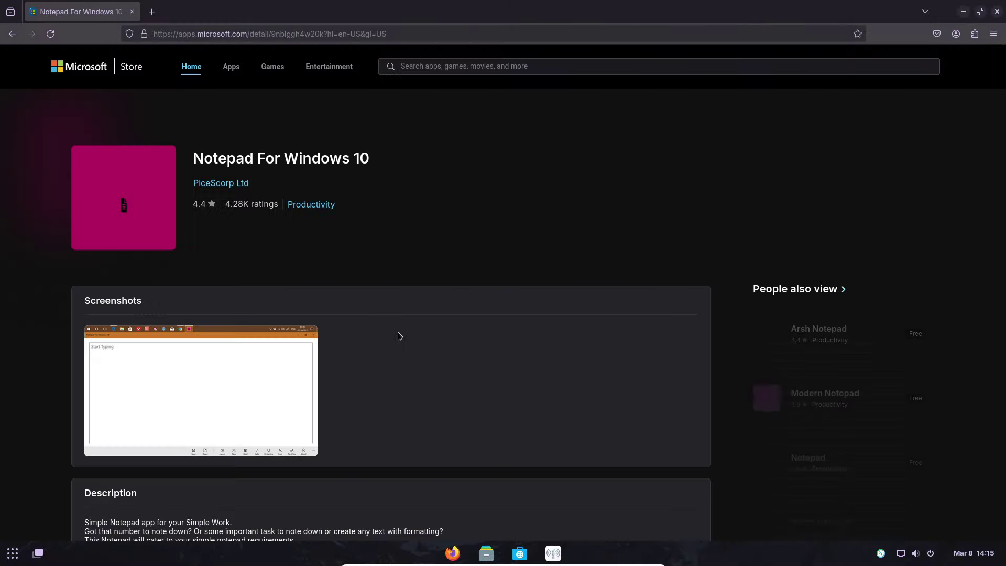
scroll(448, 330, "down", 4)
scroll(448, 327, "down", 10)
scroll(461, 315, "up", 4)
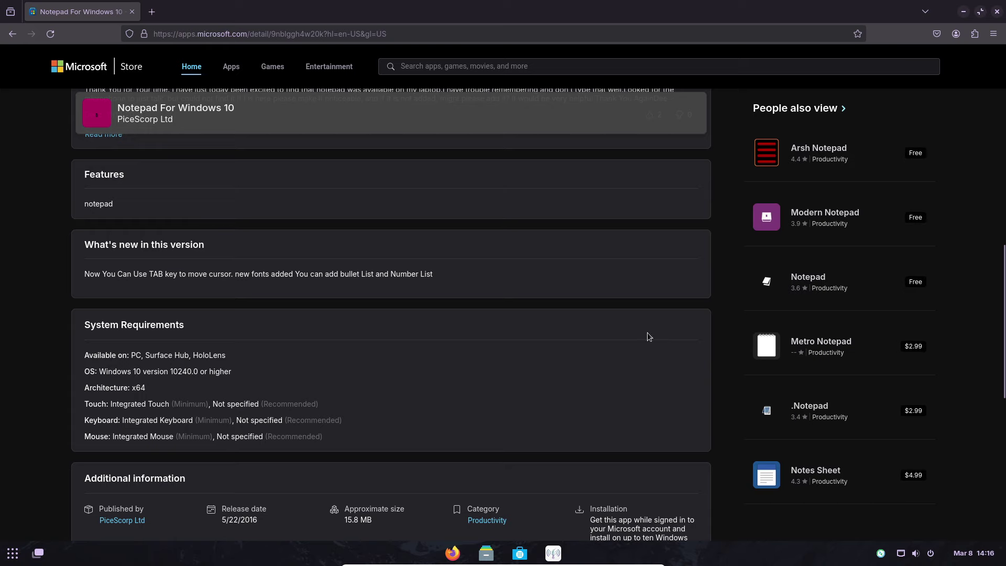
scroll(703, 328, "up", 3)
key("alt+Left")
- Download the Notepad++ 8.6.4 x64 installer from notepad-plus-plus.org's Downloads page
left_click(235, 70)
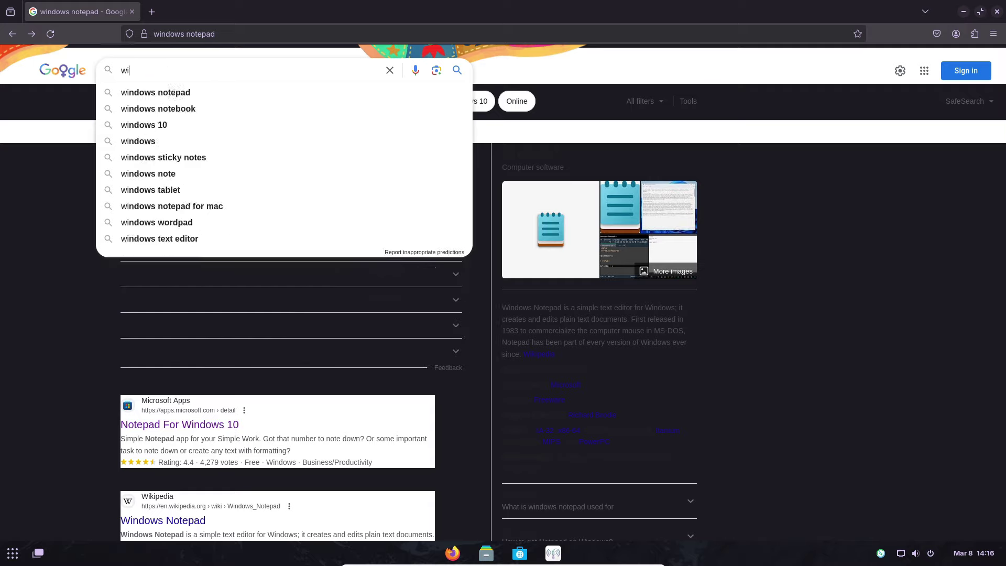
left_click(150, 179)
left_click(57, 247)
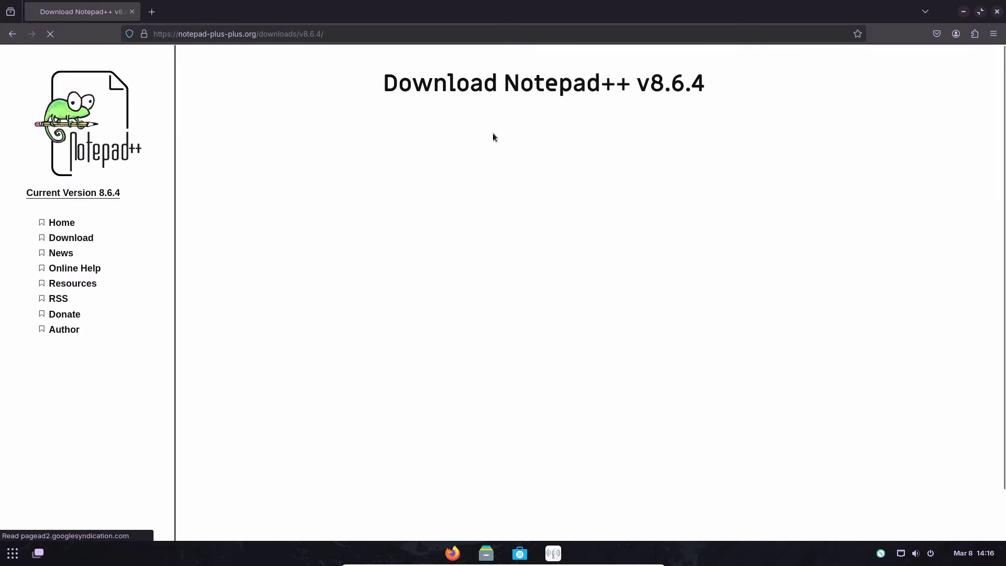
scroll(575, 349, "down", 3)
left_click(429, 329)
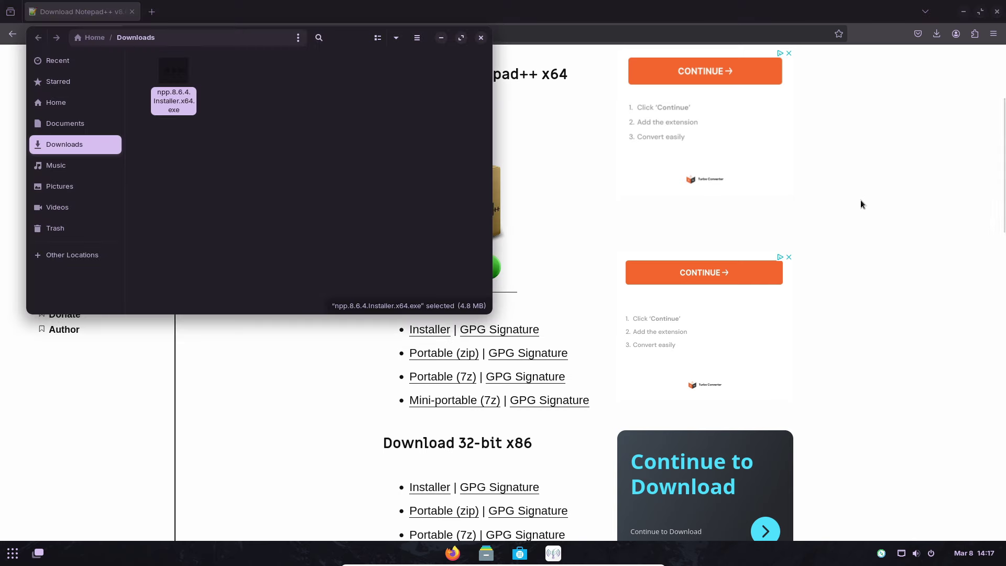
- Open the downloaded Notepad++ .exe and install its Linux alternative, Notepad Next, from Software
double_click(177, 91)
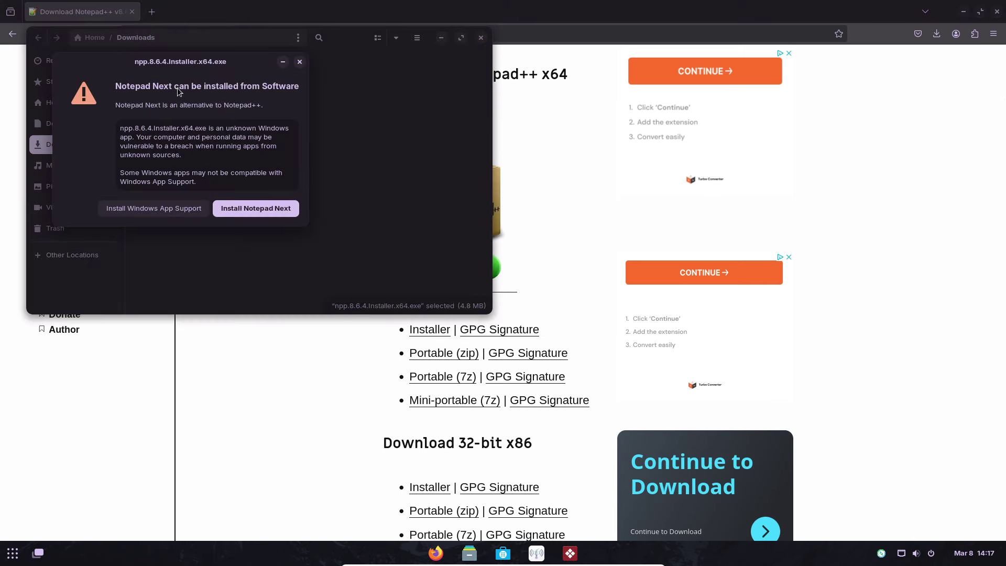
left_click(263, 212)
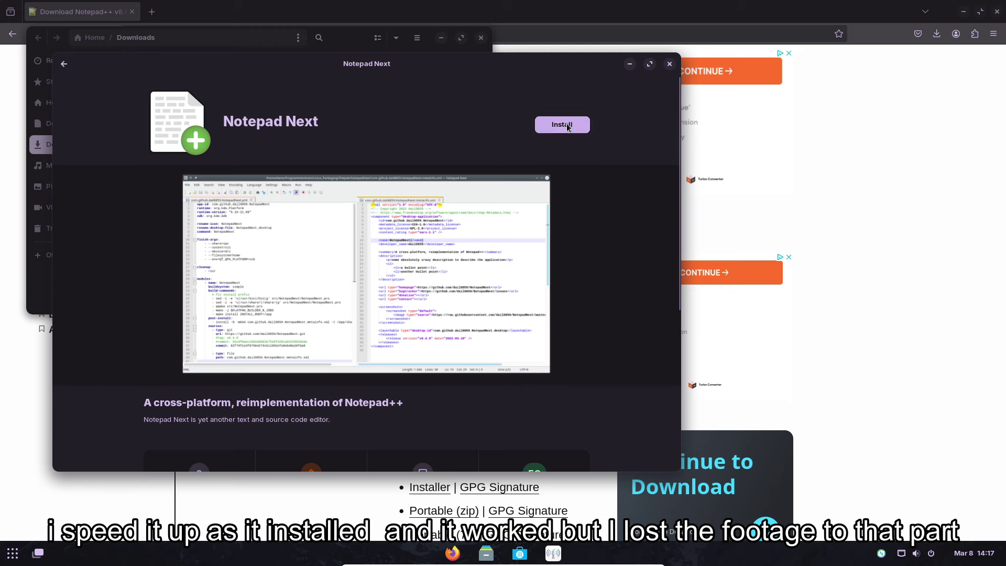
left_click(567, 128)
scroll(523, 314, "down", 3)
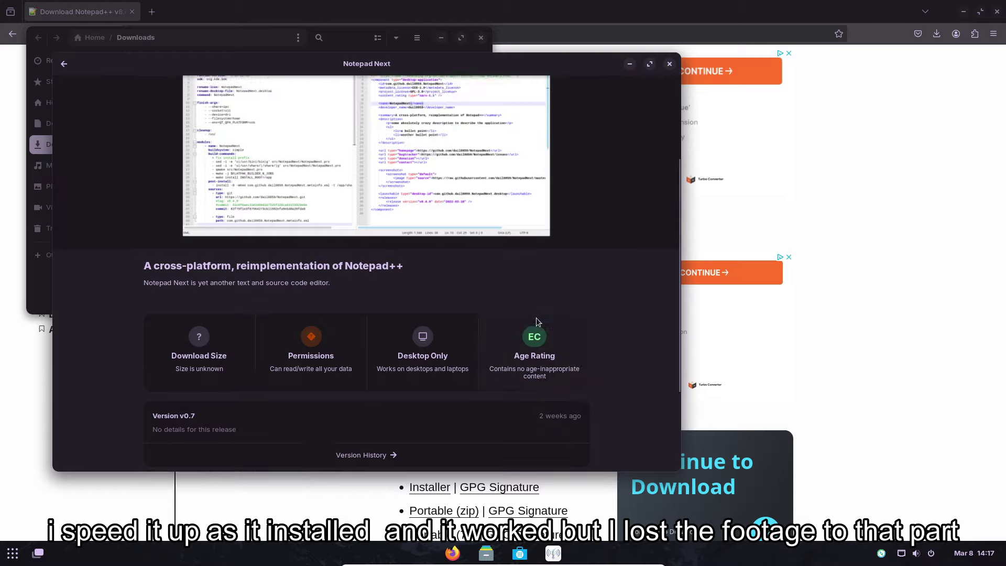
scroll(486, 417, "up", 3)
scroll(487, 417, "down", 3)
scroll(482, 410, "up", 3)
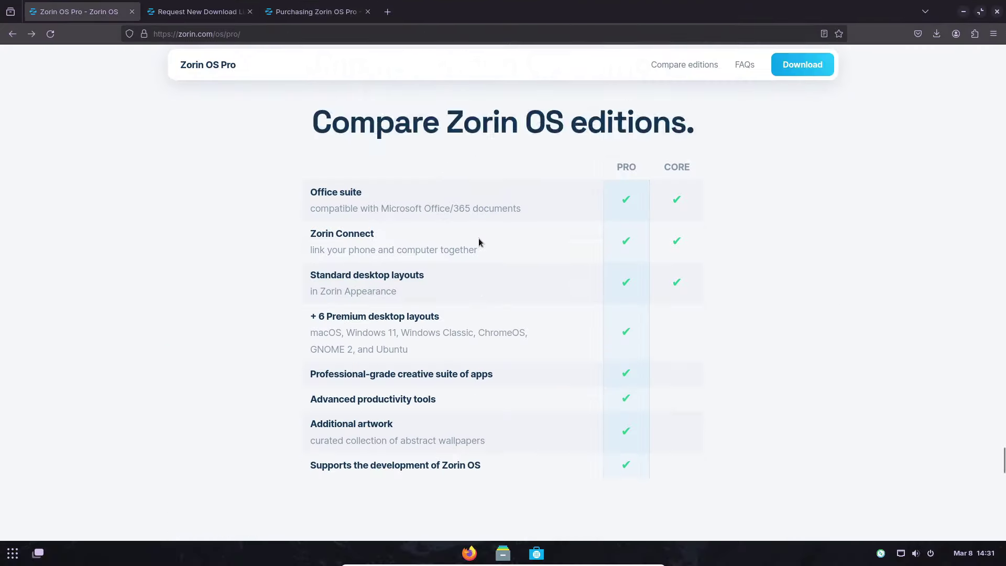
scroll(479, 241, "down", 1)
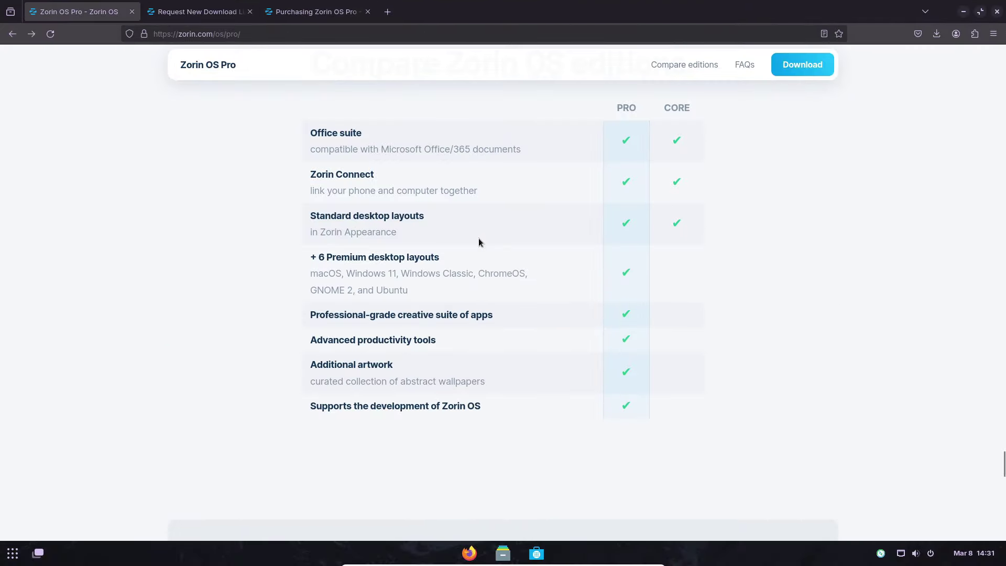